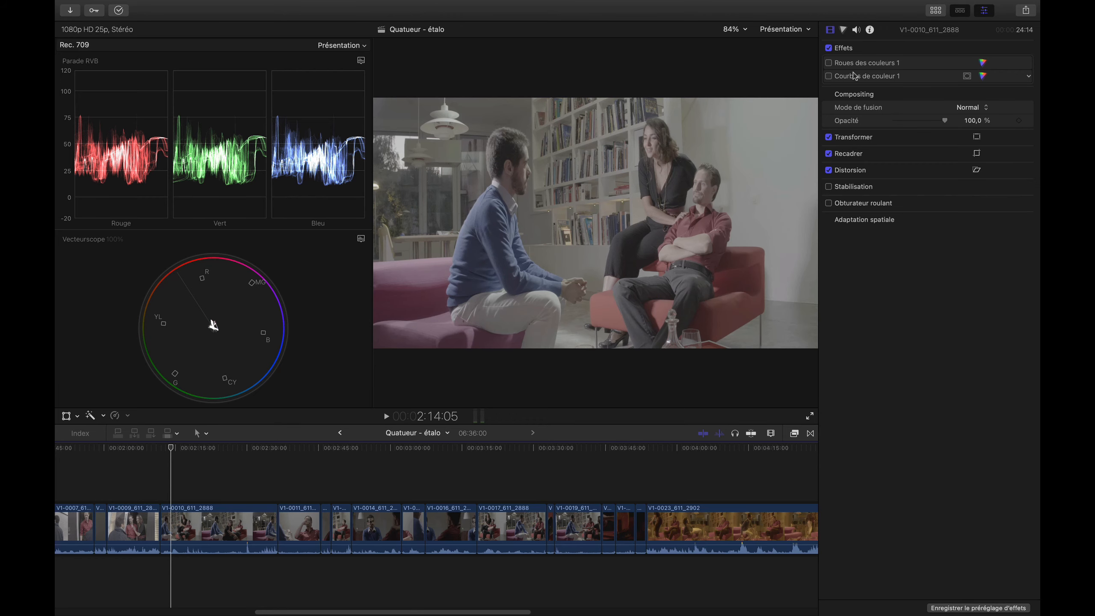
- Enable the Roues des couleurs 1 and Courbes de couleur 1 corrections on clip V1-0010_611_2888
left_click(828, 63)
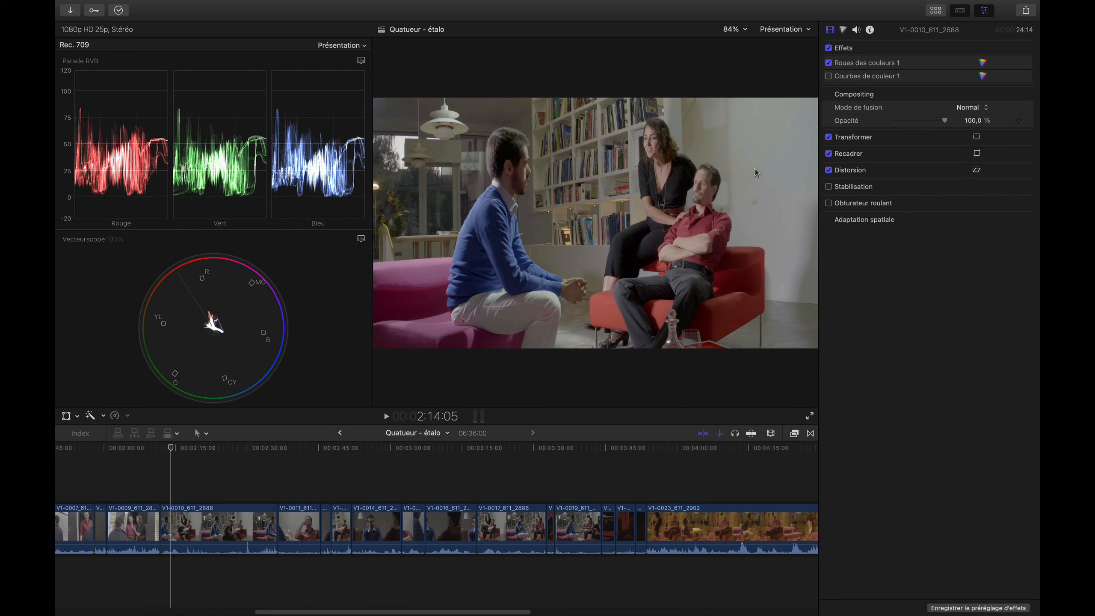
left_click(829, 76)
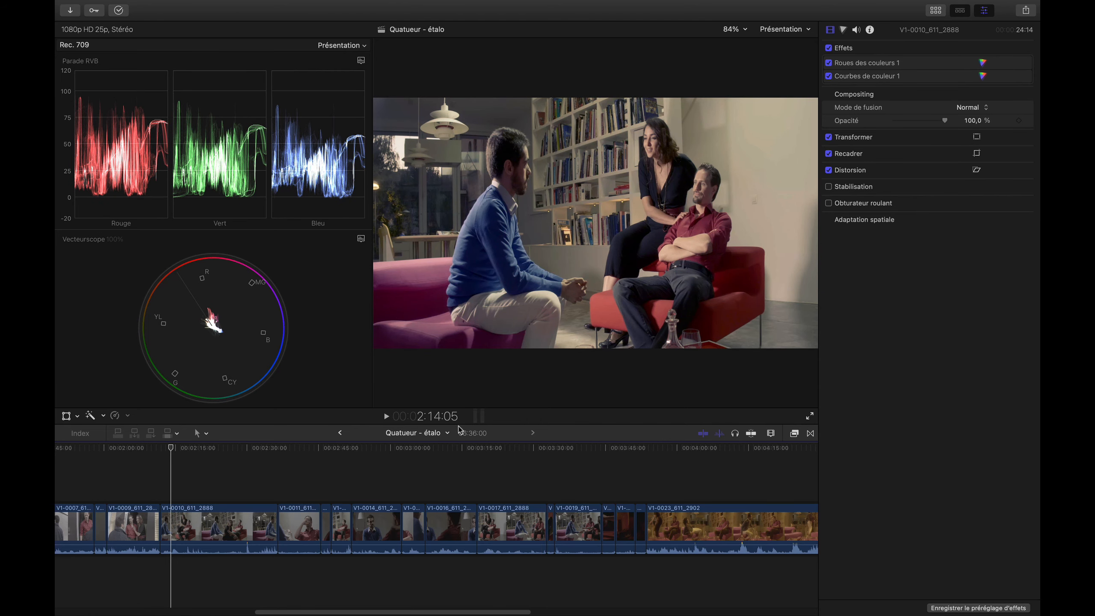
- Switch to the Ecaille Montante, étalo project and show the lizard clip's Courbes de teinte/saturation 1 correction in the colour inspector
left_click(341, 433)
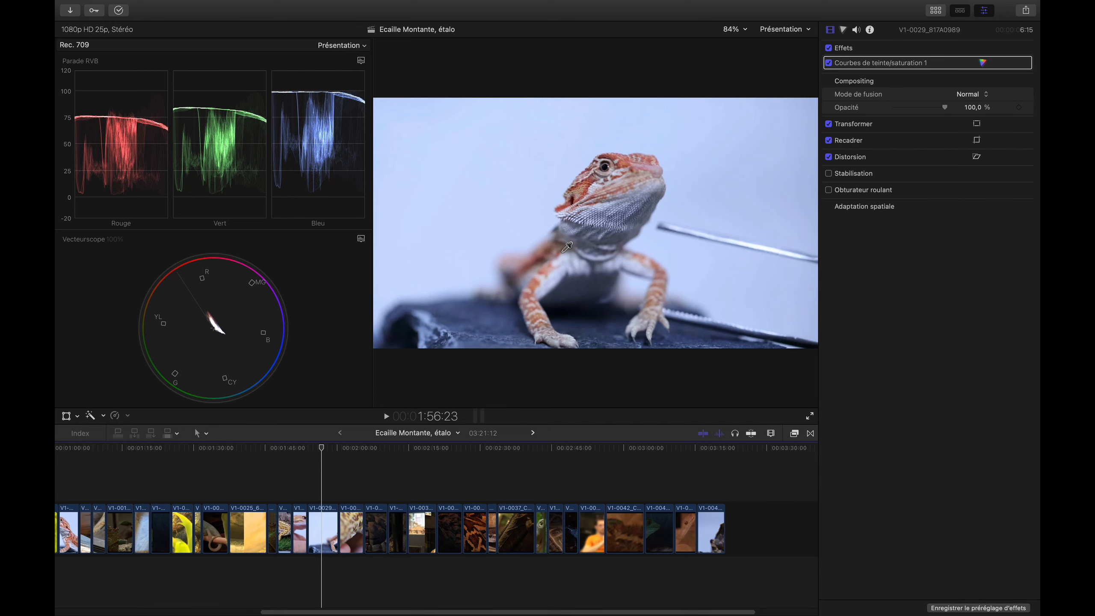
left_click(843, 30)
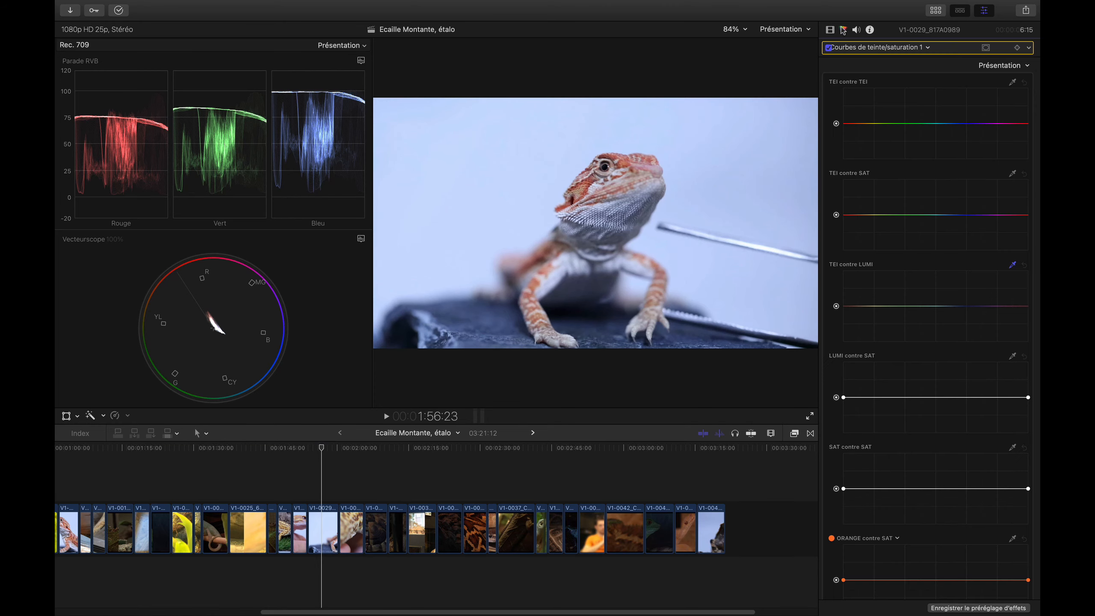
left_click(928, 48)
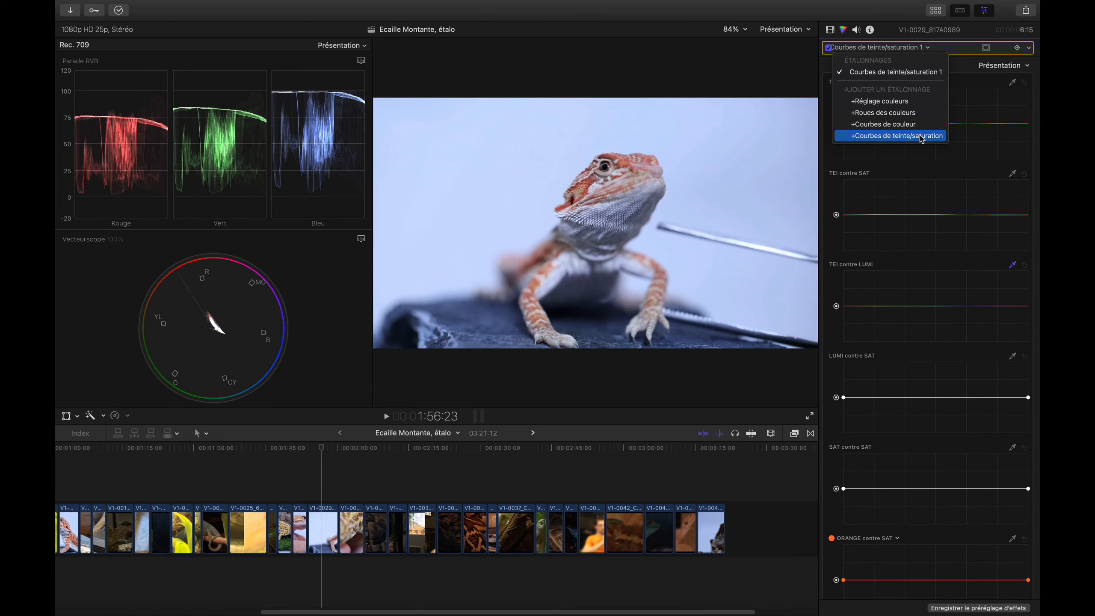
left_click(951, 68)
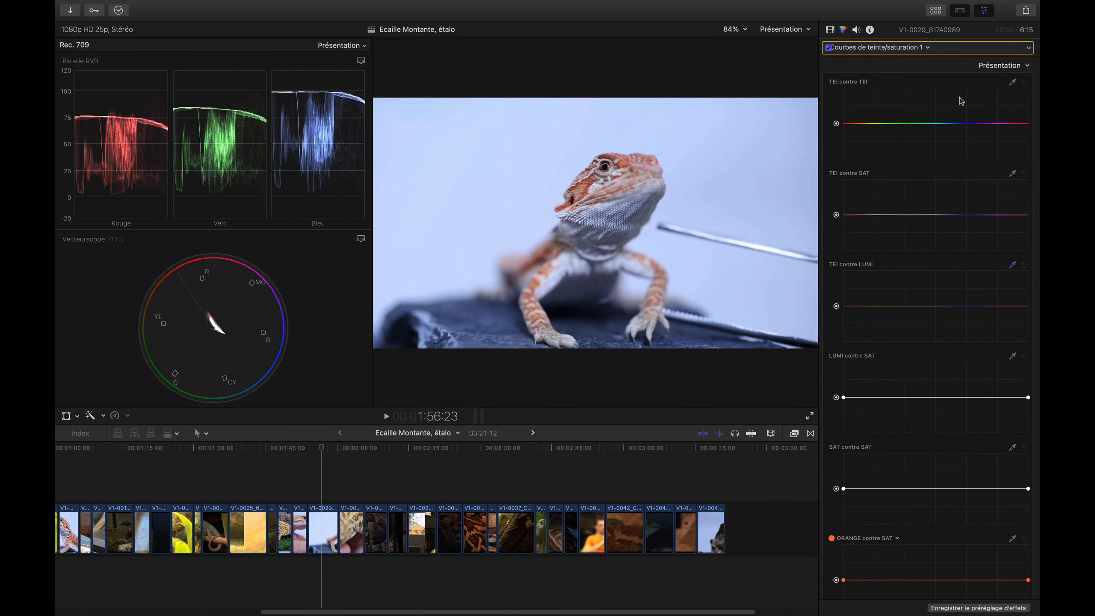
- Try shifting the lizard's sampled orange skin strongly to purple with the TEI contre TEI curve, and reset the curve
left_click(1012, 82)
left_click(595, 175)
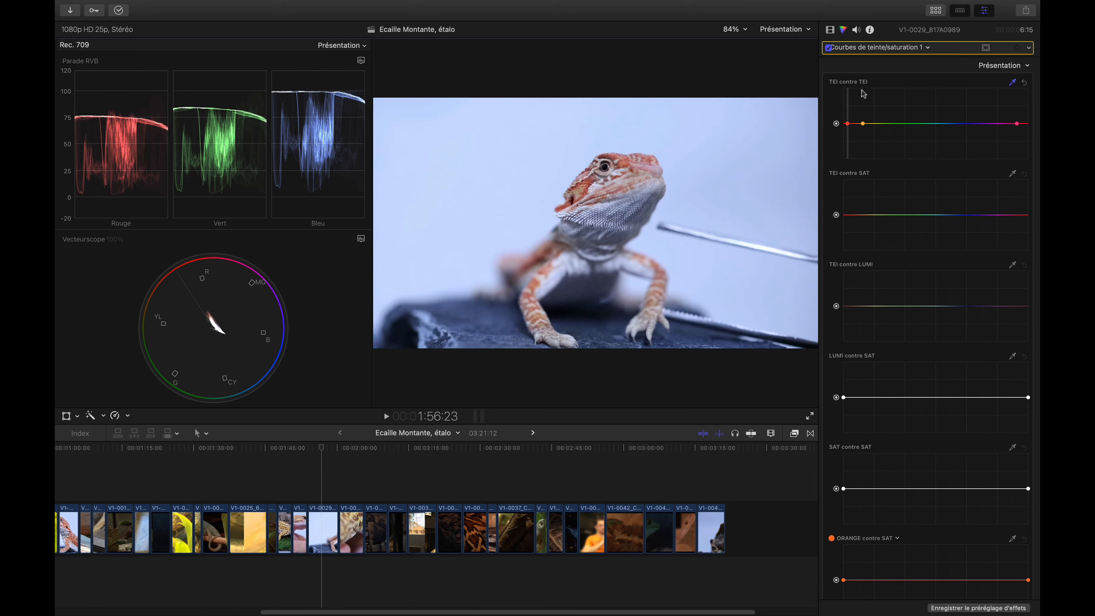
left_click_drag(848, 125, 848, 99)
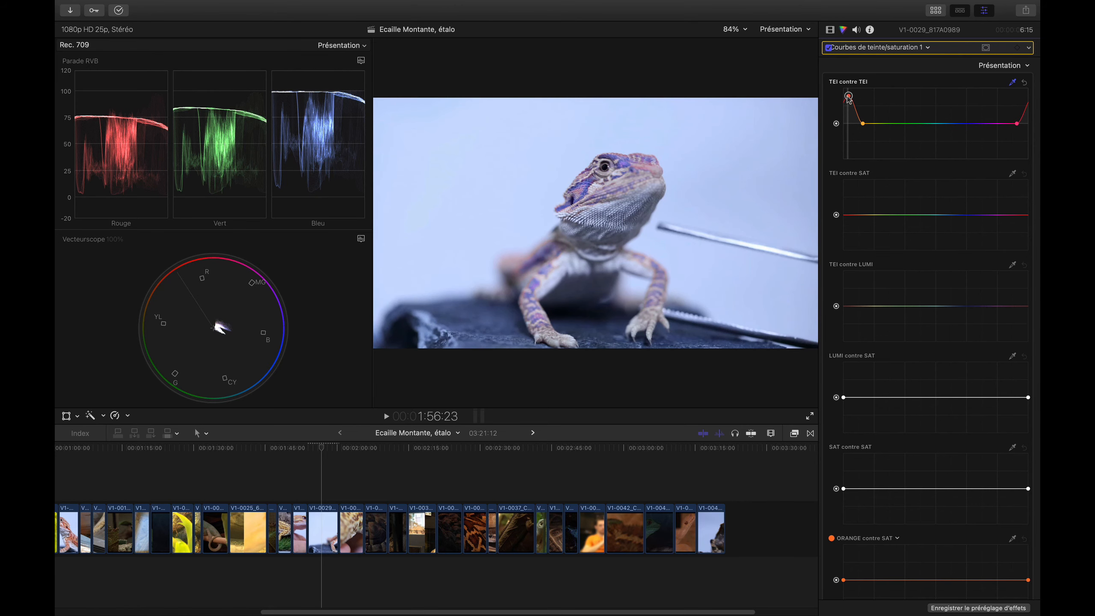
left_click(1025, 82)
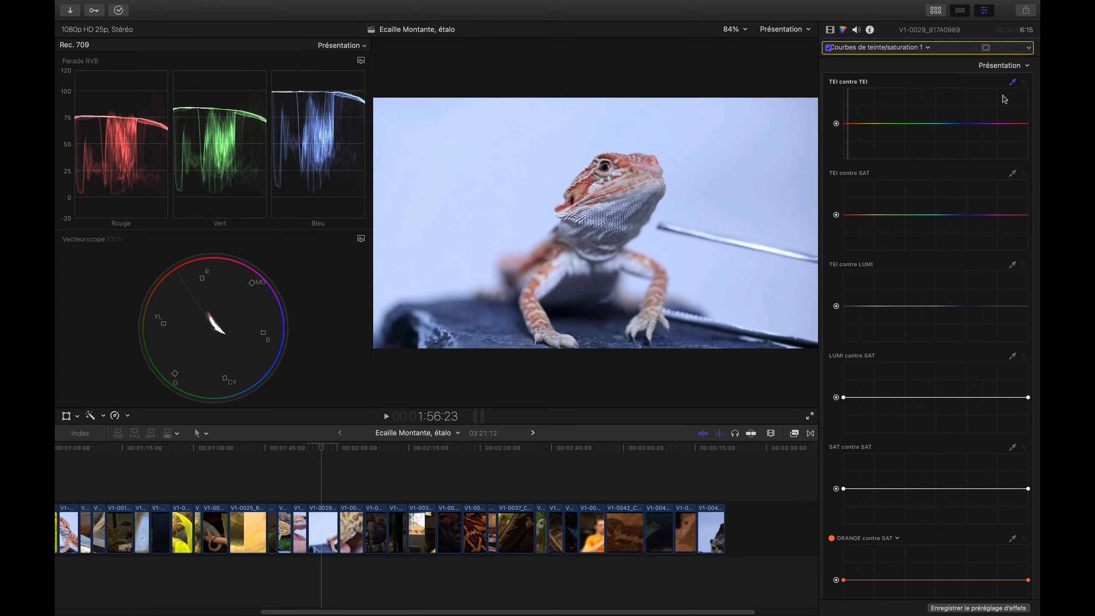
- Resample the lizard's orange skin, try a slight shift towards pinkish red on the TEI contre TEI curve, and reset it
left_click(594, 176)
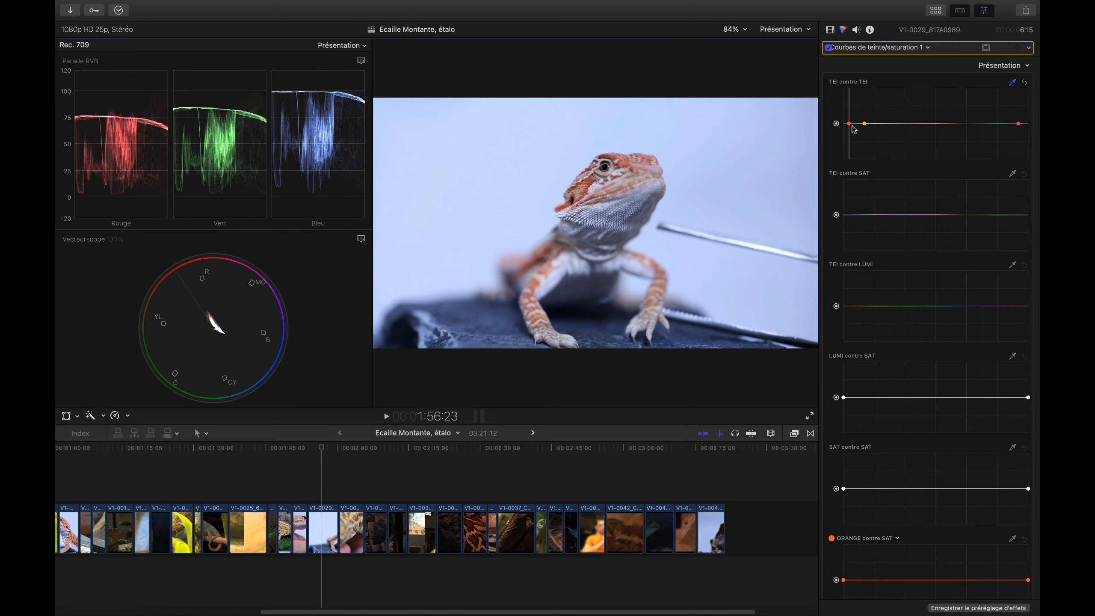
mouse_move(849, 124)
left_mouse_down()
mouse_move(855, 137)
mouse_move(854, 122)
left_mouse_up()
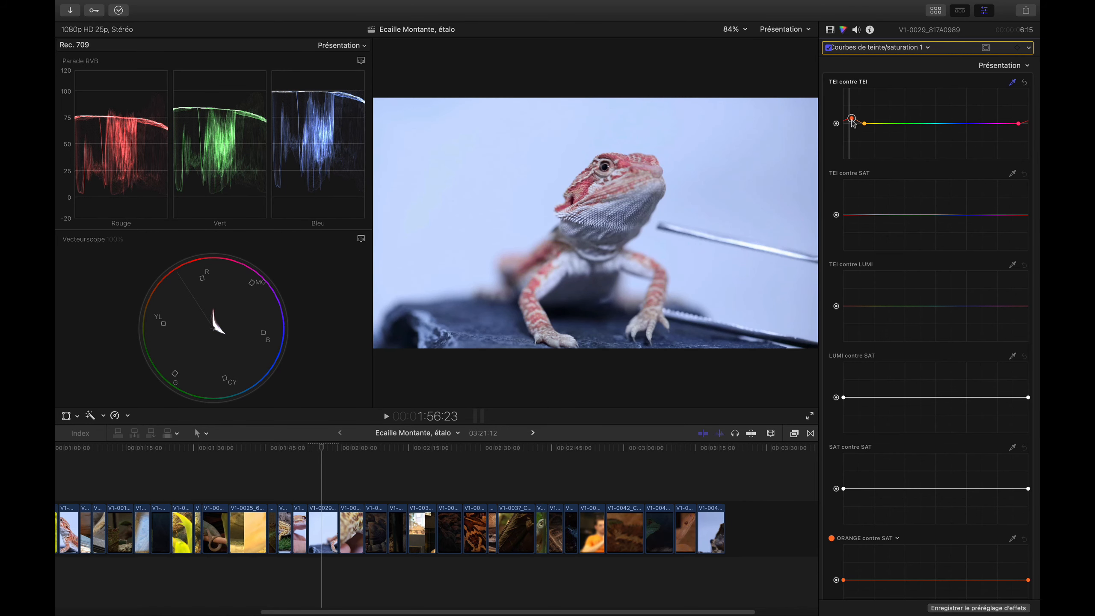
left_click(1025, 82)
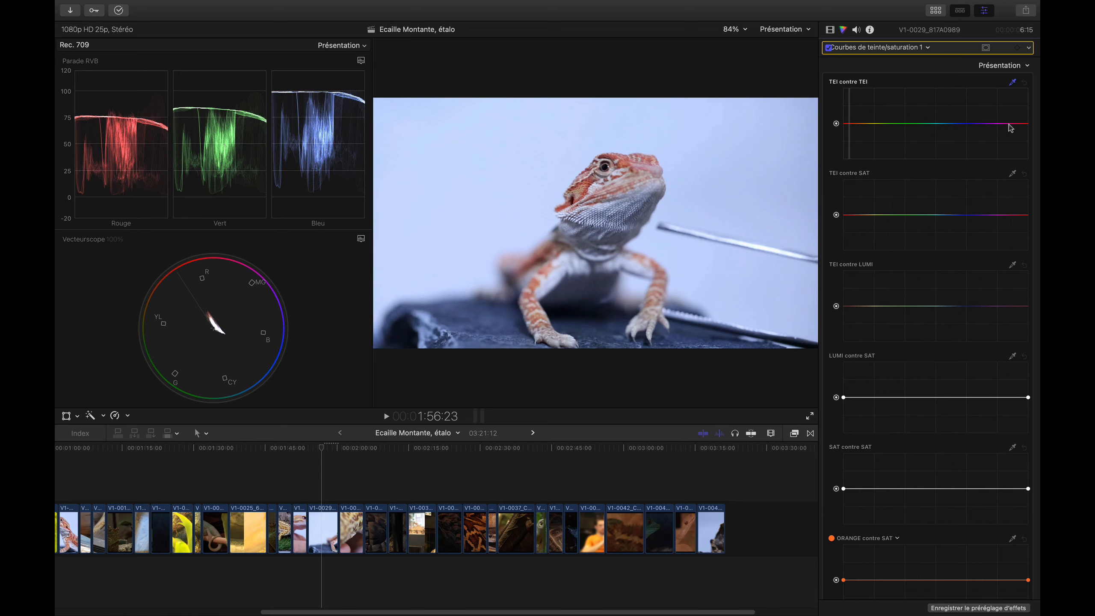
- Try fully desaturating and strongly saturating the lizard's sampled orange skin with the TEI contre SAT curve, and reset the curve
left_click(1012, 173)
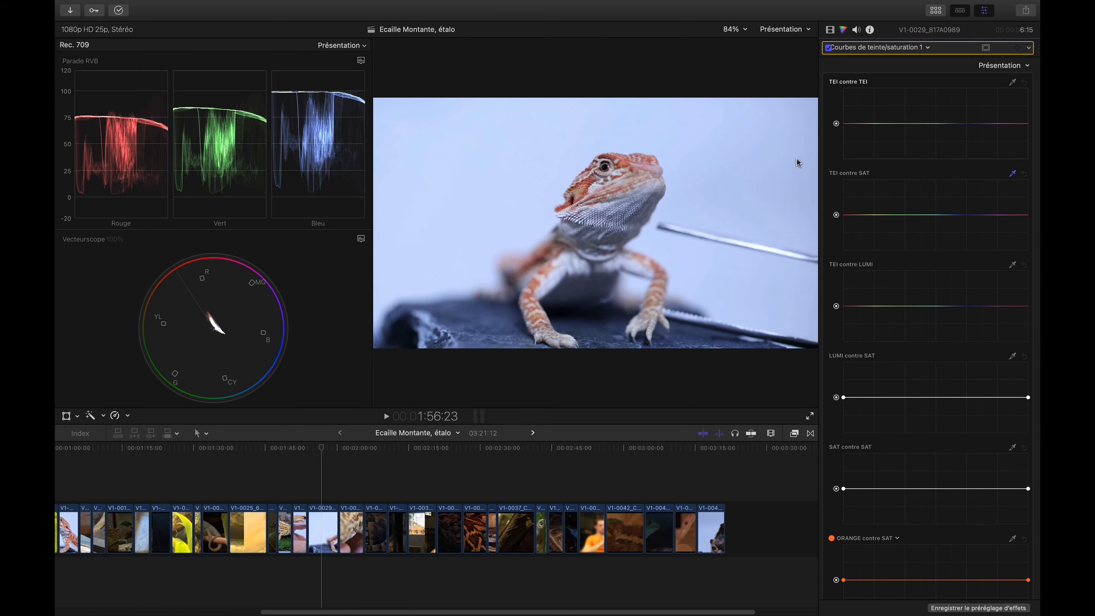
left_click(592, 178)
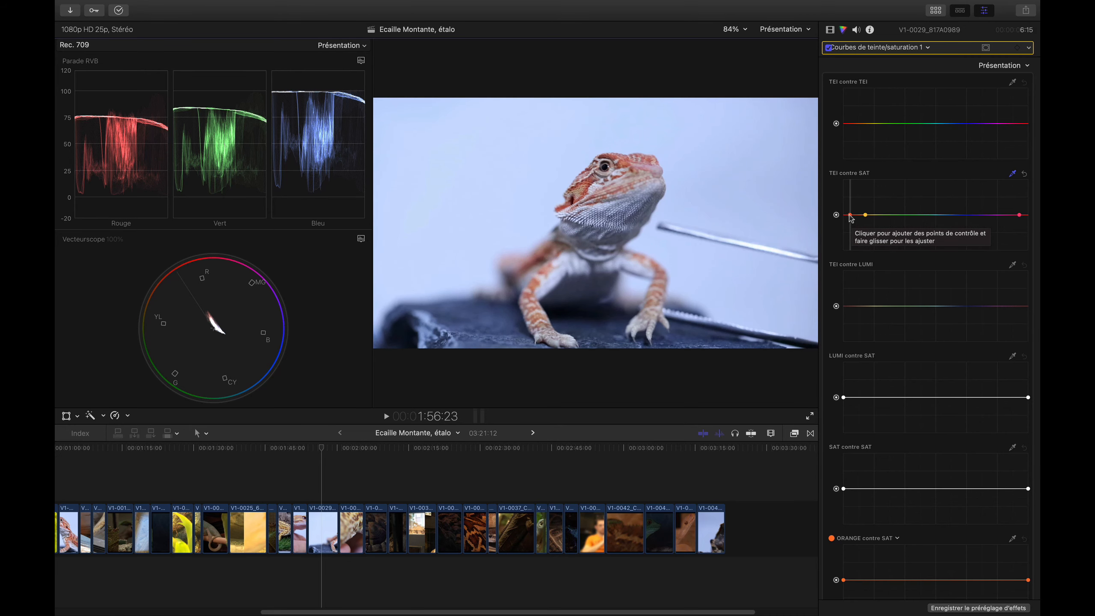
left_click_drag(851, 217, 845, 254)
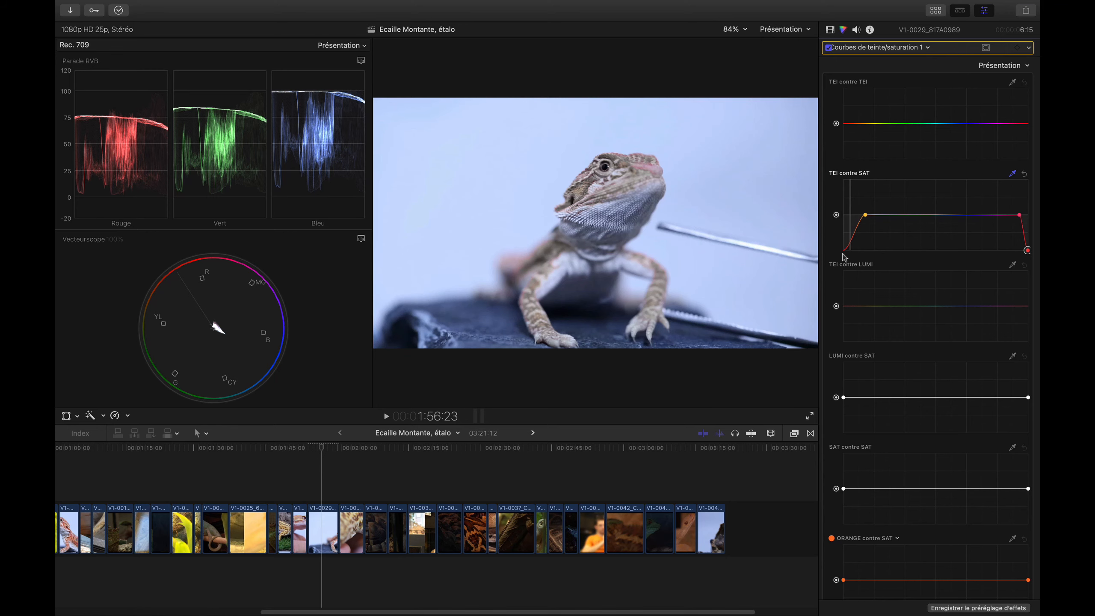
left_click_drag(844, 257, 851, 177)
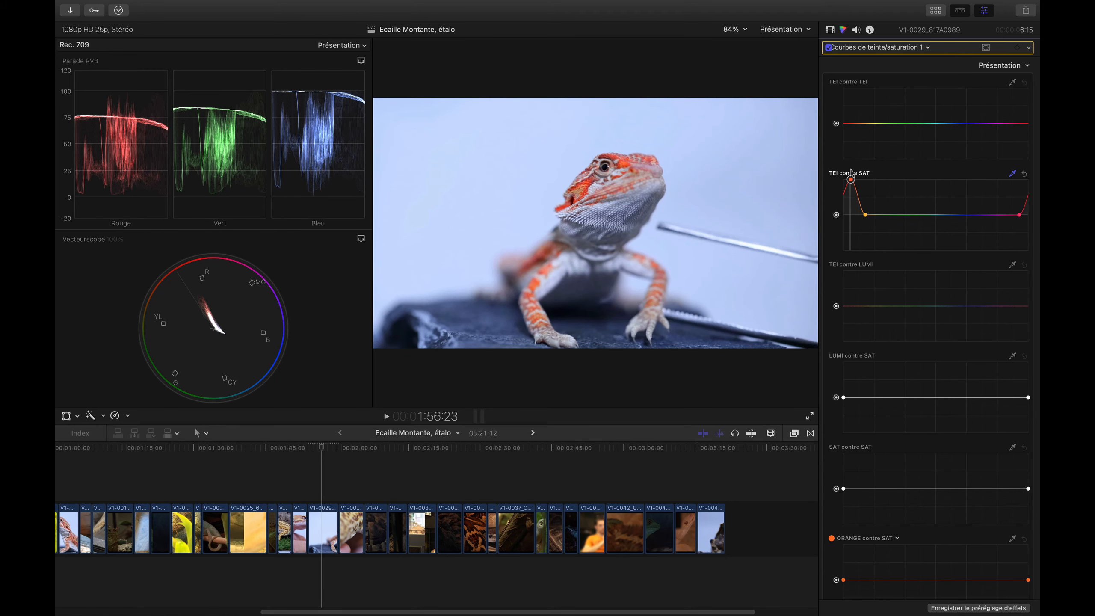
left_click_drag(851, 179, 849, 215)
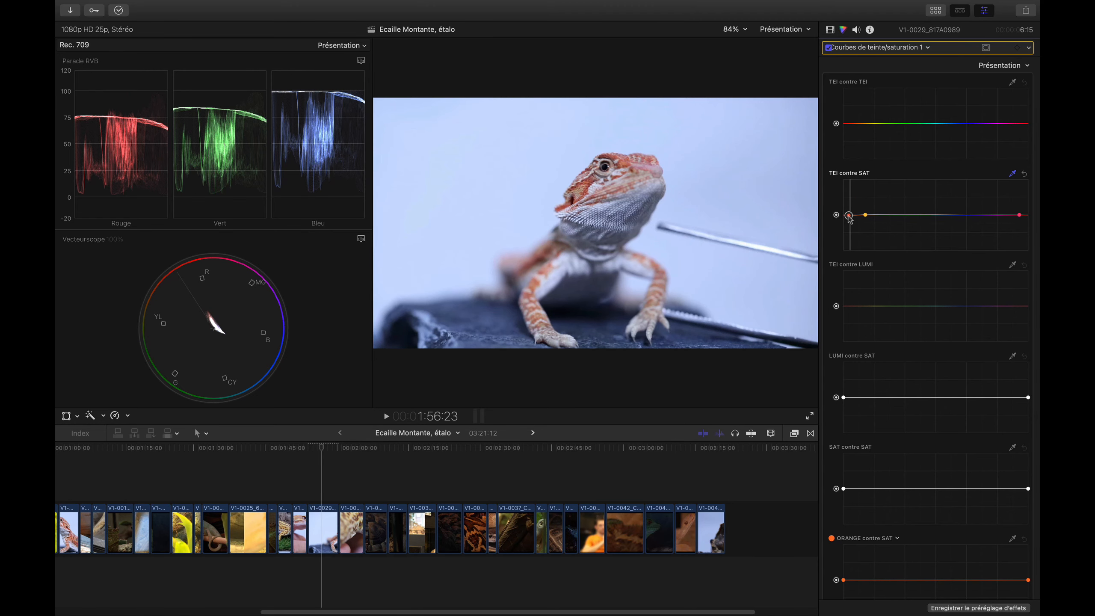
left_click(1025, 174)
- Try brightening the lizard's sampled orange skin to the maximum with the TEI contre LUMI curve, and reset the curve
left_click(1014, 269)
left_click(592, 178)
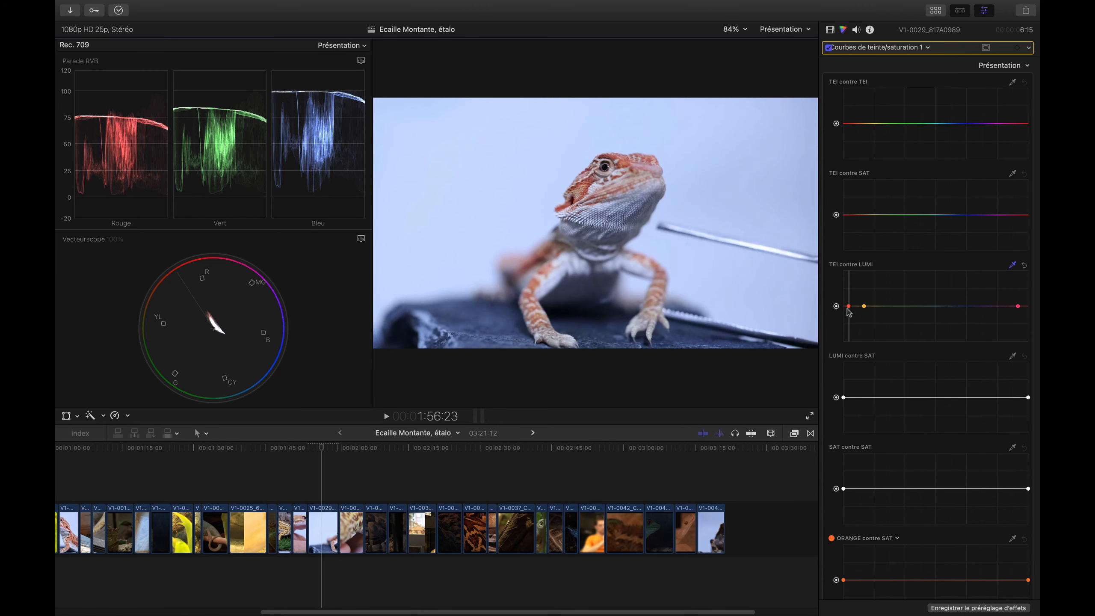
left_click_drag(849, 306, 853, 272)
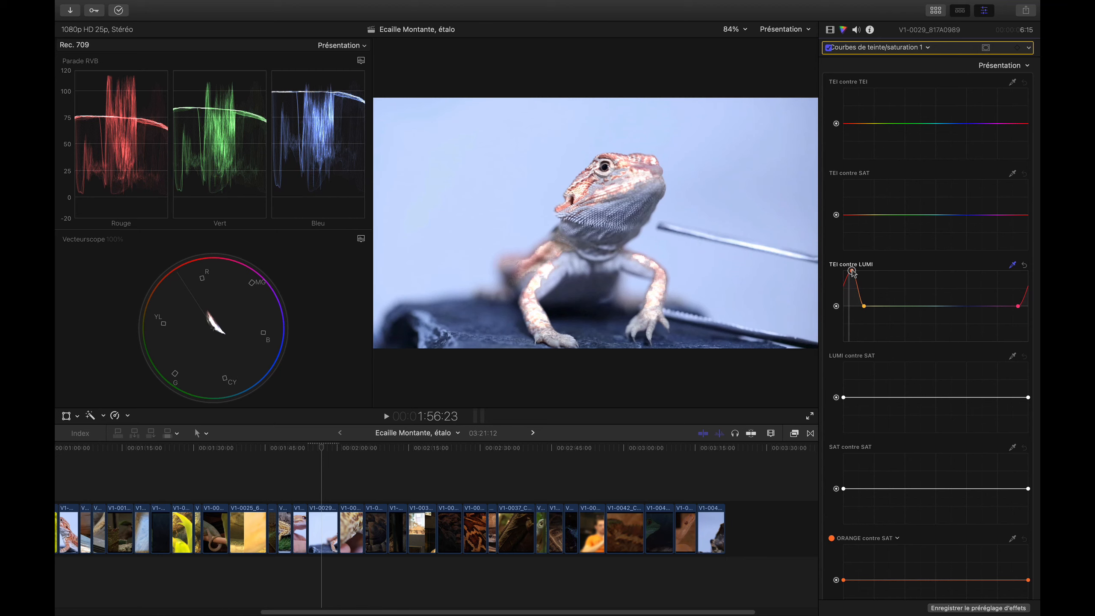
left_click(1025, 264)
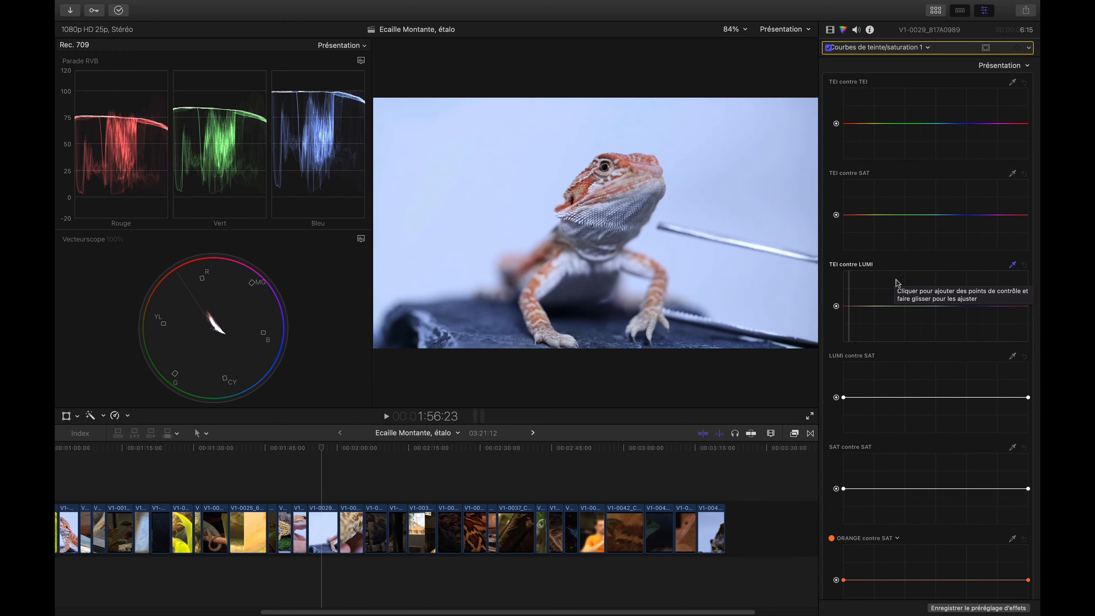
- Go to the snake clip V1-0035_Clip0217 at 2:28:23 and add a Courbes de teinte/saturation correction to it
left_click(474, 450)
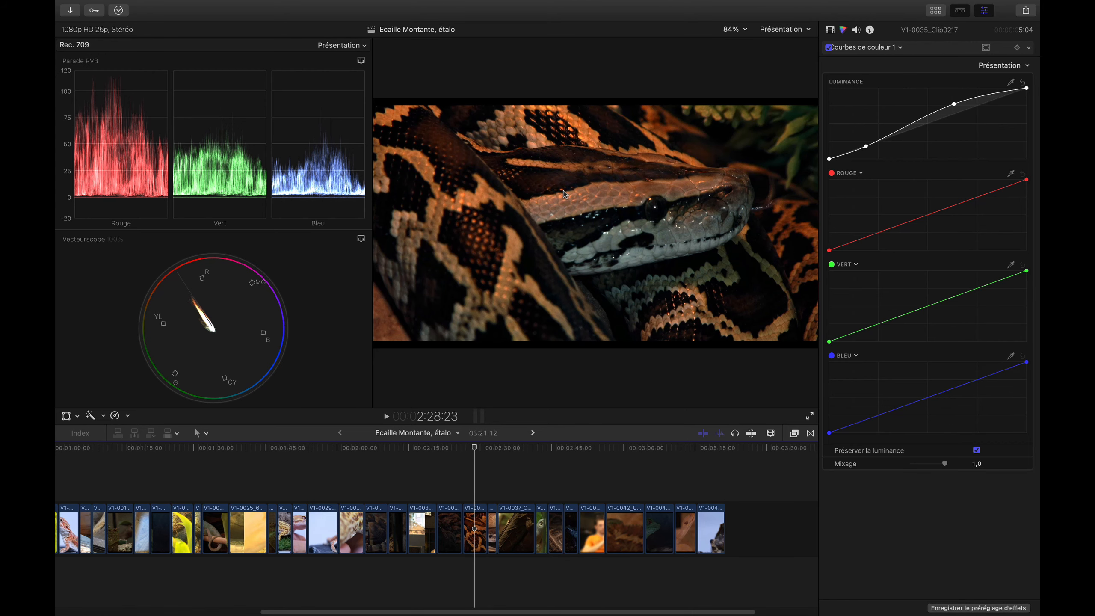
left_click(903, 48)
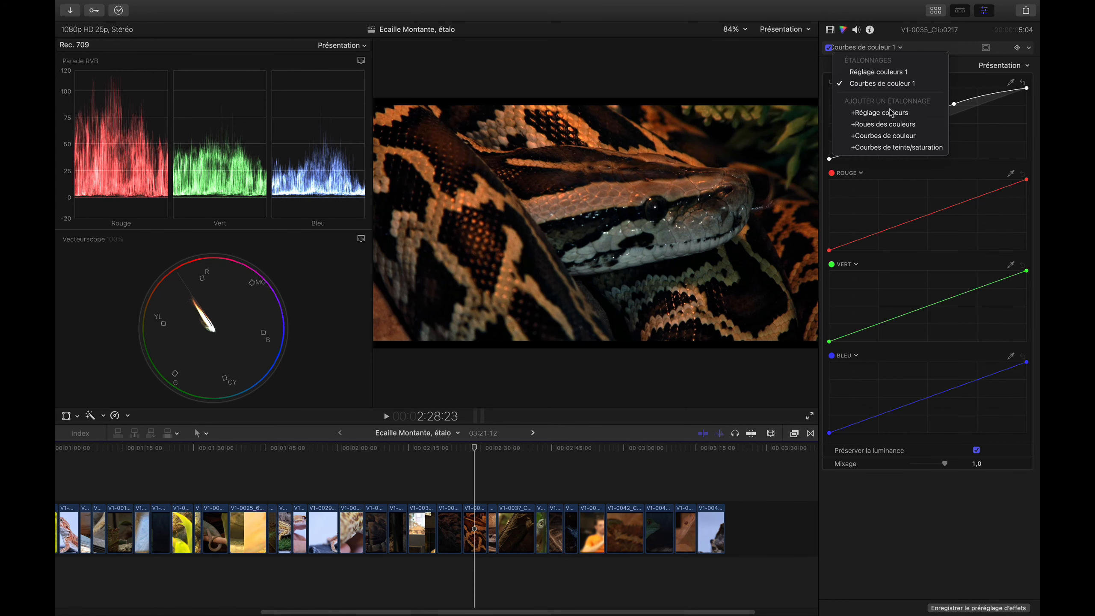
left_click(885, 147)
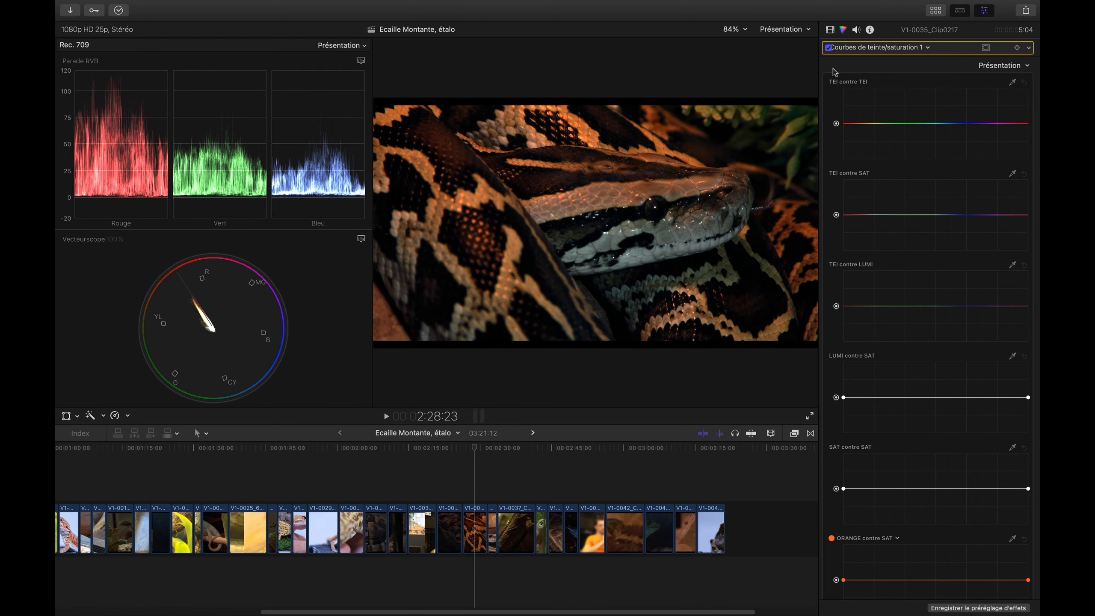
- Sample the snake's orange scales on the TEI contre TEI curve and lower that point slightly to shift them towards yellow
left_click(1013, 82)
left_click(621, 187)
left_click(620, 187)
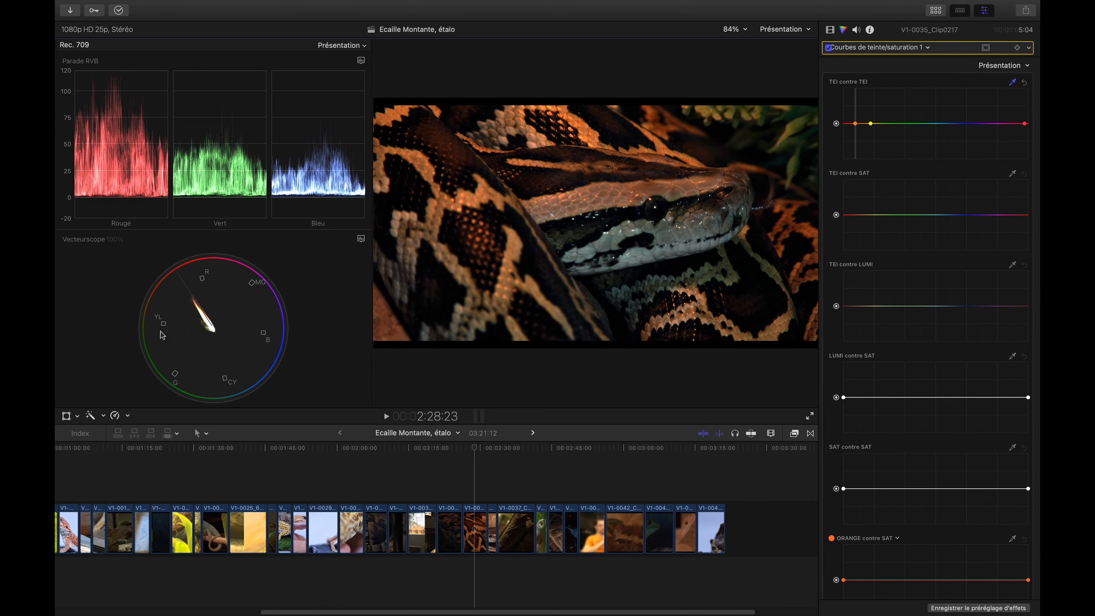
left_click(855, 124)
left_click_drag(856, 124, 857, 131)
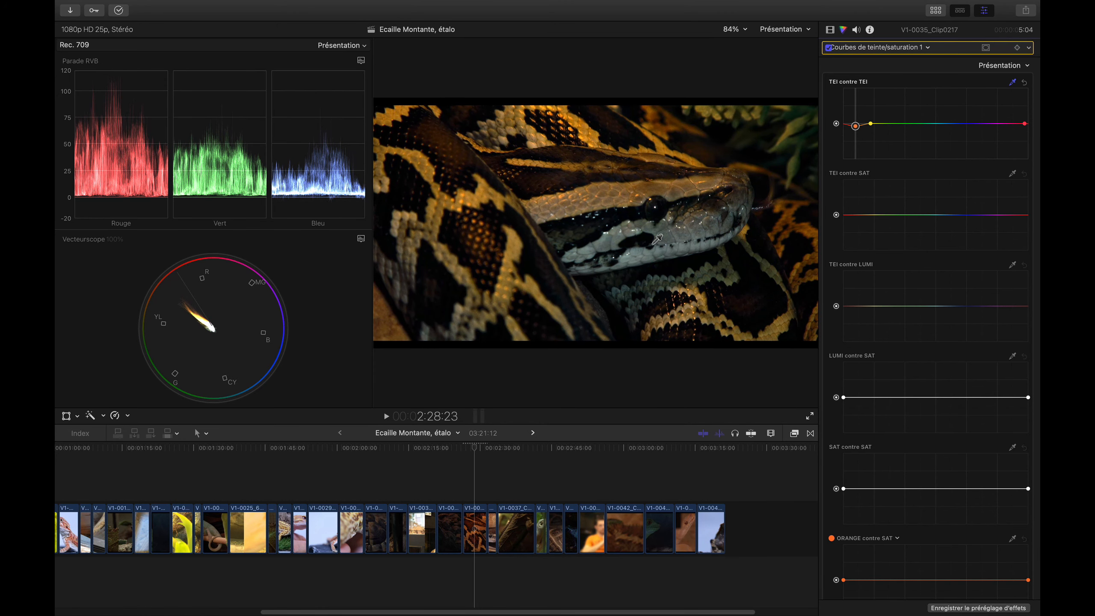
- Compare the snake shot with and without the Courbes de teinte/saturation 1 correction several times, leaving the correction enabled
left_click(830, 48)
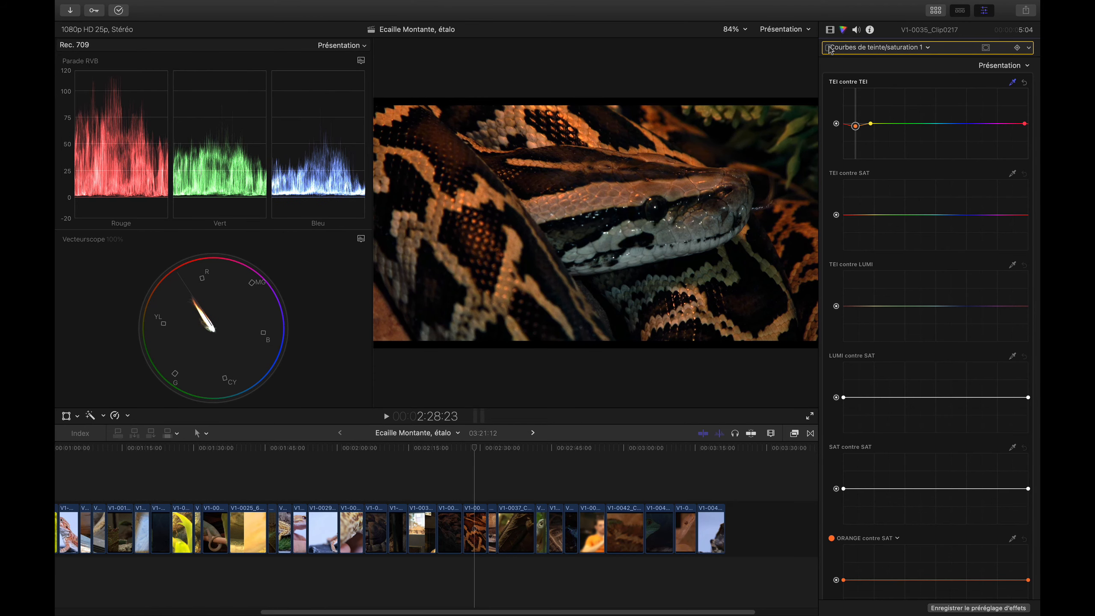
left_click(829, 48)
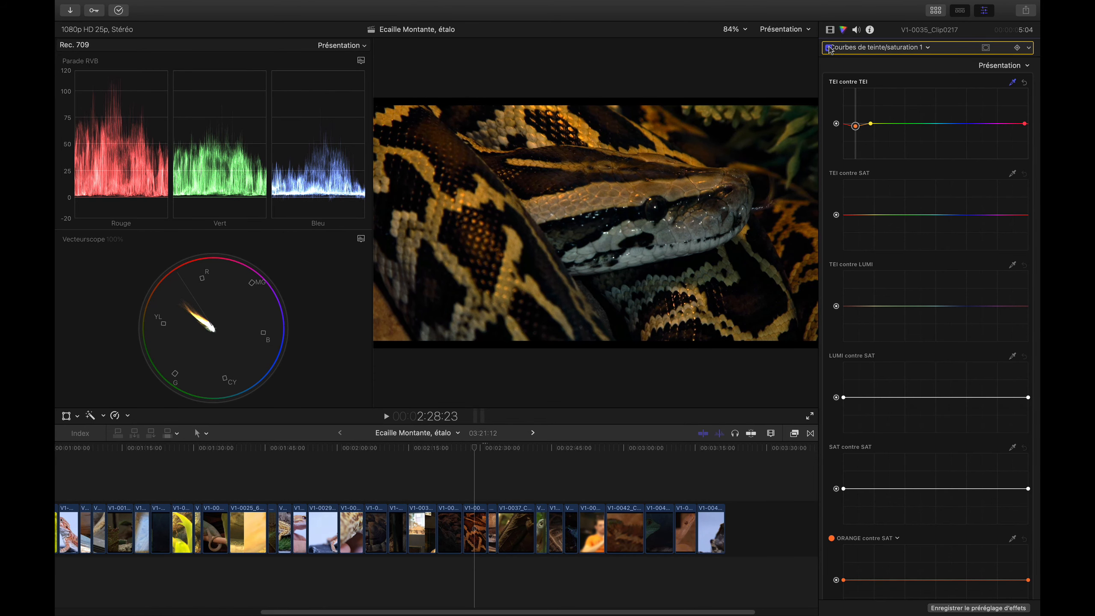
left_click(829, 47)
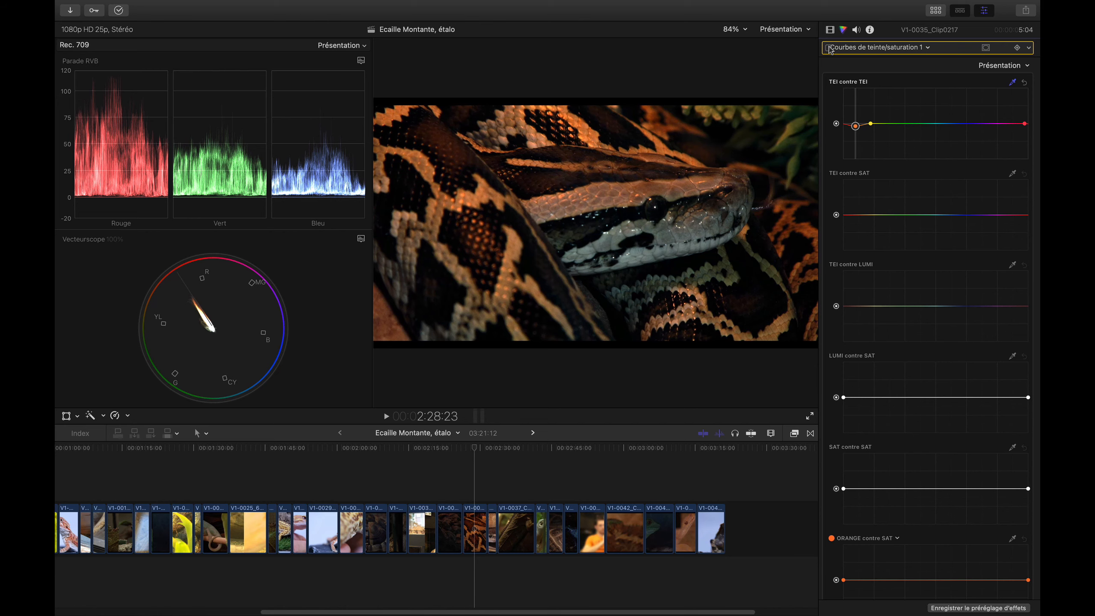
left_click(830, 48)
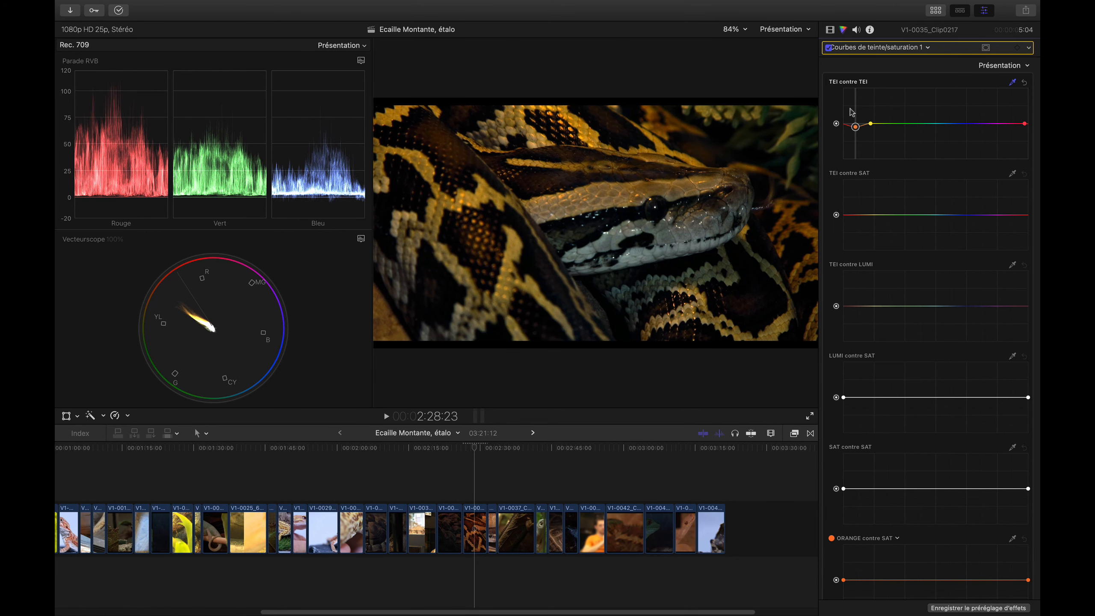
left_click(829, 49)
left_click(829, 48)
left_click(830, 48)
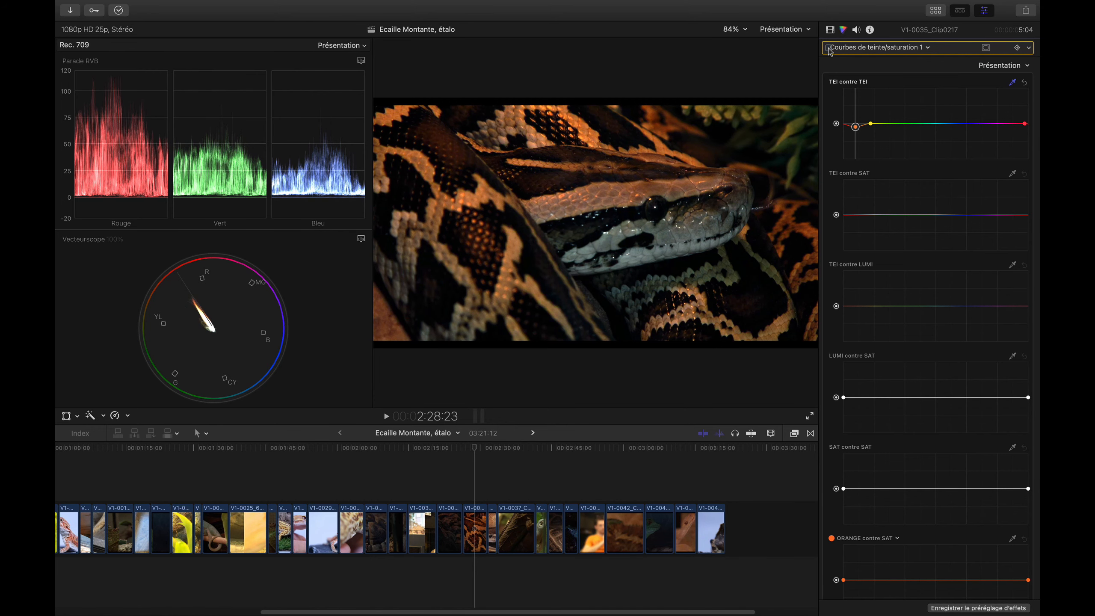
left_click(829, 48)
left_click(829, 48)
left_click(829, 48)
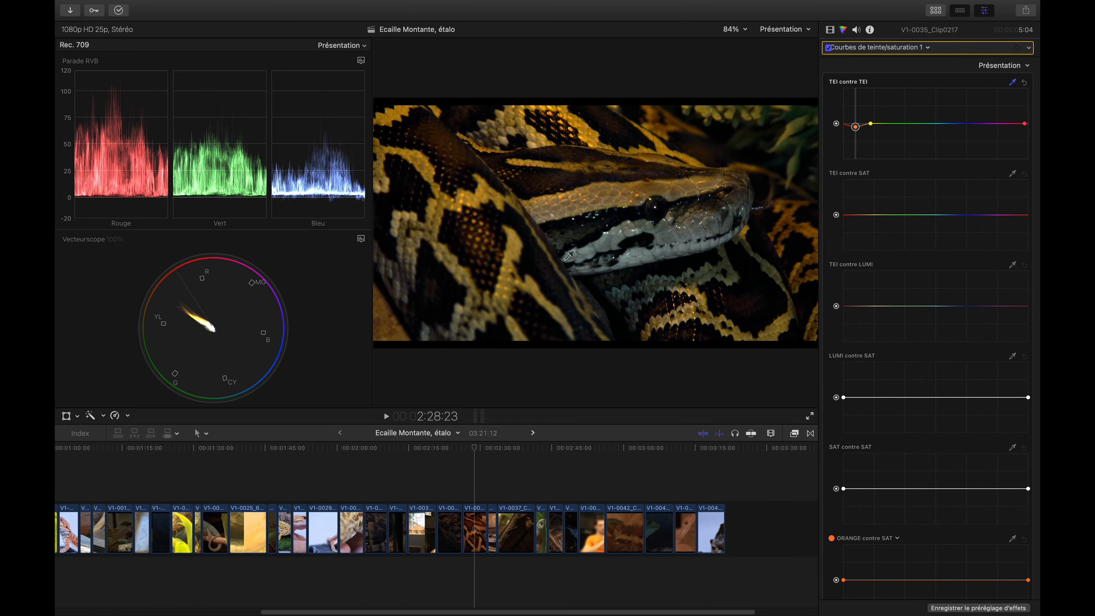
- Try lowering saturation in the highlights and shadows with added control points on the LUMI contre SAT curve, and reset the curve
left_click(969, 397)
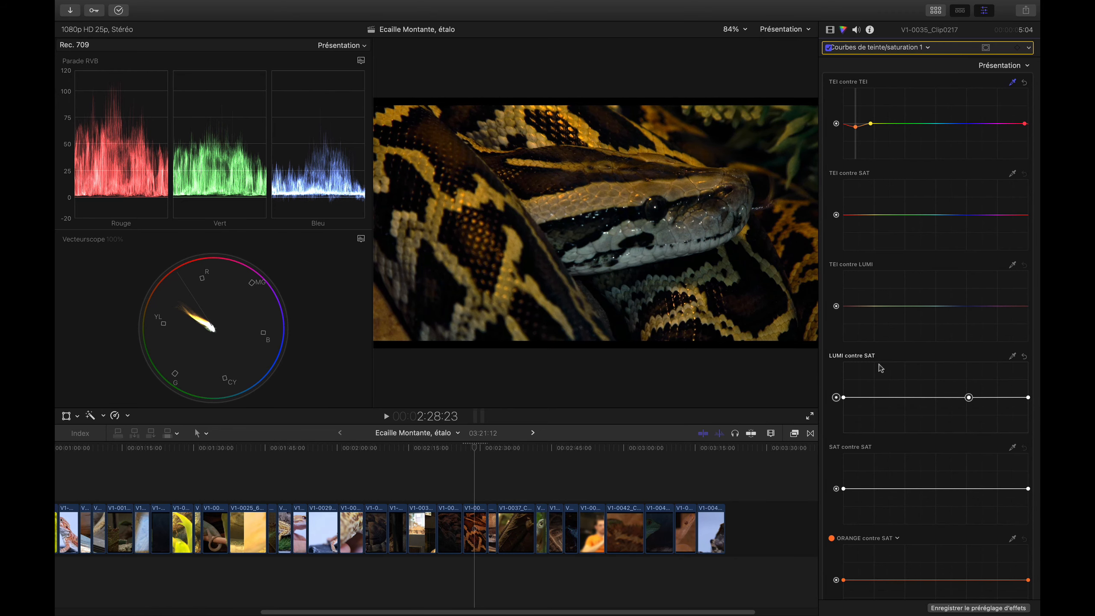
left_click_drag(1028, 397, 1028, 428)
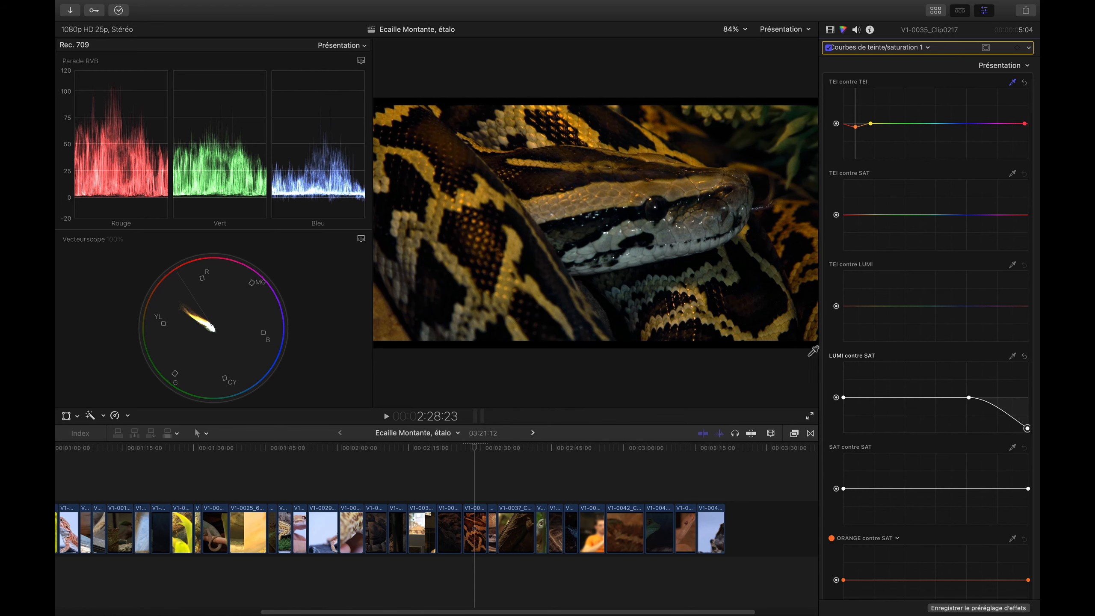
left_click(887, 397)
left_click_drag(844, 398, 844, 434)
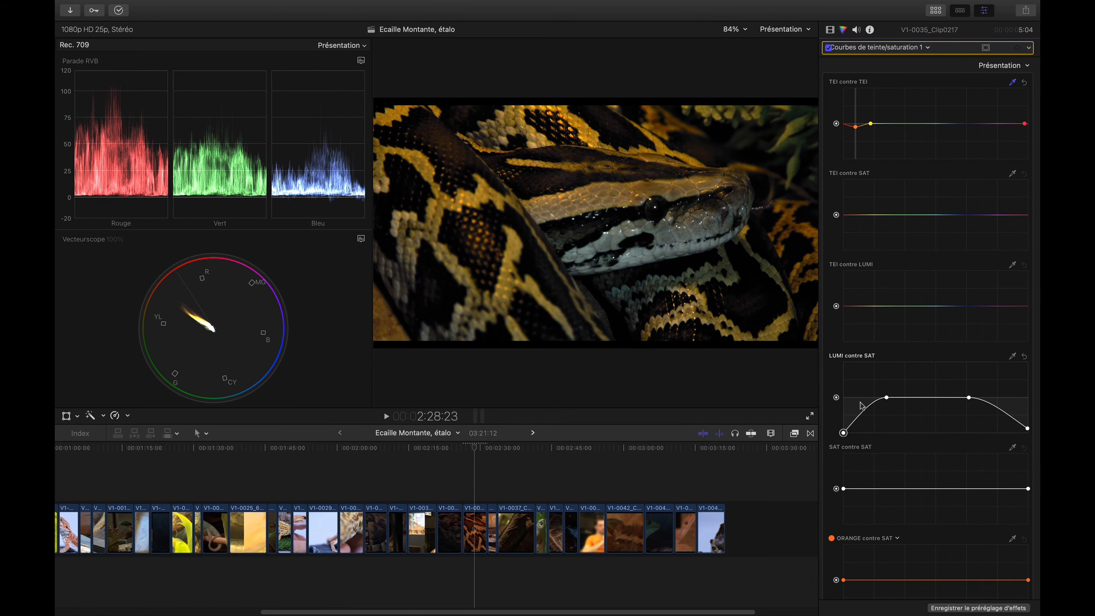
left_click(1027, 357)
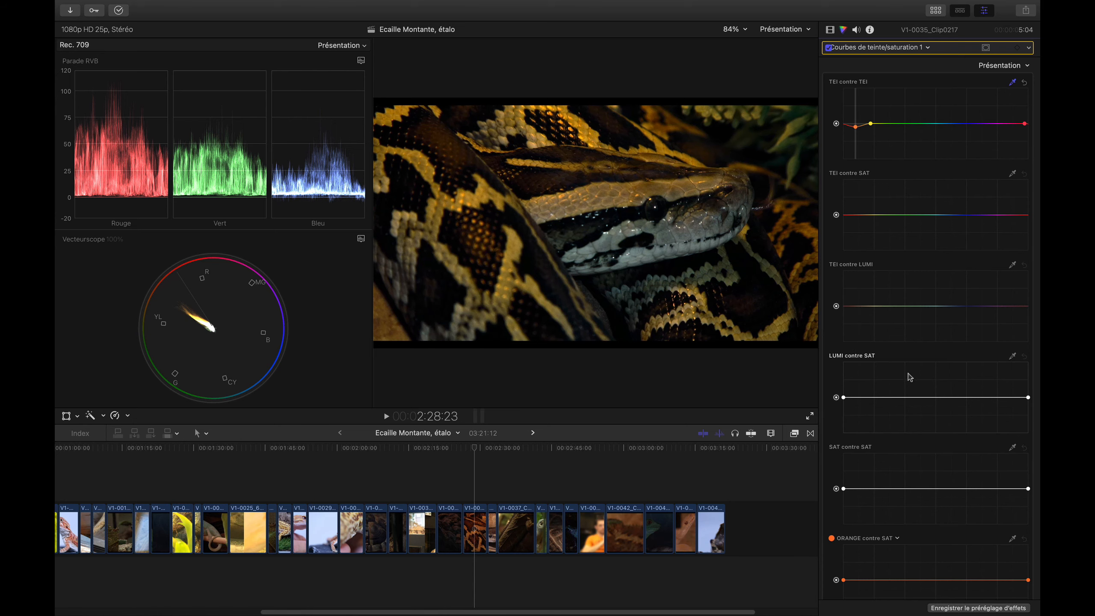
- Add a control point on the SAT contre SAT curve and lower the low-saturation endpoint to its minimum, desaturating the snake's least saturated areas
left_click(904, 489)
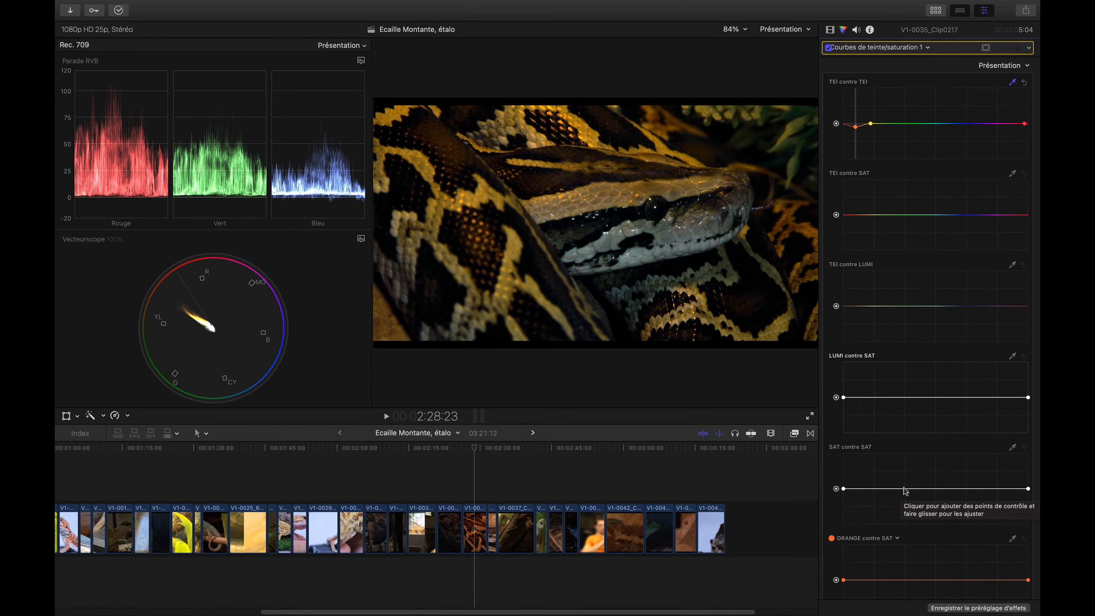
left_click_drag(845, 490, 843, 525)
key("super+z")
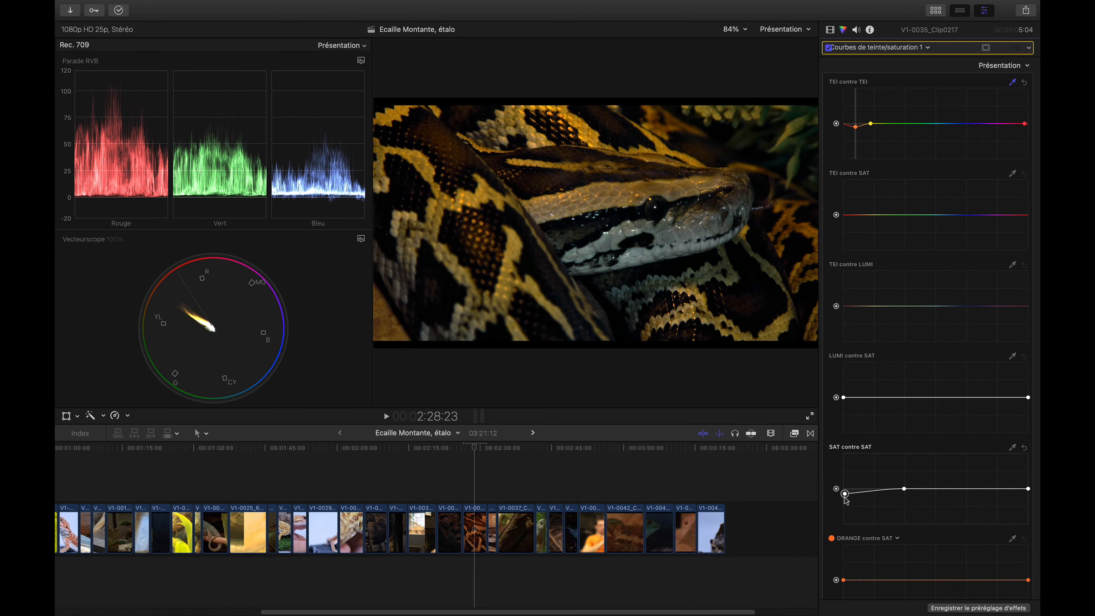
left_click_drag(845, 490, 847, 520)
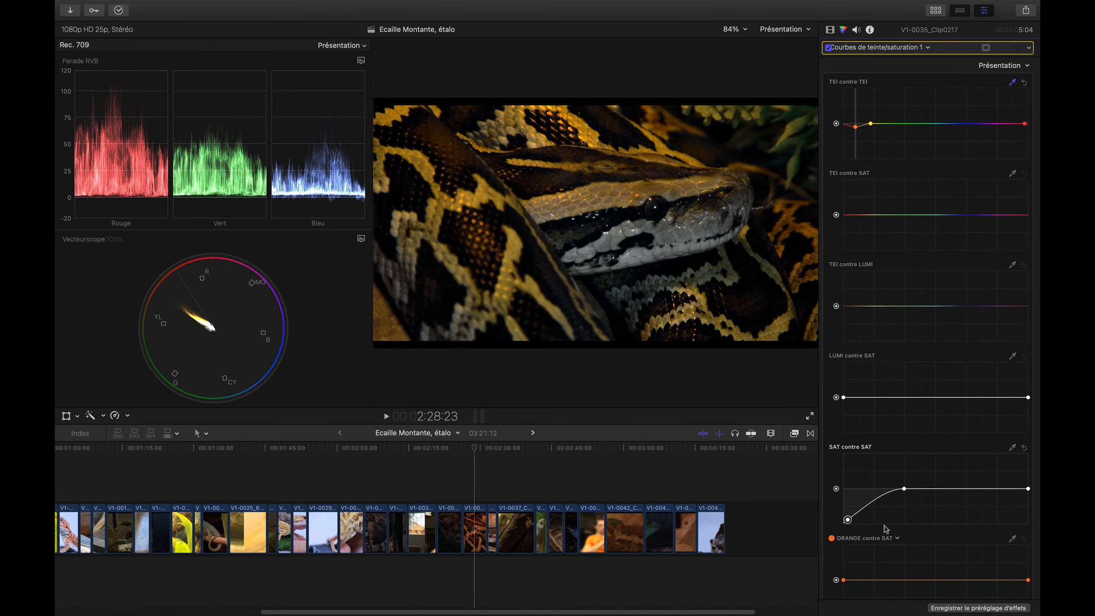
mouse_move(848, 521)
left_mouse_down()
mouse_move(846, 451)
mouse_move(846, 532)
left_mouse_up()
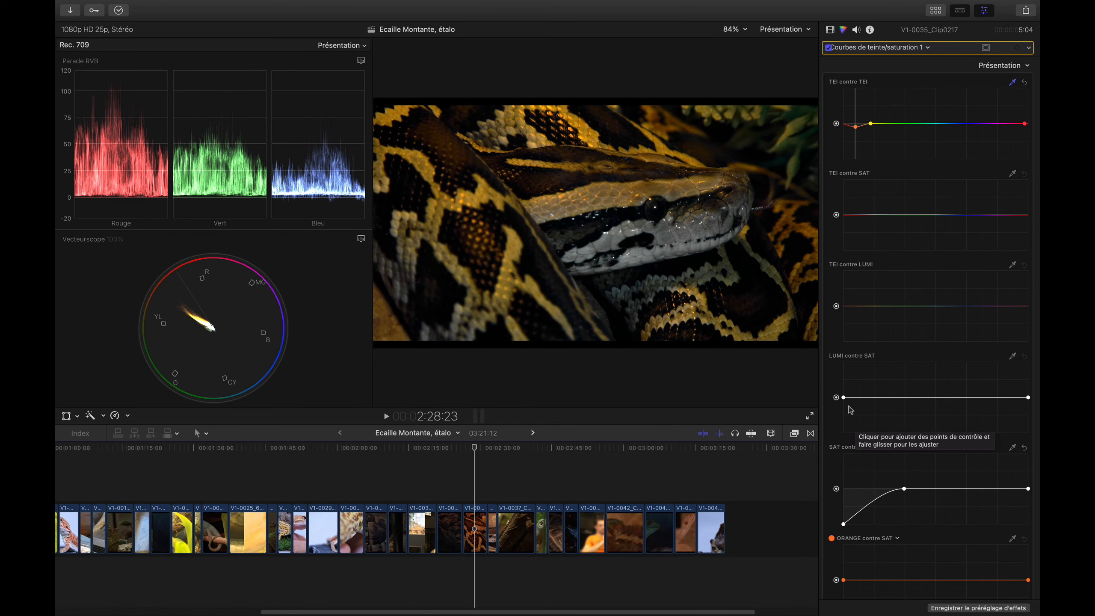
- Switch to the Quatueur - étalo timeline and add a Courbes de teinte/saturation correction to the clip V1-0010_611_2888
left_click(535, 433)
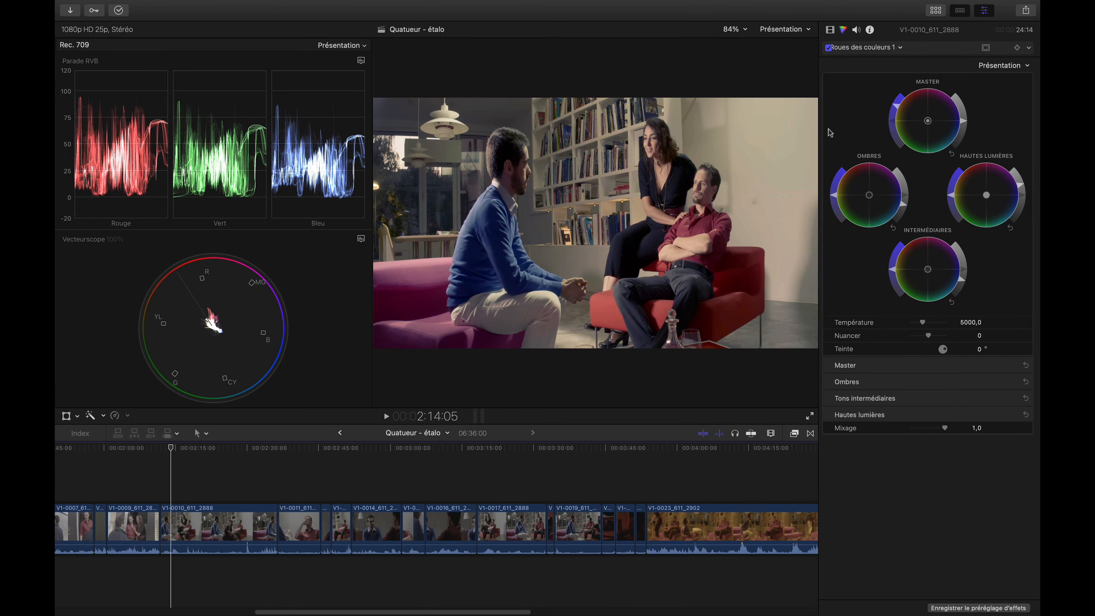
left_click(831, 31)
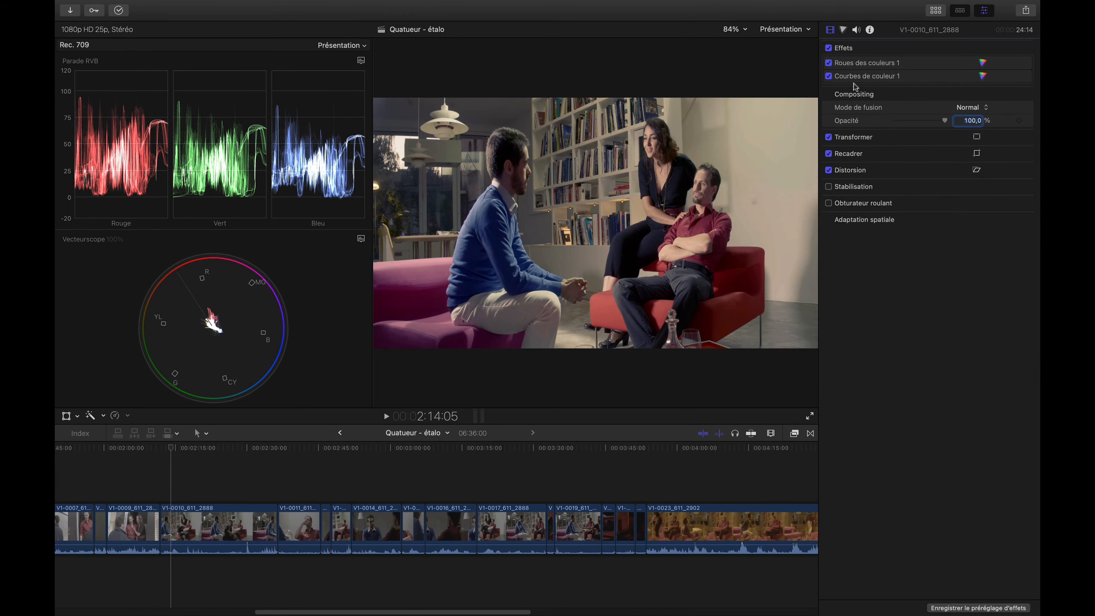
left_click(843, 31)
left_click(897, 48)
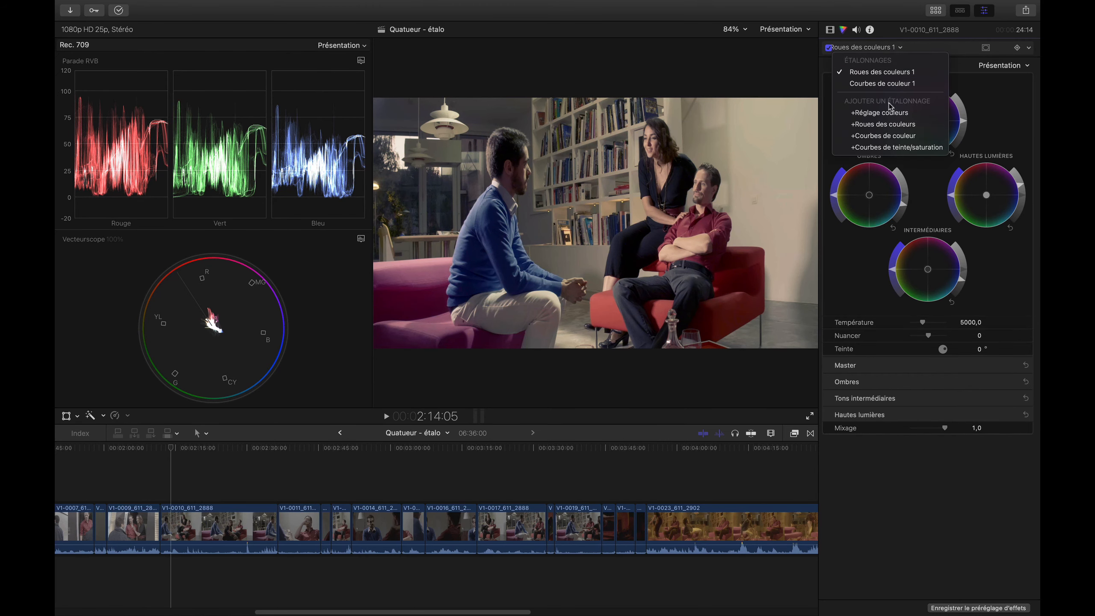
left_click(879, 149)
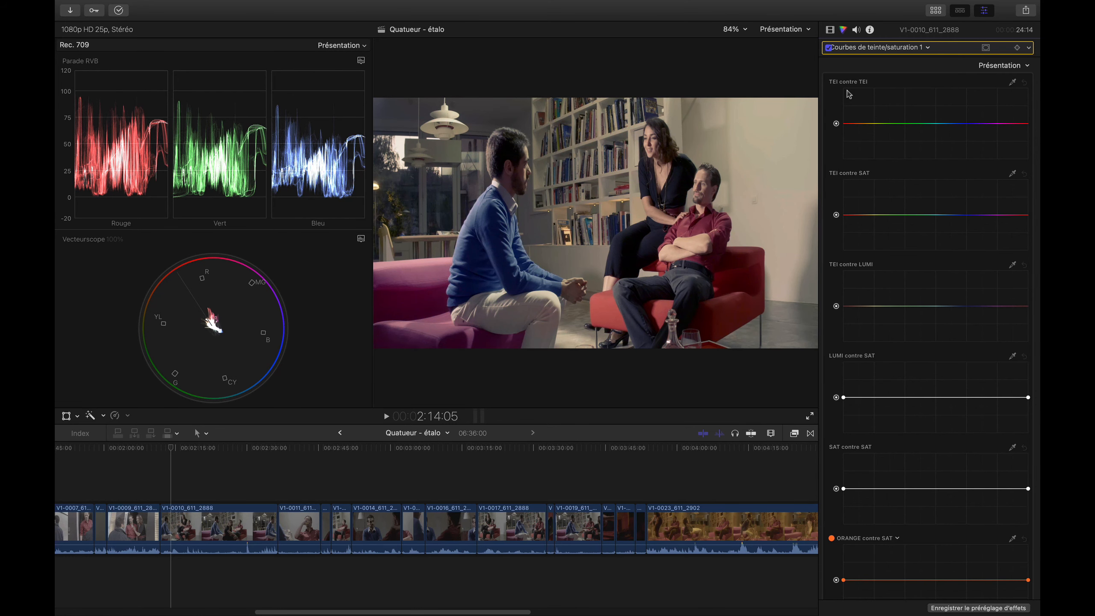
- Try shifting the hue of the red-shirted man's sampled skin fully down on the TEI contre TEI curve, and reset the curve
left_click(1013, 82)
left_click(705, 172)
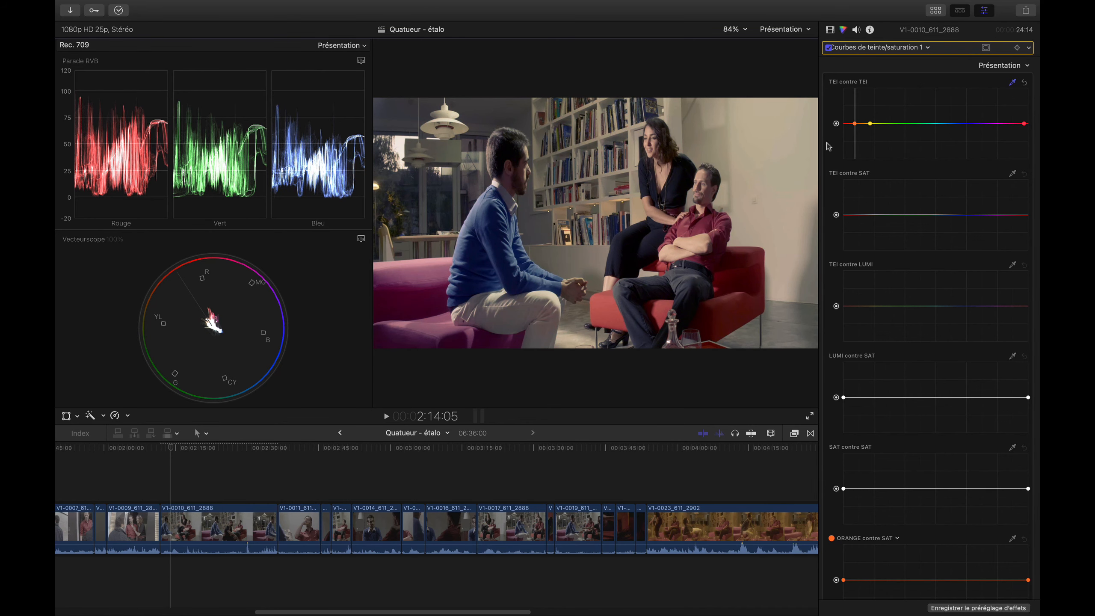
left_click_drag(856, 124, 853, 160)
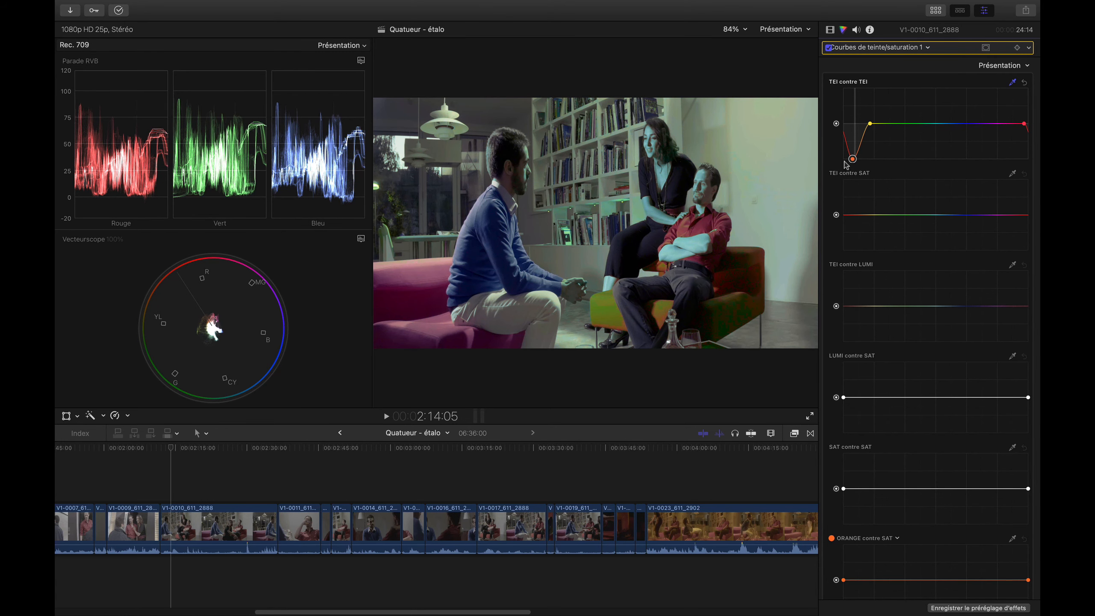
left_click_drag(853, 160, 855, 123)
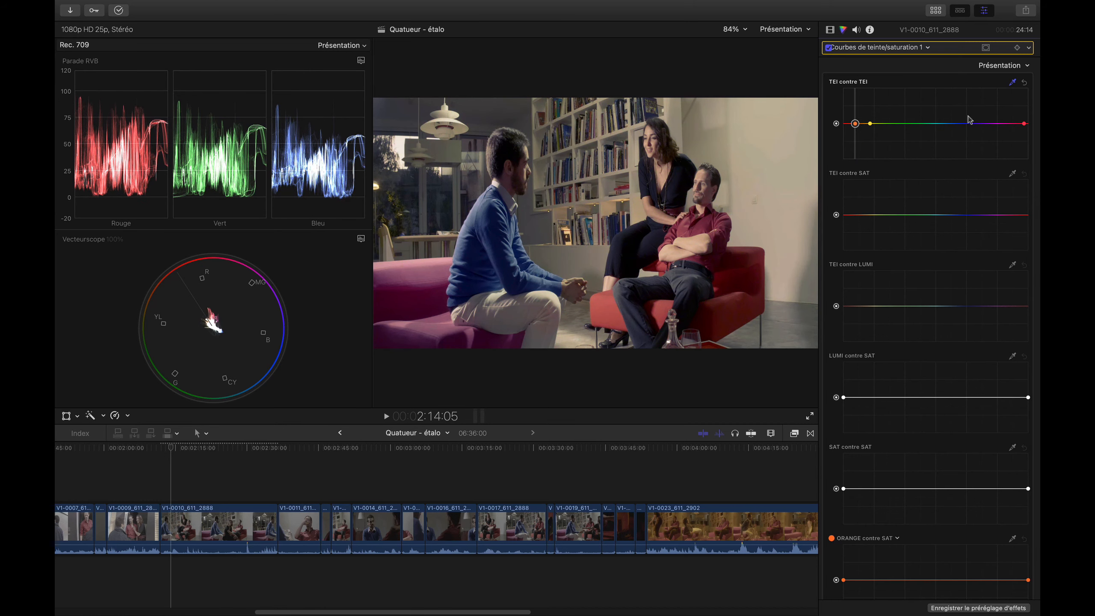
left_click(1027, 82)
- Try fully desaturating the red-shirted man's sampled skin tone on the TEI contre SAT curve, and reset the curve
left_click(1014, 173)
left_click(713, 174)
left_click_drag(855, 214, 852, 250)
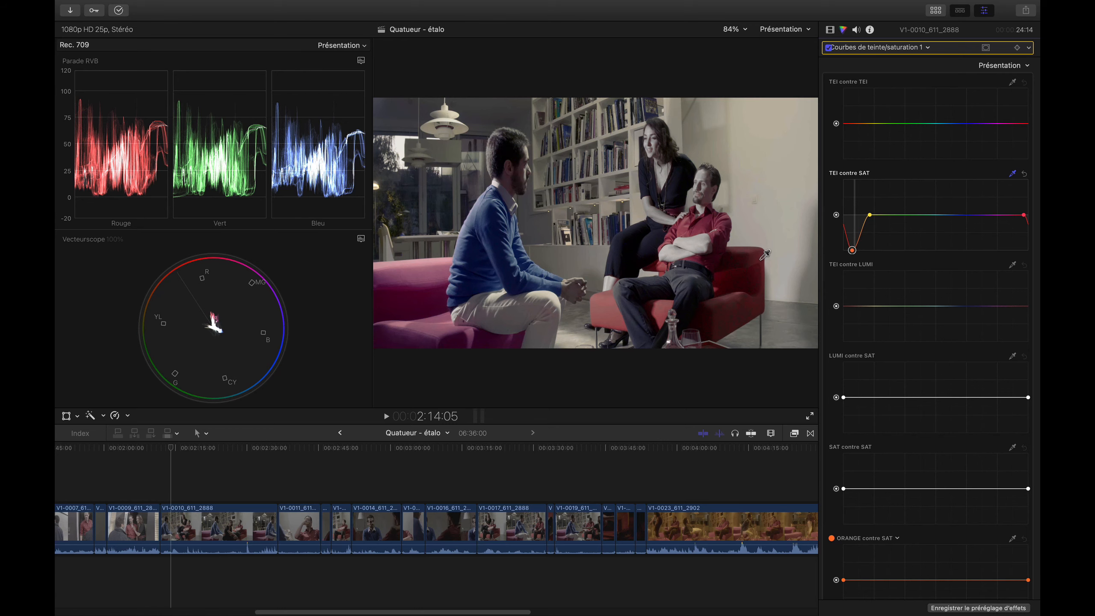
left_click(1025, 174)
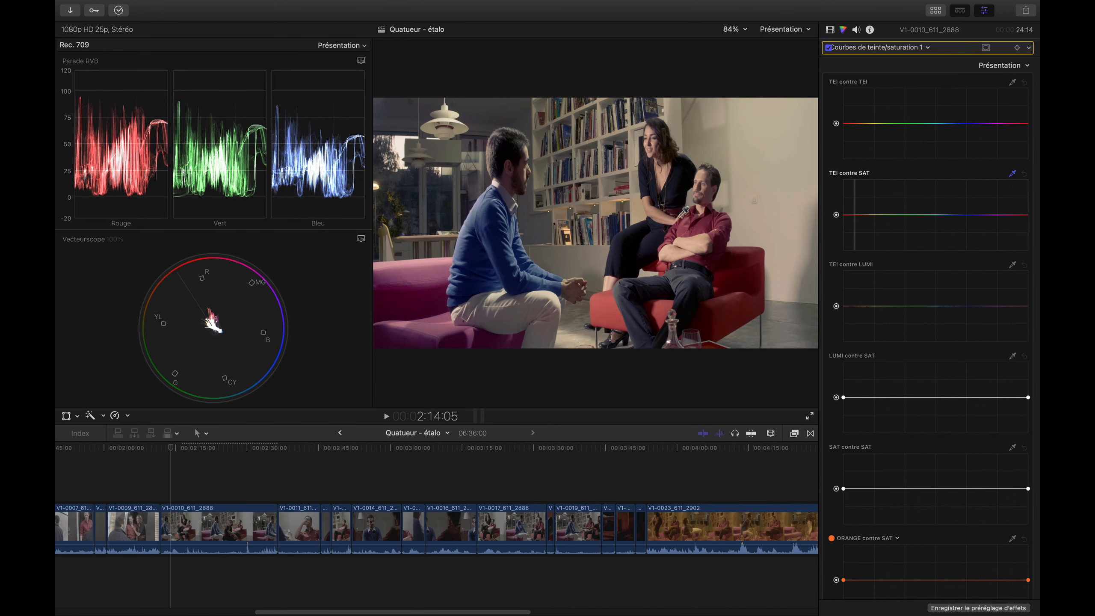
- Compare the sofa shot with and without the Courbes de couleur 1 correction several times, leaving the correction enabled
left_click(831, 30)
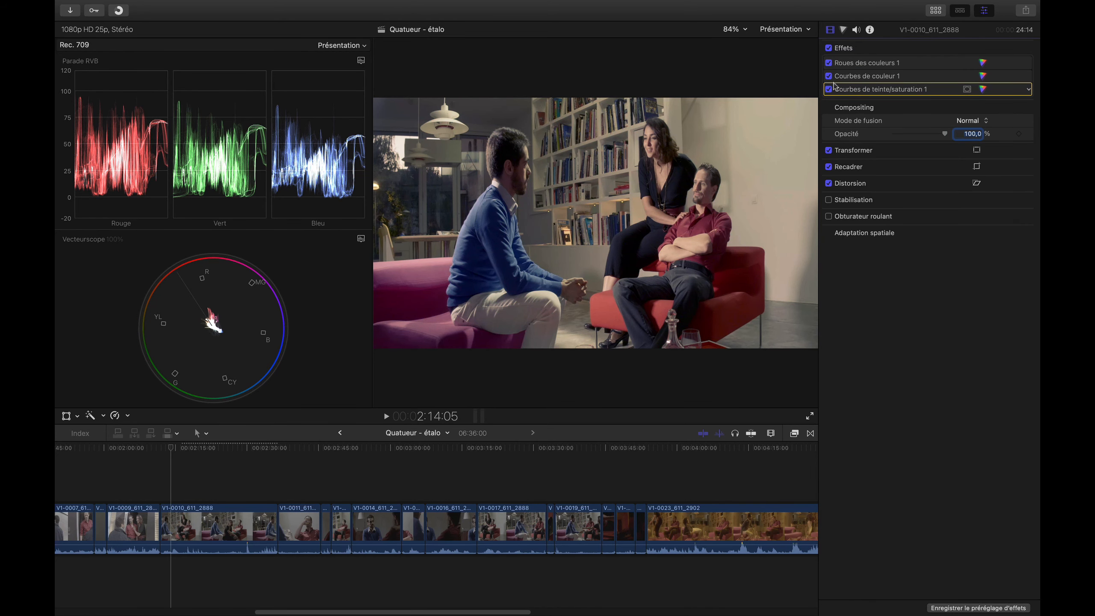
left_click(828, 76)
left_click(828, 76)
left_click(828, 76)
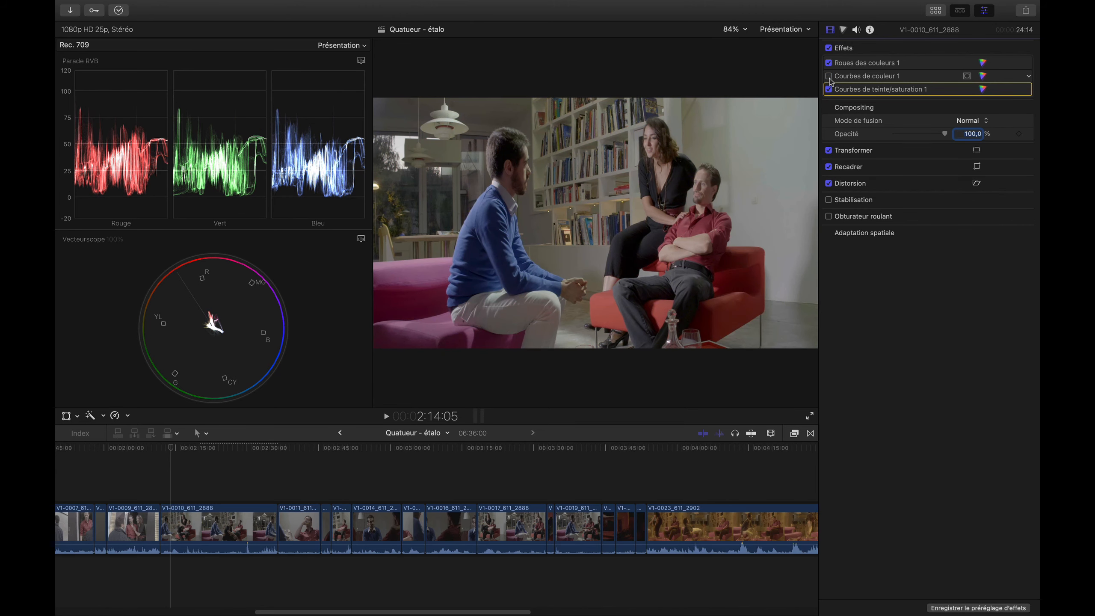
left_click(829, 77)
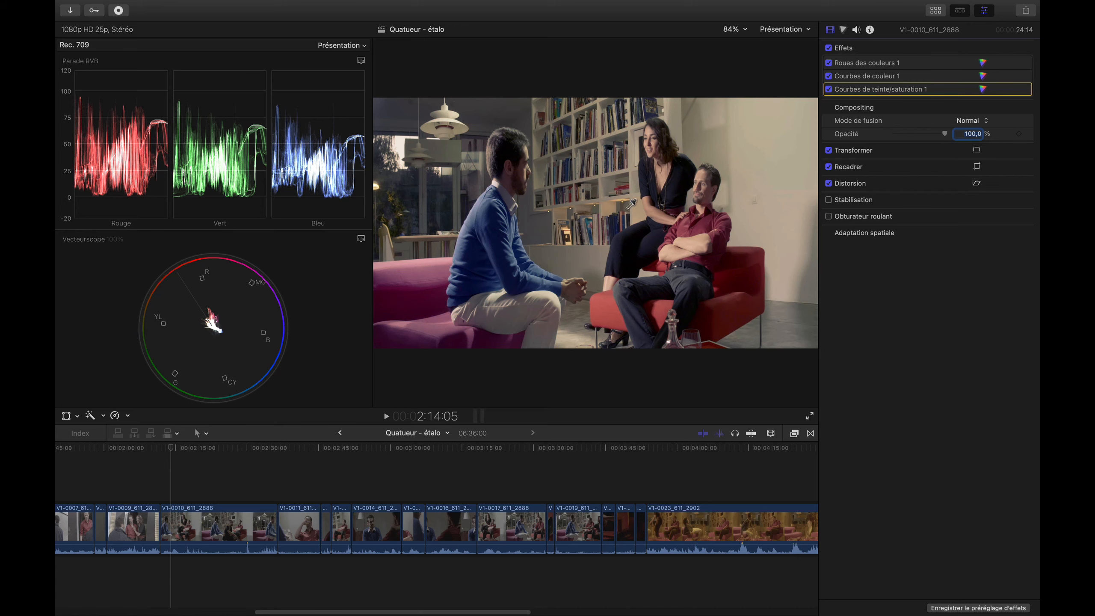
left_click(829, 76)
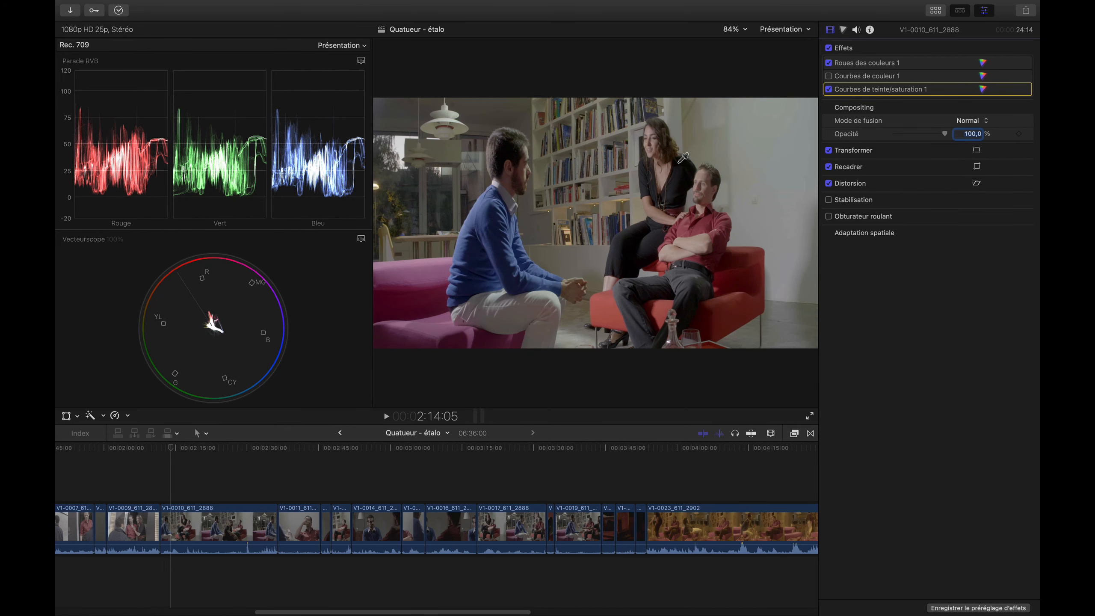
left_click(829, 76)
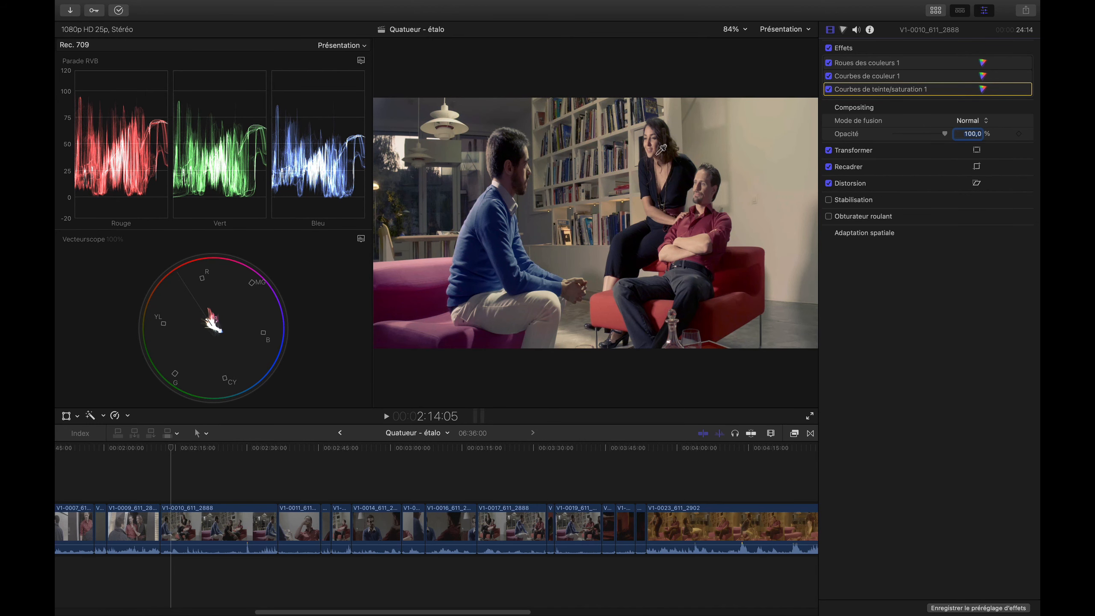
left_click(829, 77)
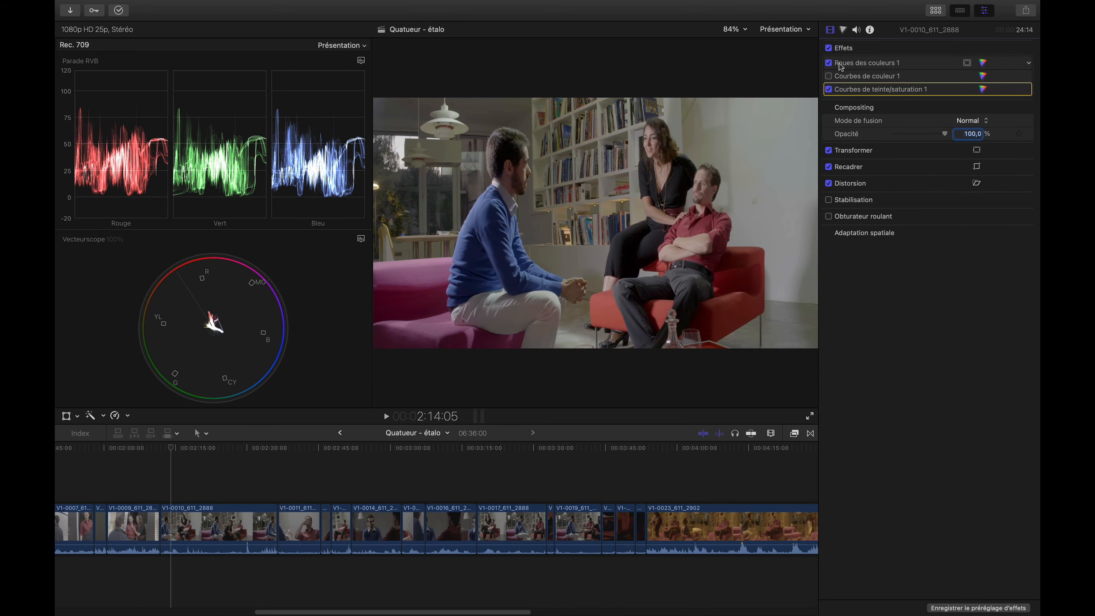
left_click(829, 76)
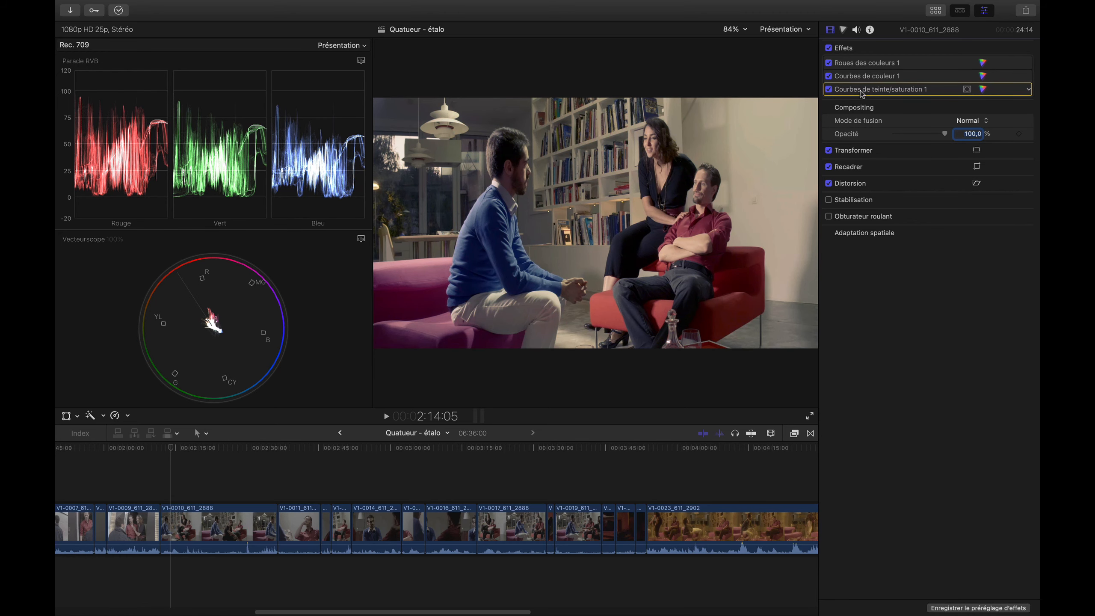
left_click(830, 78)
left_click(830, 78)
- Move Courbes de teinte/saturation 1 above Courbes de couleur 1 in the effects order and open its curves
left_click_drag(869, 90, 867, 80)
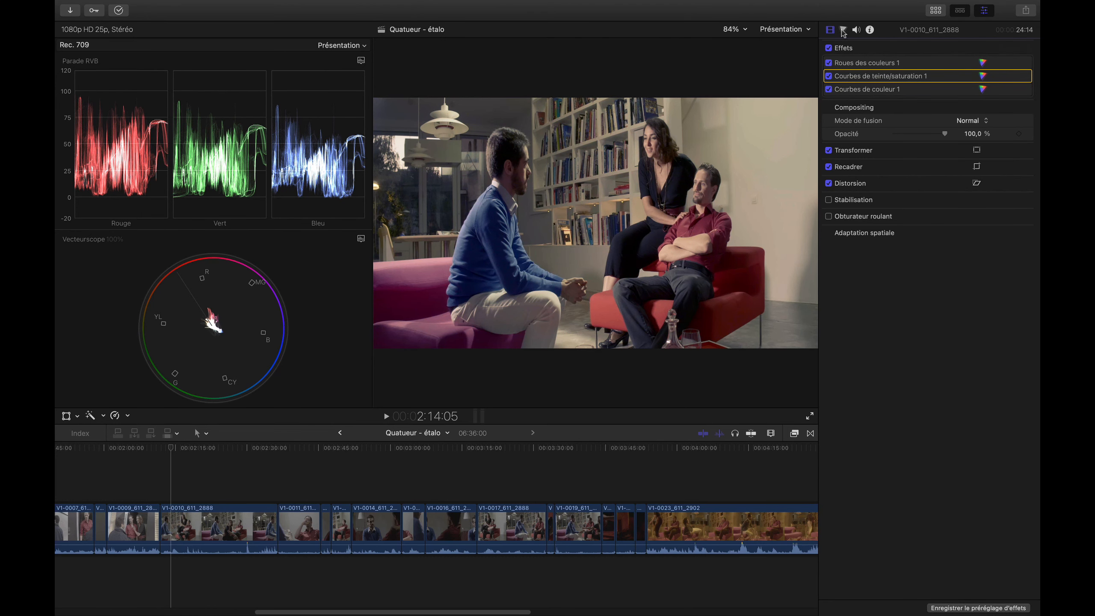
double_click(840, 77)
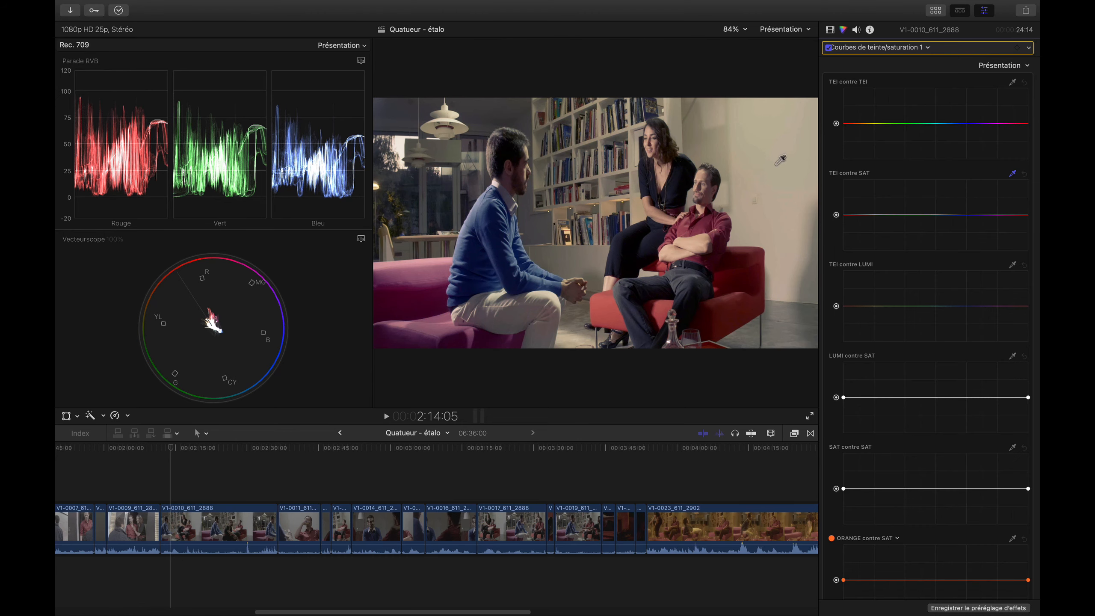
- Try lowering and raising the red-shirted man's sampled skin hue on the TEI contre TEI curve, and reset the curve
left_click(1013, 82)
left_click(704, 173)
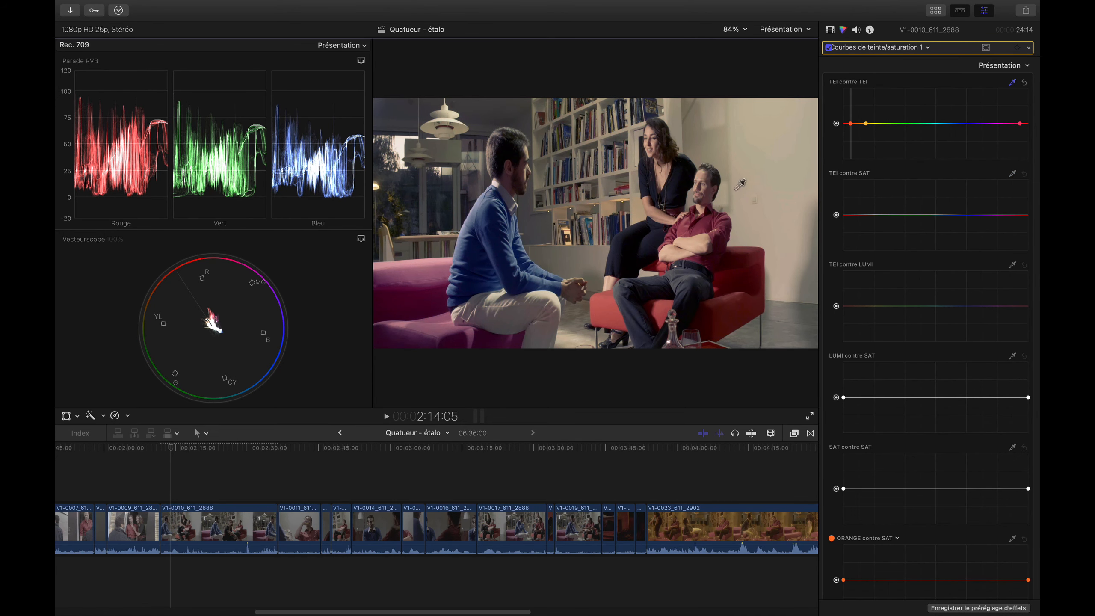
mouse_move(853, 127)
left_mouse_down()
mouse_move(853, 105)
mouse_move(853, 138)
left_mouse_up()
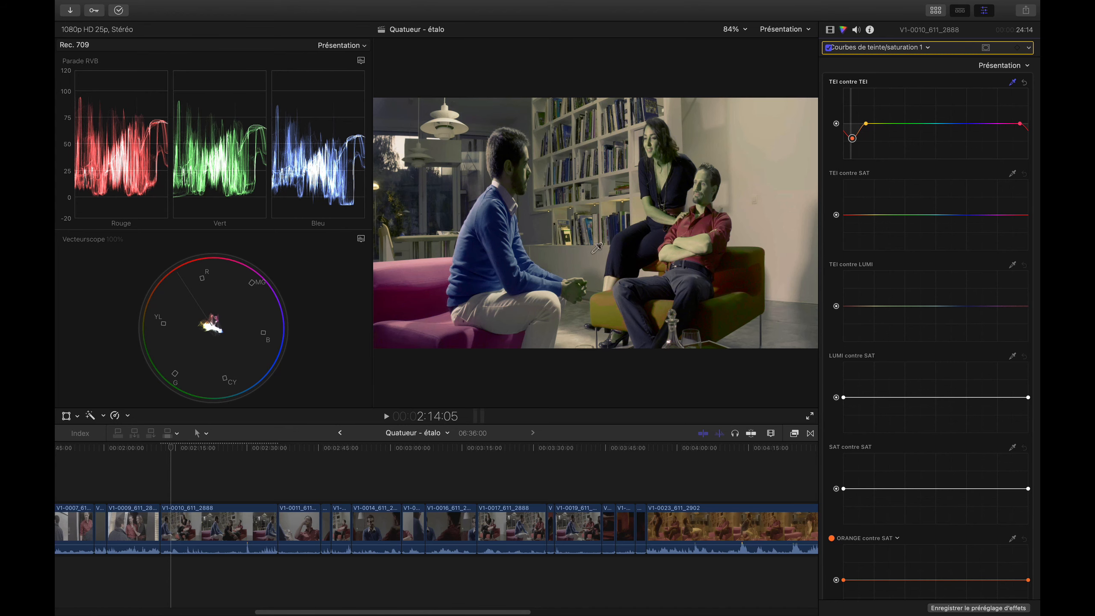
left_click_drag(858, 135, 858, 117)
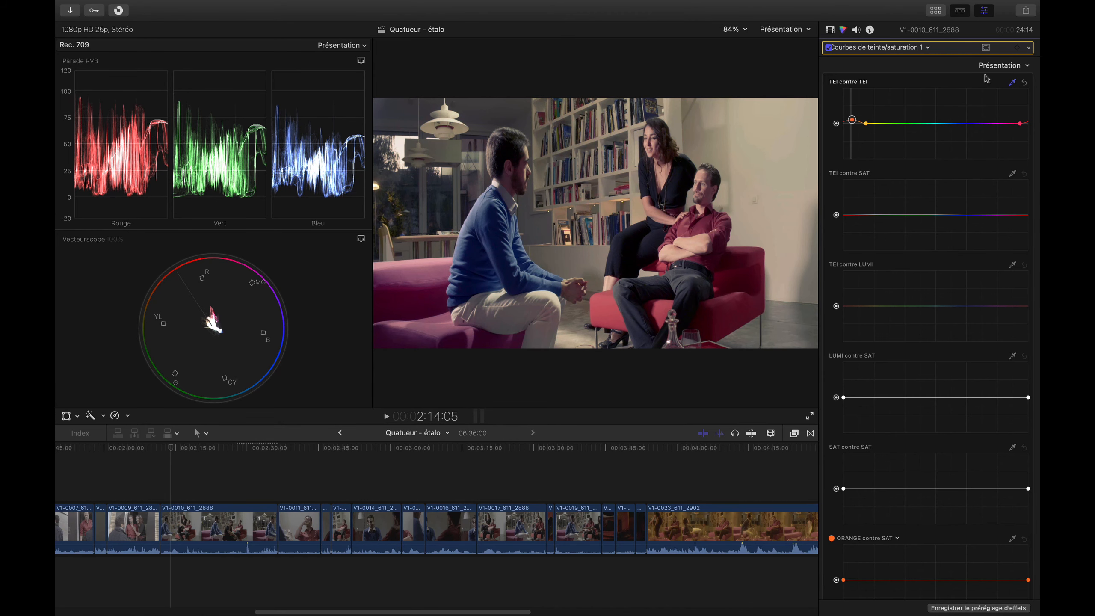
left_click(1025, 83)
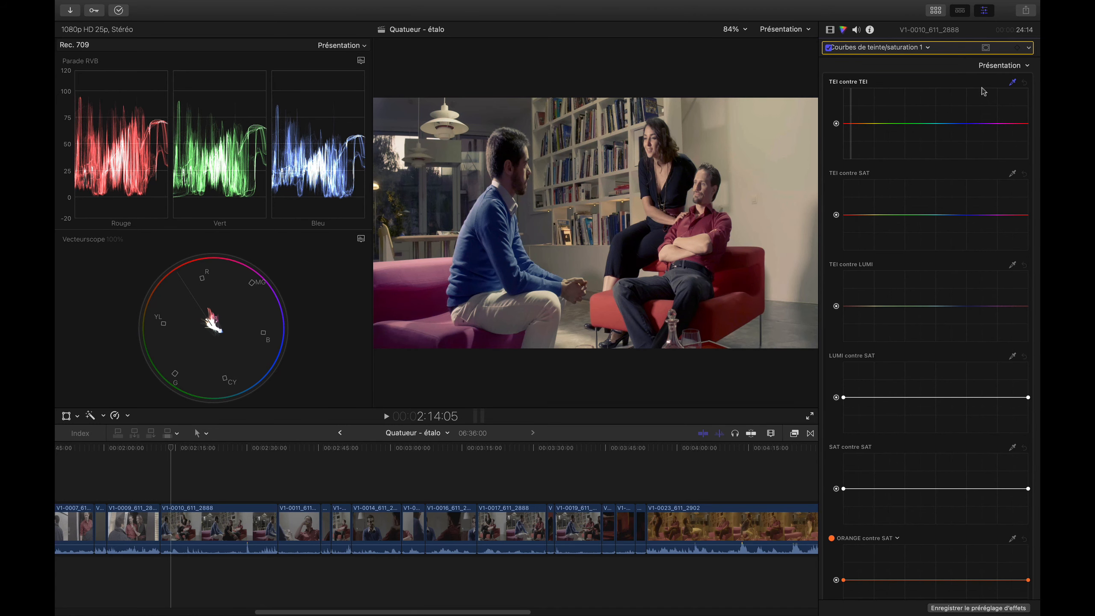
- Sample the red-shirted man's face on the TEI contre TEI curve and nudge its skin-tone point very slightly upward
left_click(1013, 83)
left_click(714, 171)
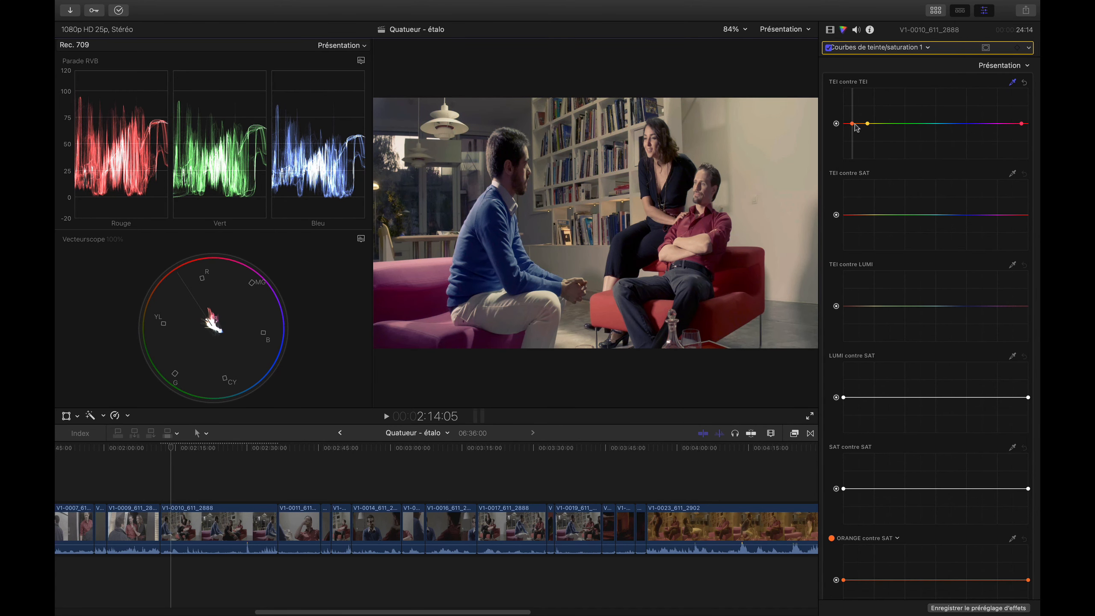
left_click_drag(855, 124, 857, 125)
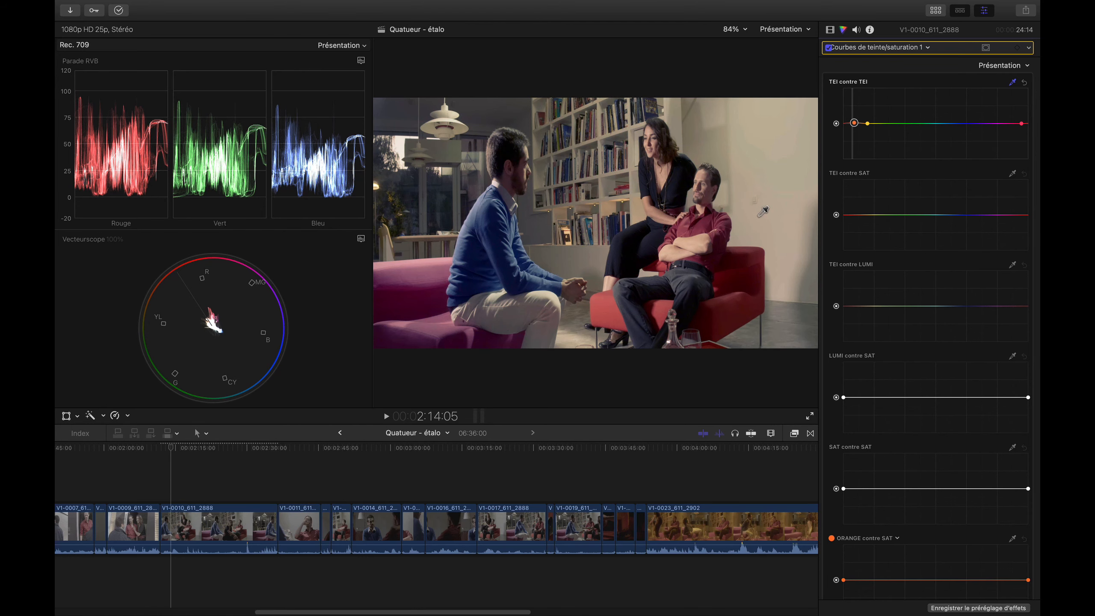
- Try slightly boosting the sampled skin saturation on the TEI contre SAT curve, compare the shot with the correction off, and reset the curve
left_click(1014, 174)
left_click(698, 176)
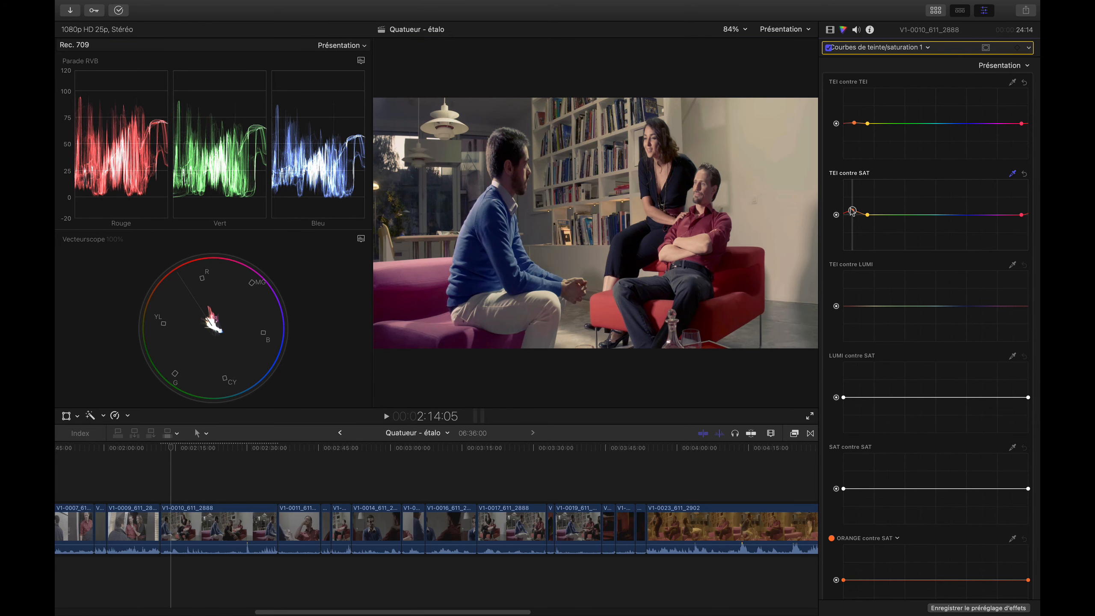
left_click(829, 48)
left_click(829, 48)
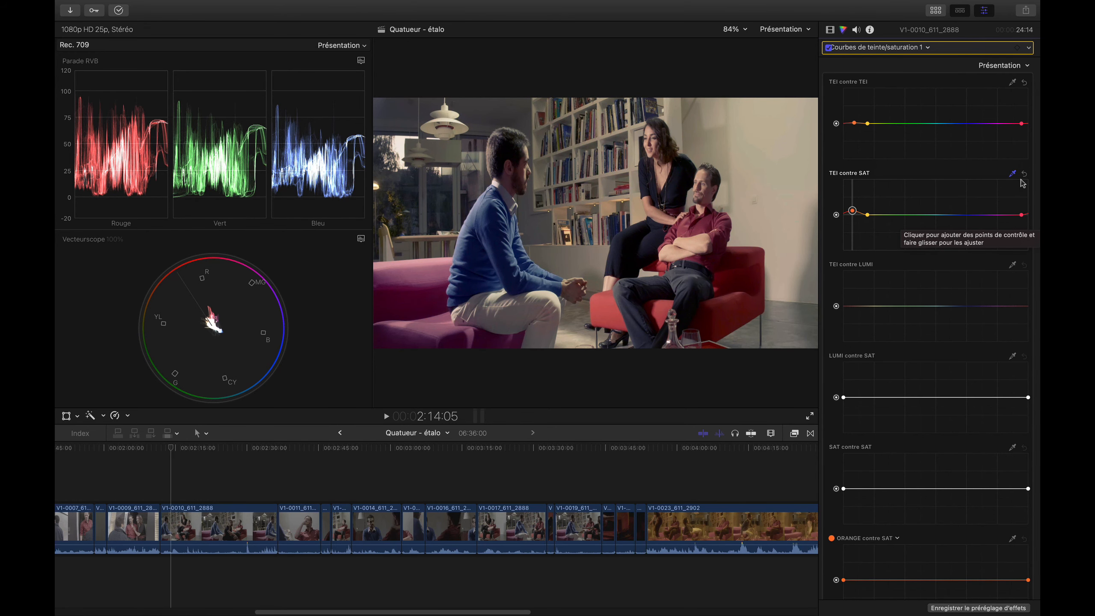
scroll(876, 271, "down", 2)
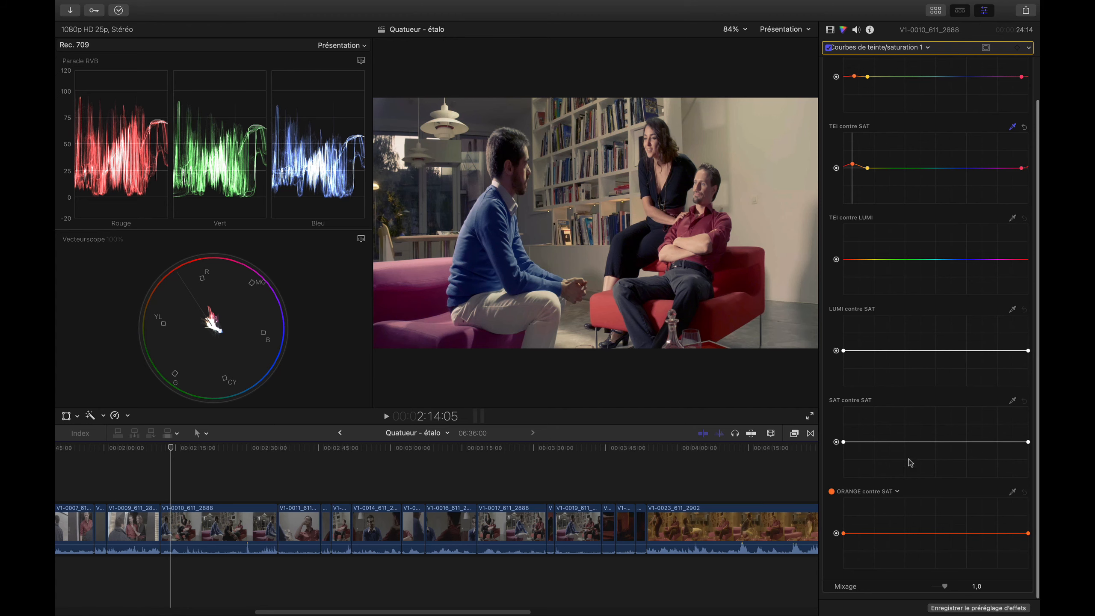
left_click(1025, 127)
- Sample the red-shirted man's face on the ORANGE contre SAT curve and raise the curve at the sampled luminance to boost skin saturation
scroll(1020, 99, "up", 1)
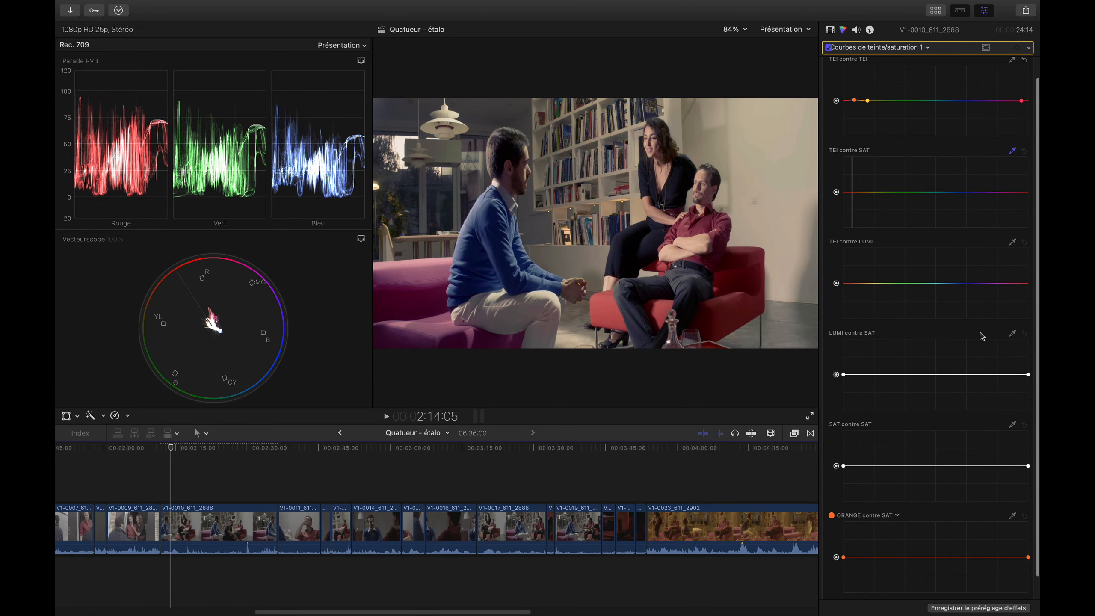
scroll(910, 276, "down", 1)
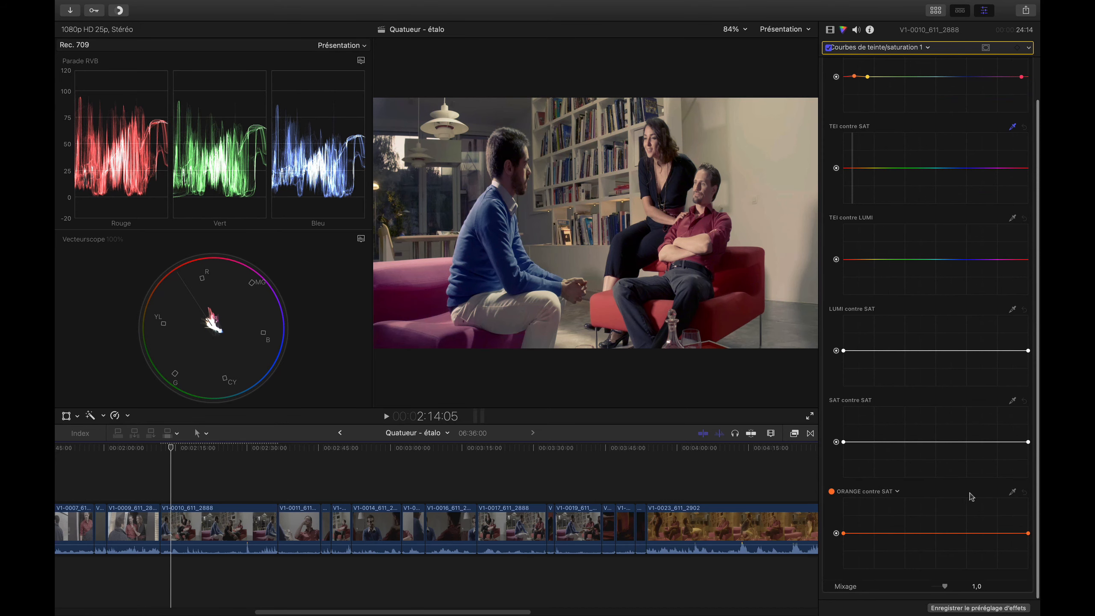
left_click(1014, 493)
left_click(704, 174)
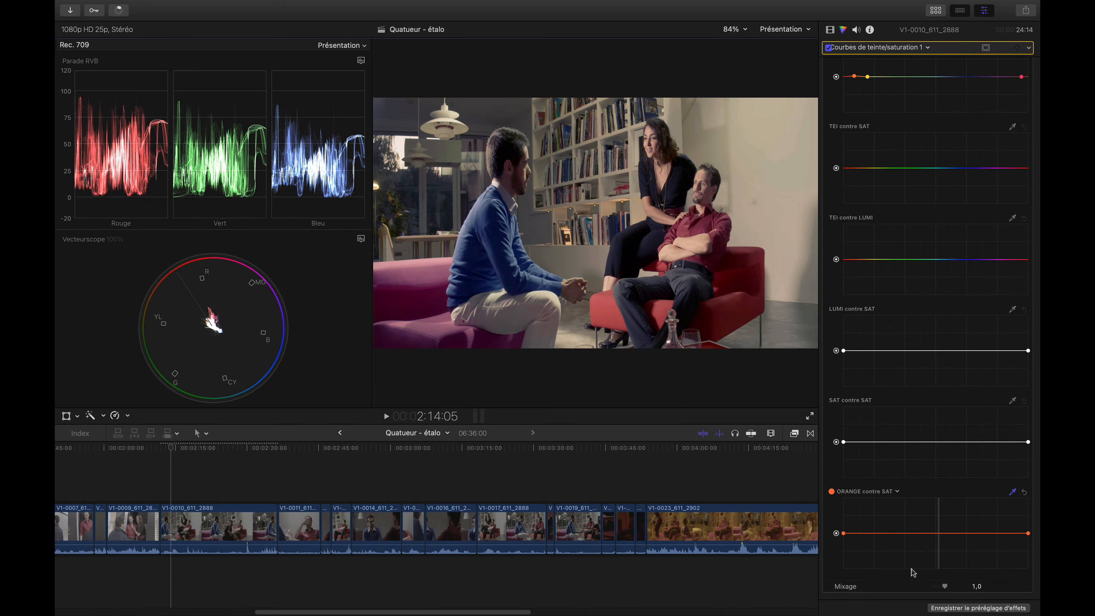
left_click_drag(942, 537, 943, 518)
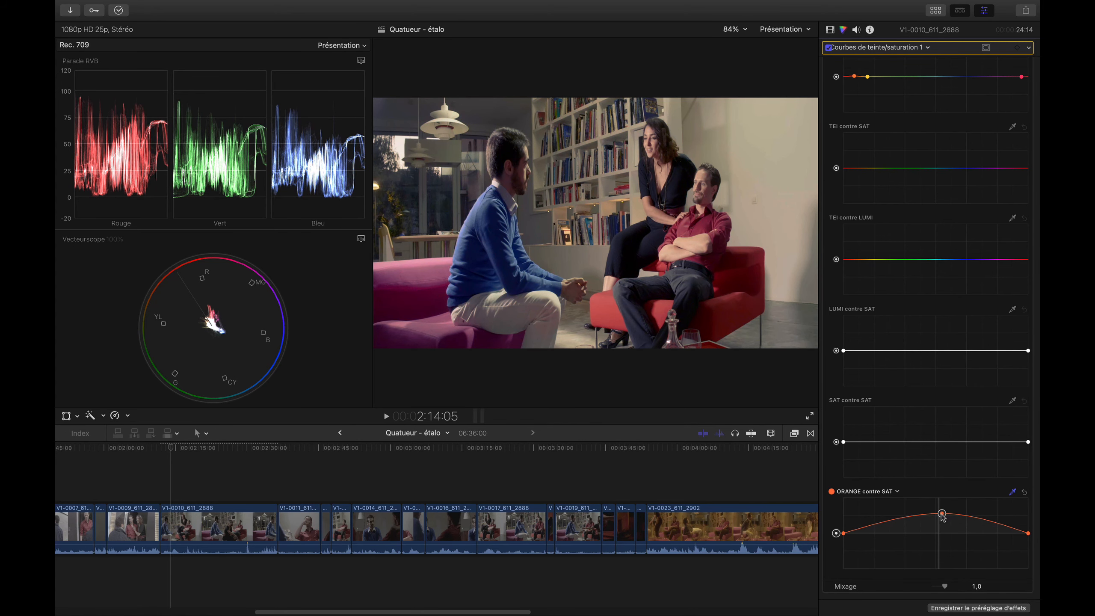
- Compare the shot with the hue/saturation correction off and on, and check the ORANGE contre SAT target colour and the other curves
left_click(829, 48)
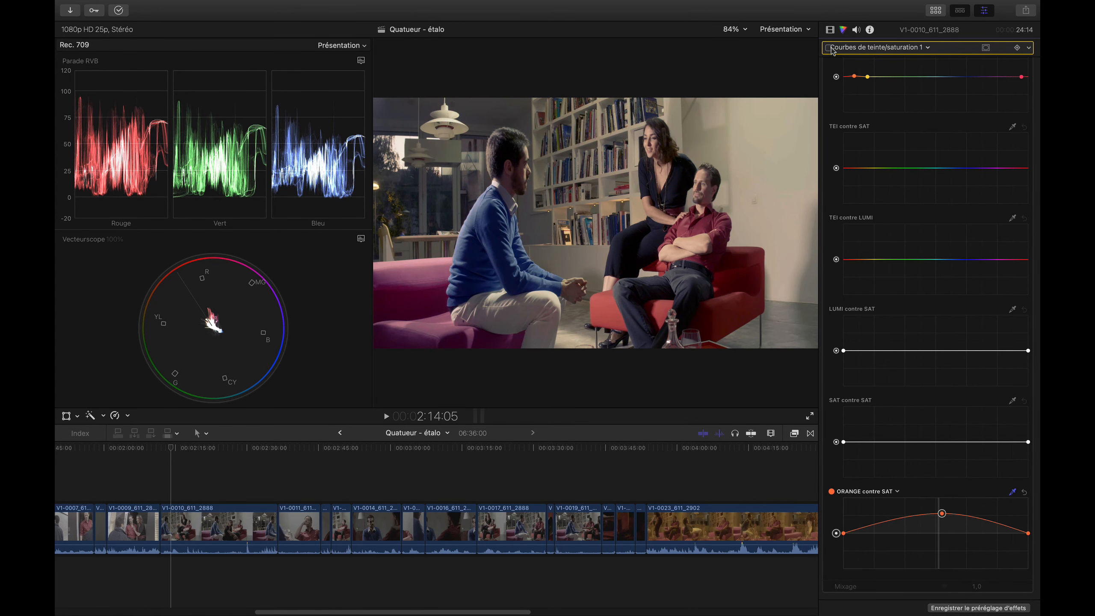
left_click(829, 48)
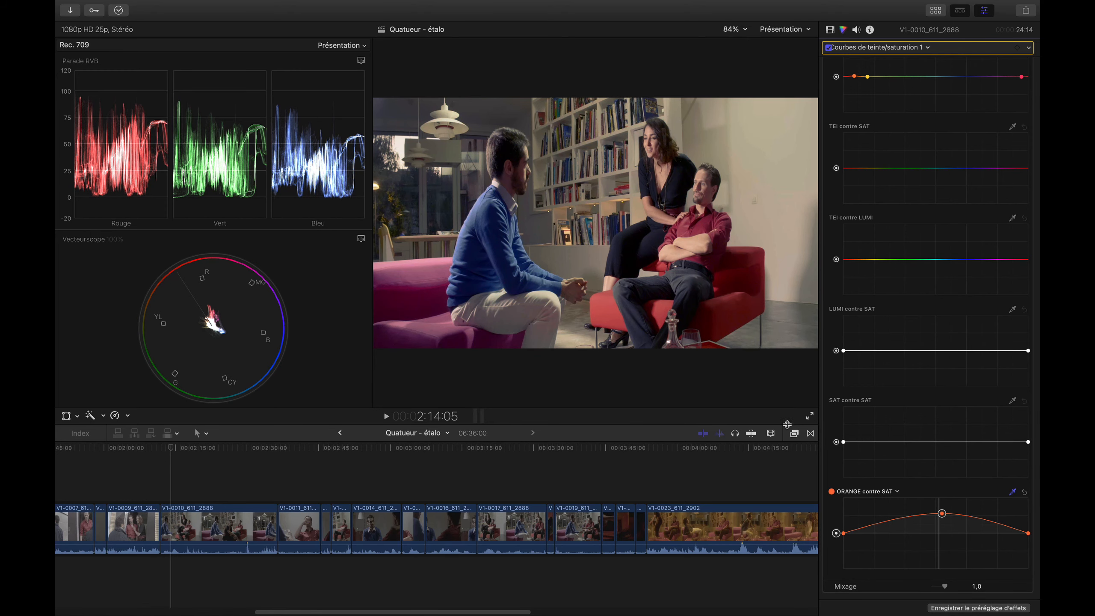
left_click(897, 492)
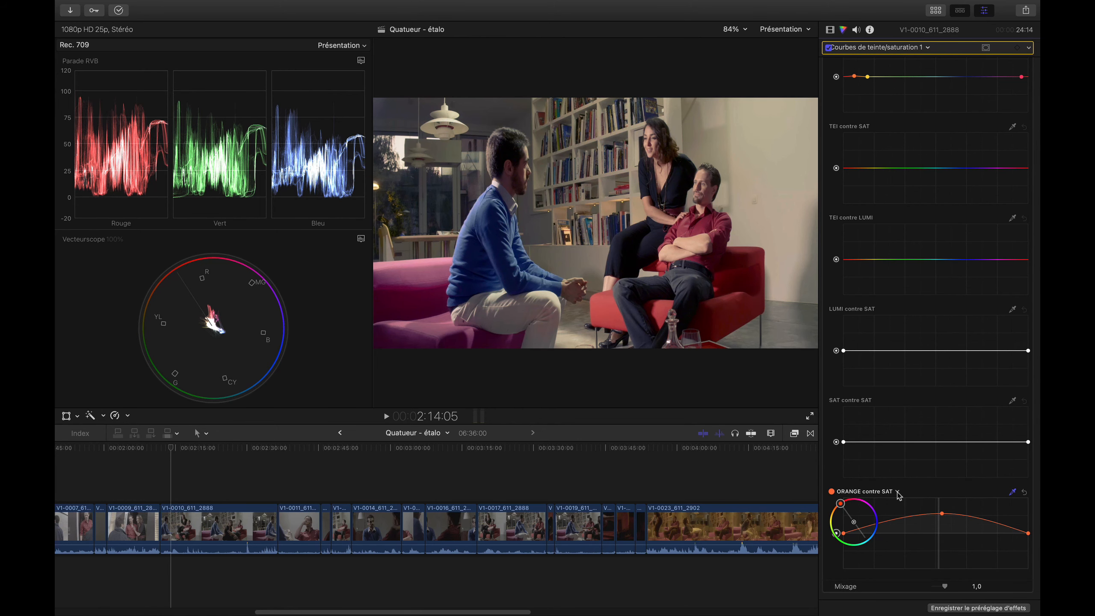
left_click(898, 492)
scroll(880, 493, "up", 3)
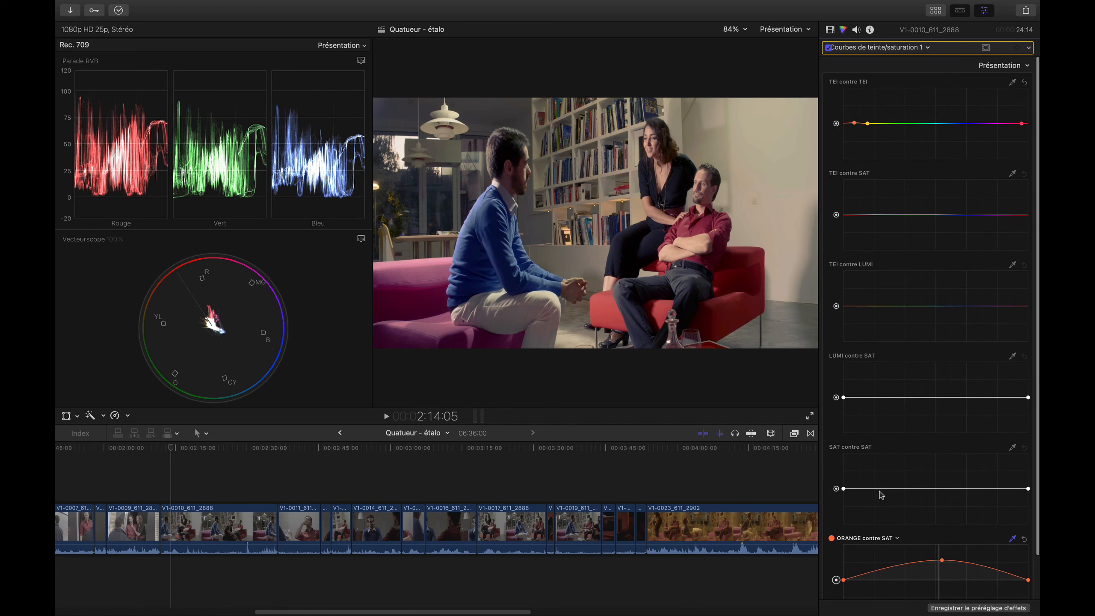
scroll(880, 493, "down", 3)
scroll(852, 497, "up", 2)
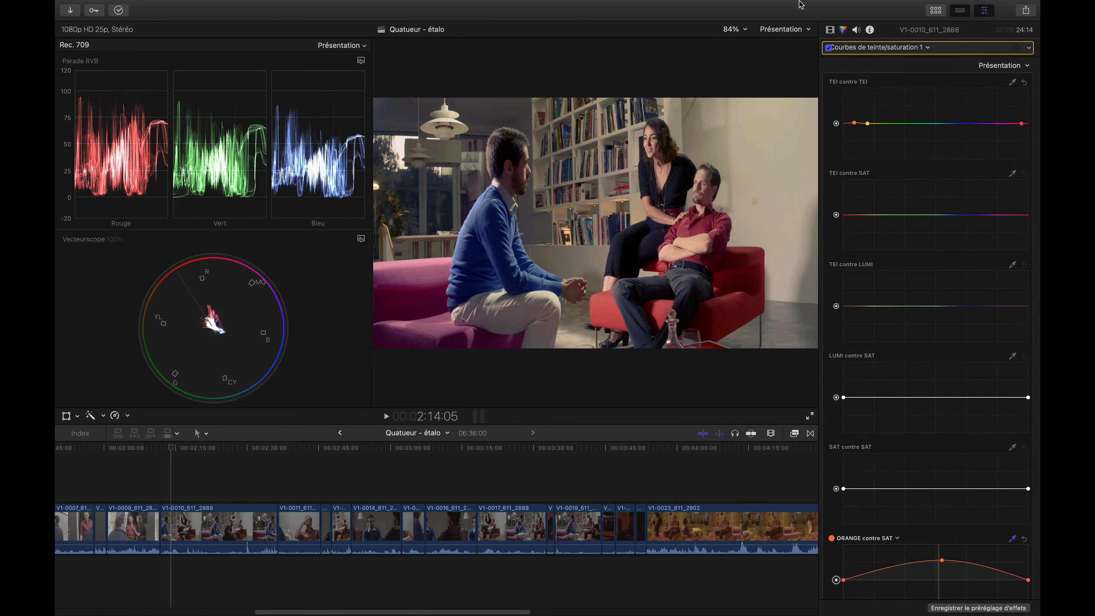
- List the effects on V1-0010_611_2888, disable the three colour corrections, and re-enable them one by one to compare each contribution
left_click(830, 30)
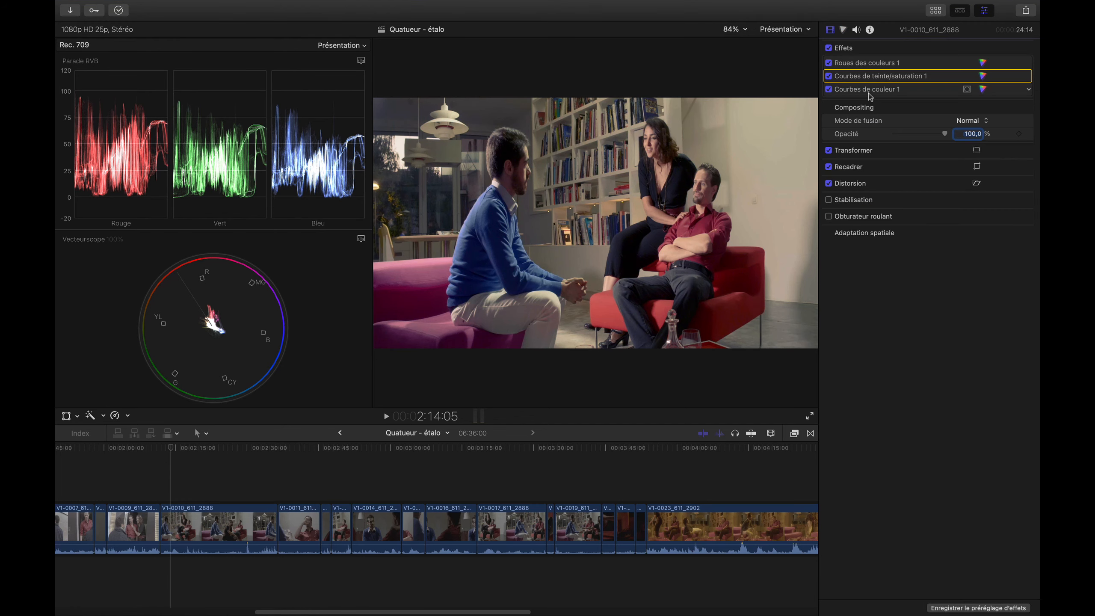
left_click(829, 64)
left_click(829, 76)
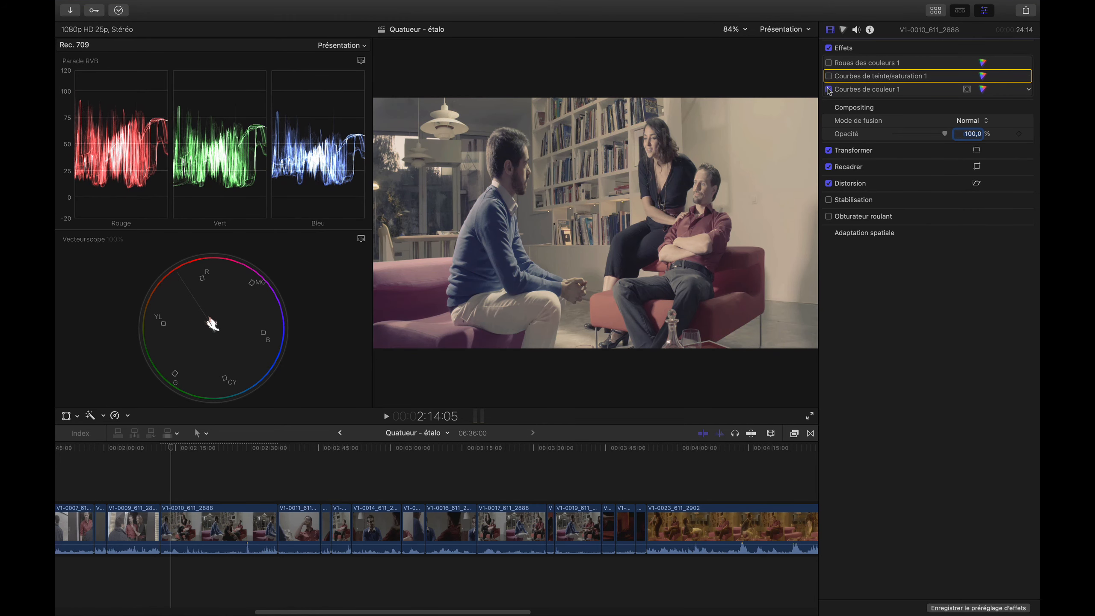
left_click(830, 89)
left_click(830, 64)
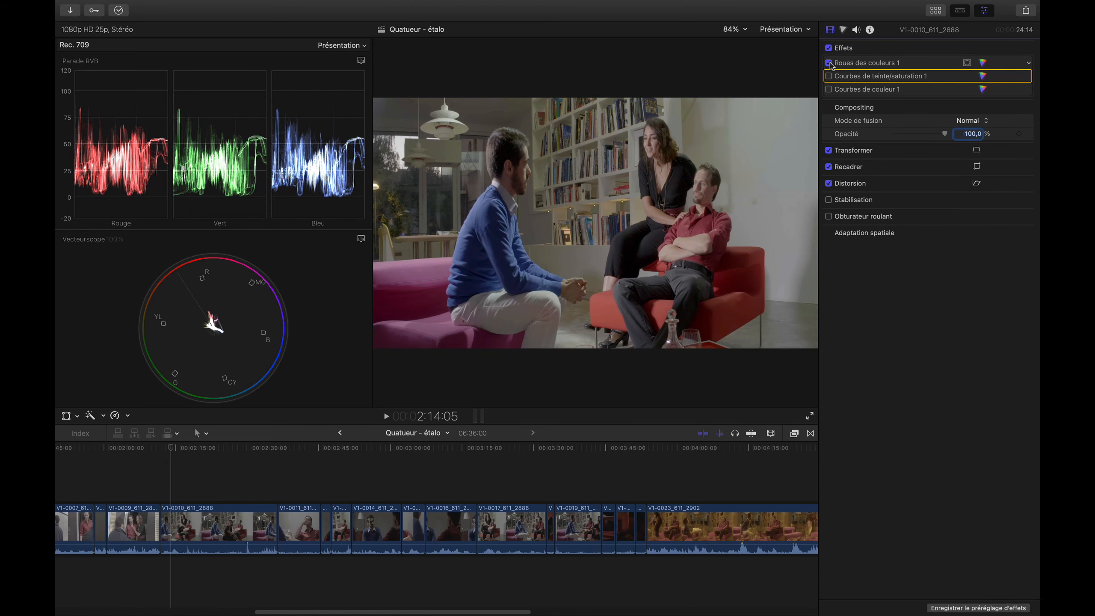
left_click(829, 90)
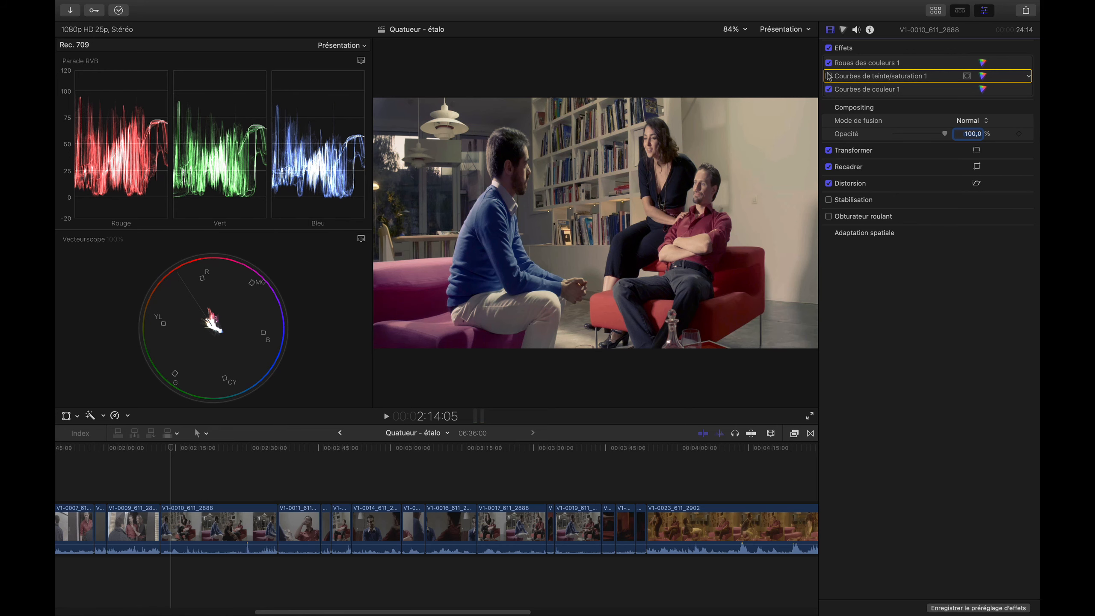
left_click(829, 77)
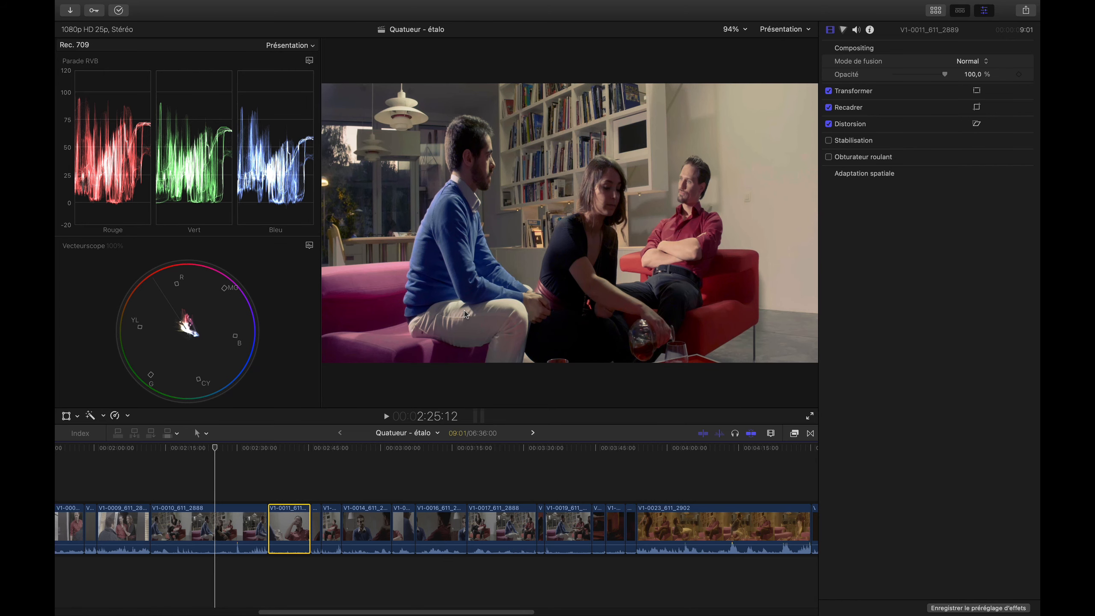
- Skim the dialogue clips after V1-0010_611_2888 to find other shots with the same framing
left_click_drag(280, 449, 370, 440)
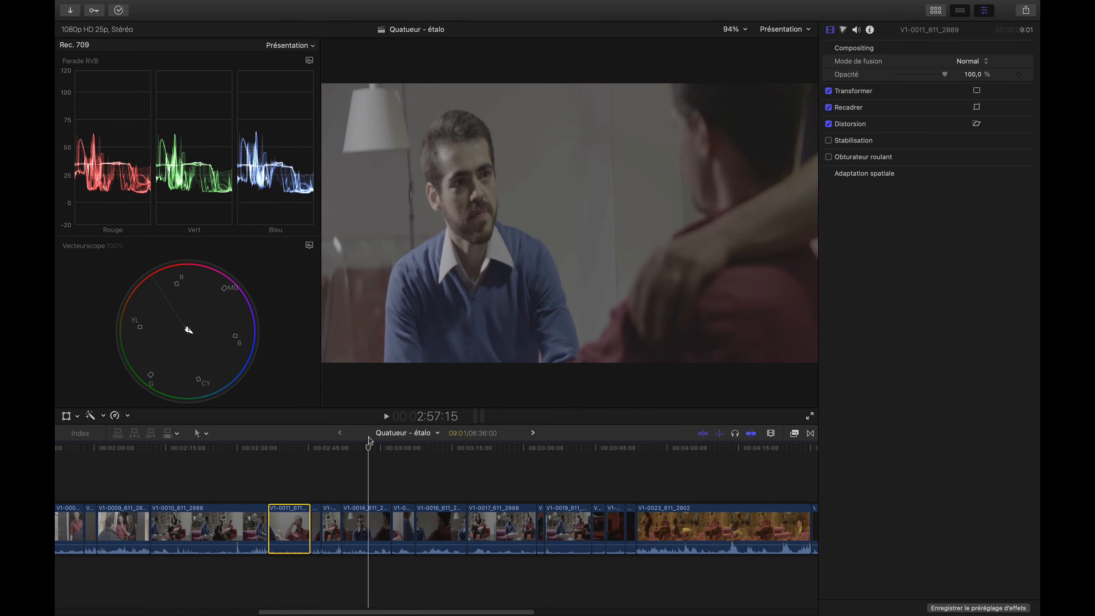
left_click_drag(369, 440, 473, 441)
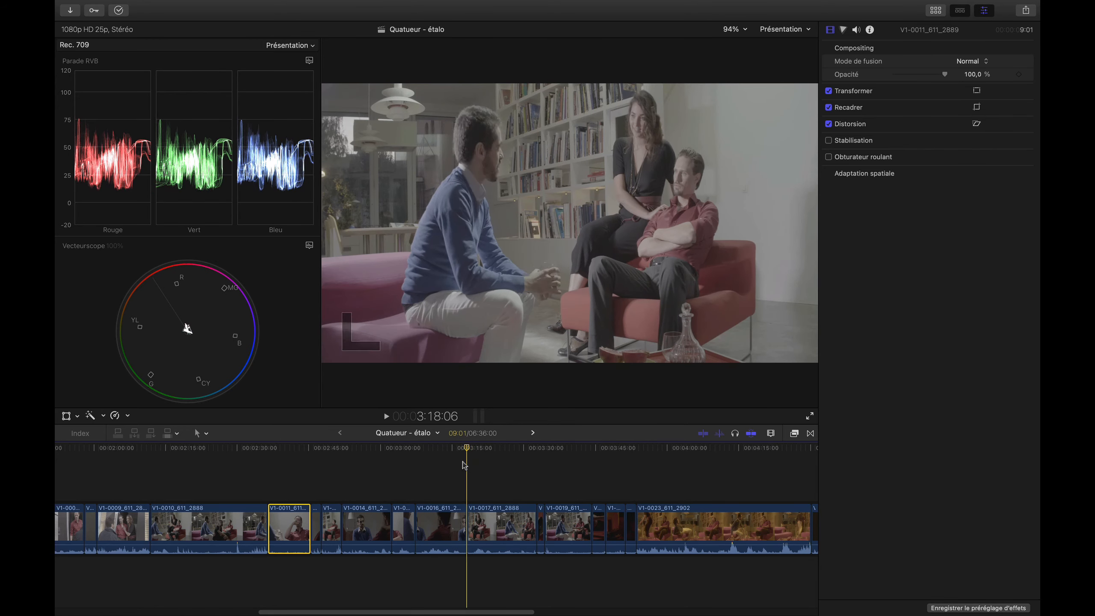
left_click_drag(469, 451, 250, 451)
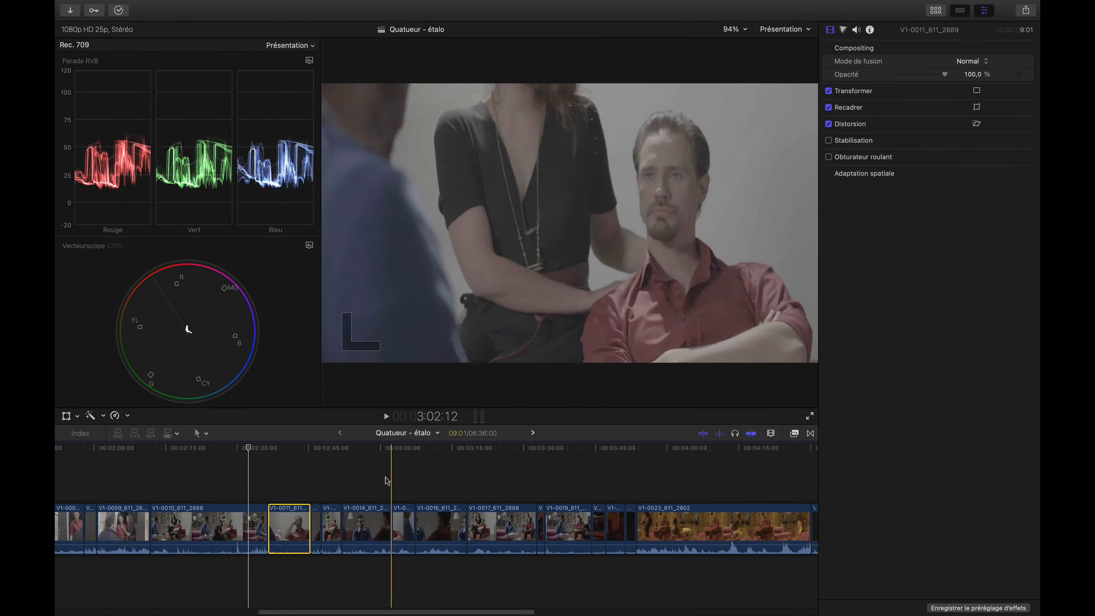
- Copy the attributes of V1-0010_611_2888, paste its three colour effects onto V1-0017_611_2888, and check the graded clip
left_click(202, 518)
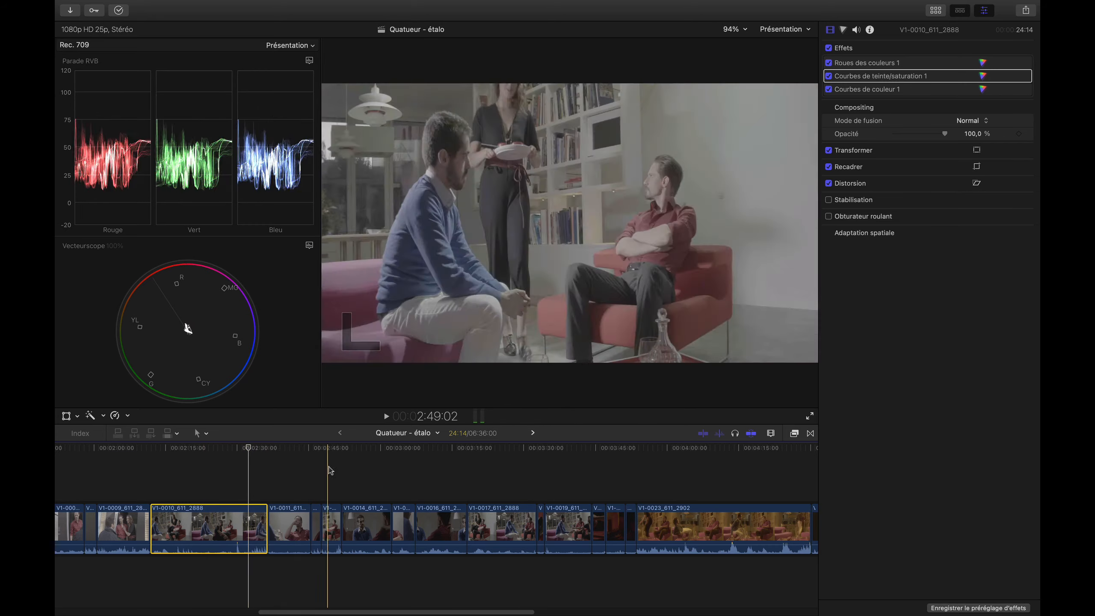
left_click_drag(288, 453, 498, 456)
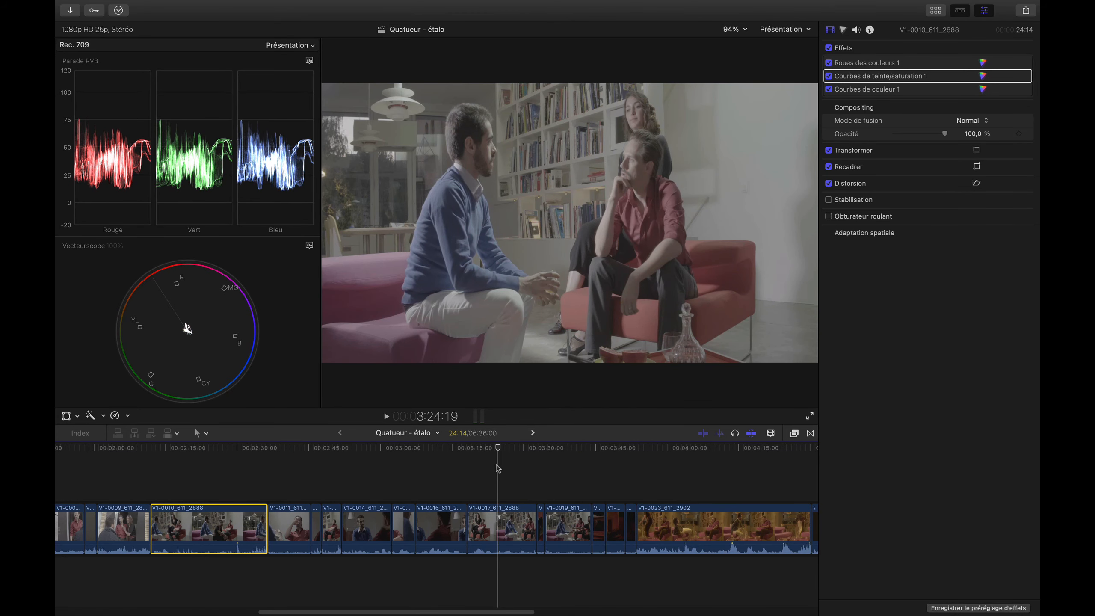
left_click(498, 512)
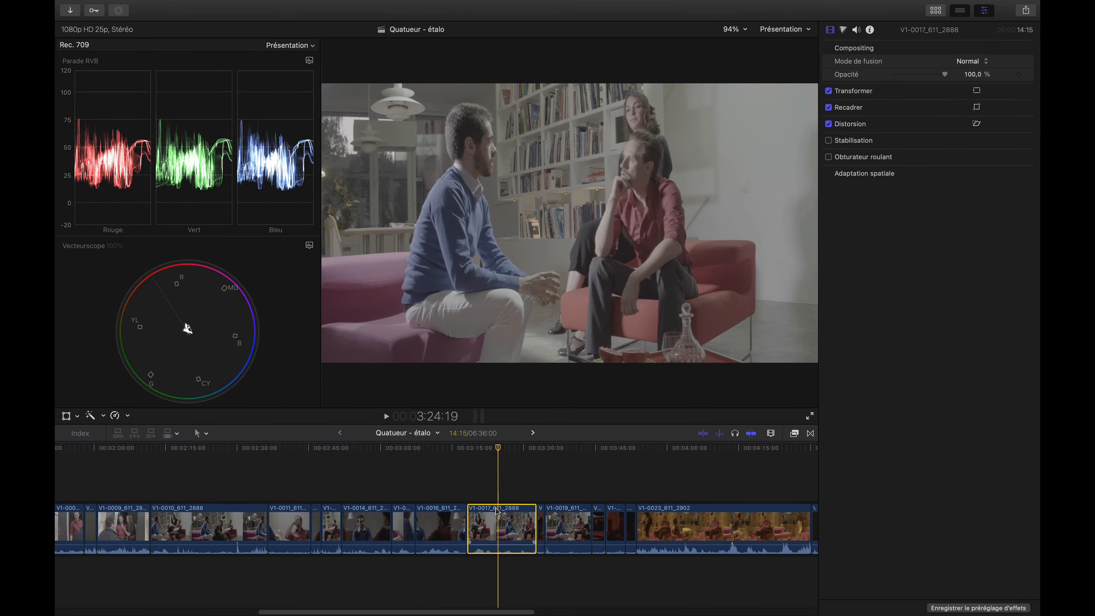
key("shift+super+v")
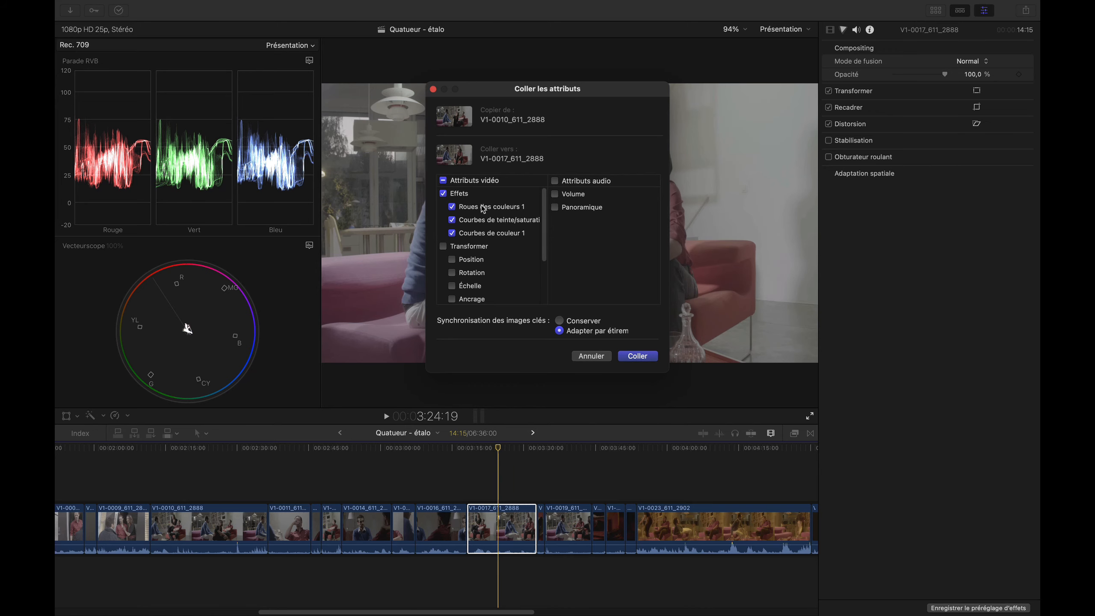
left_click(639, 356)
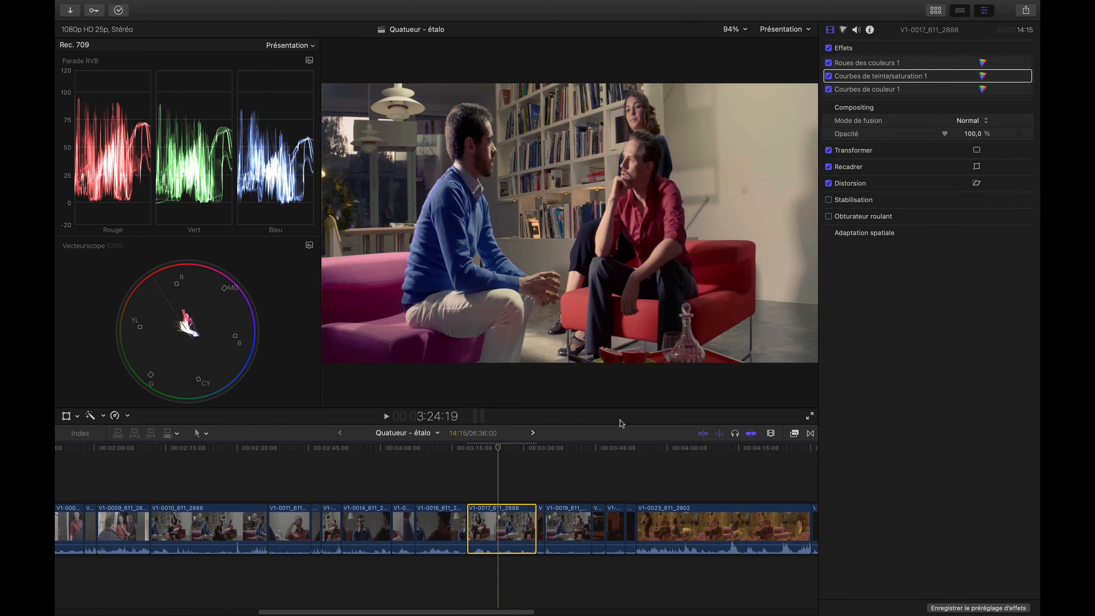
left_click_drag(529, 449, 480, 456)
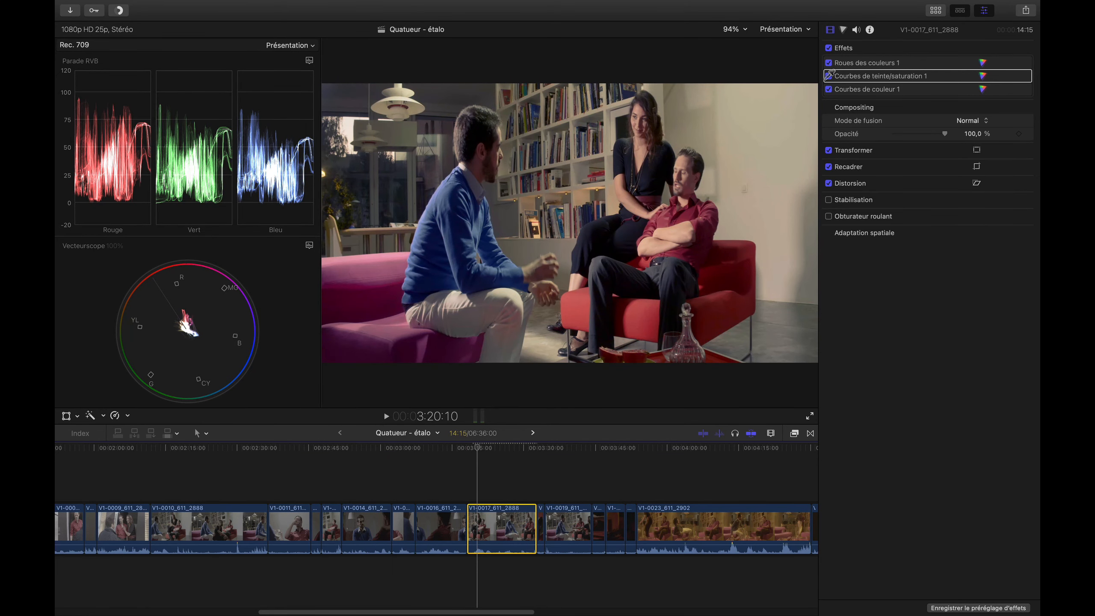
- Add the custom Calque d'effets title above the timeline, covering the clips from V1-0011 to V1-0016, and select it
left_click(935, 24)
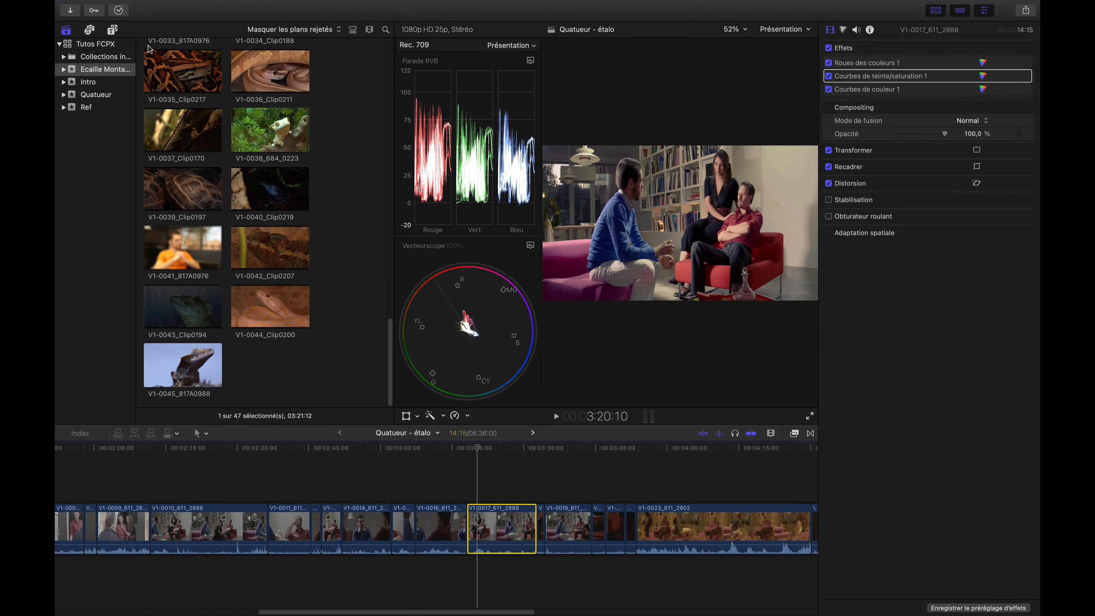
left_click(113, 31)
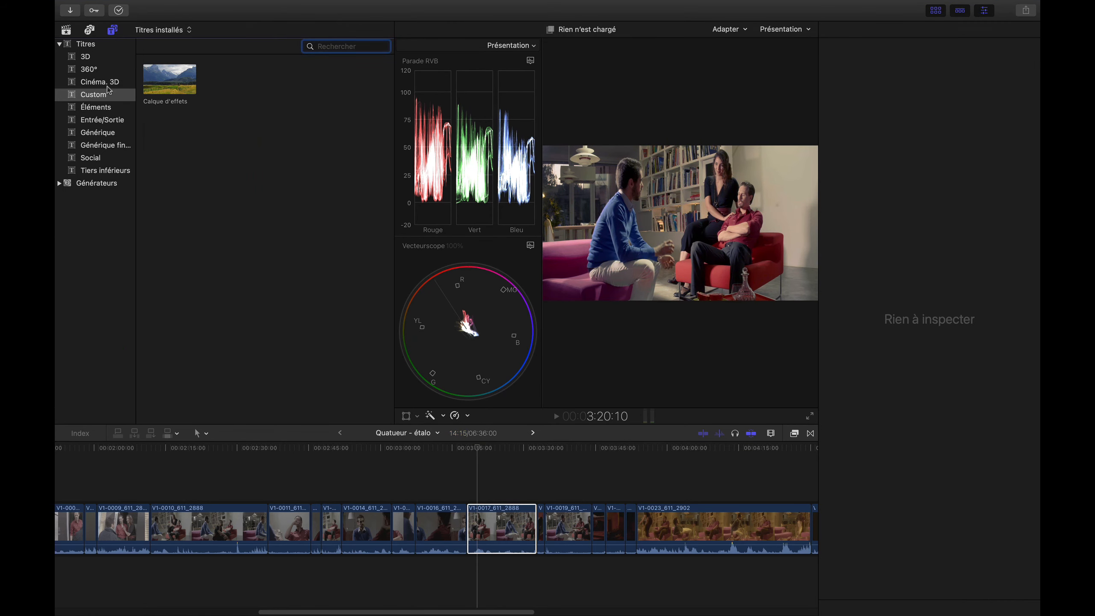
left_click(157, 93)
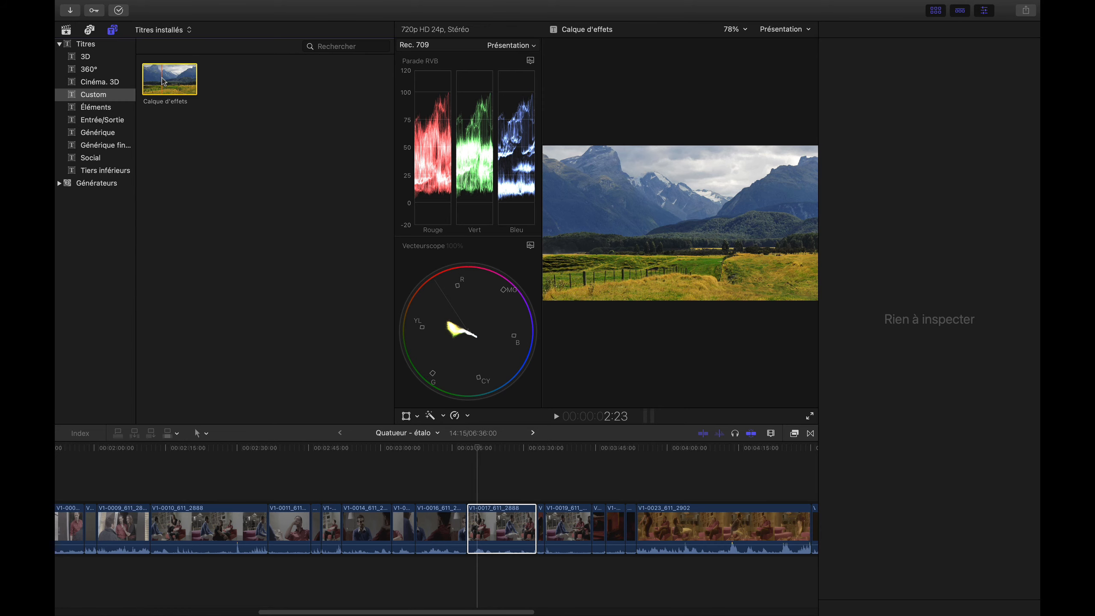
left_click_drag(162, 86, 464, 495)
key("super+7")
left_click(386, 495)
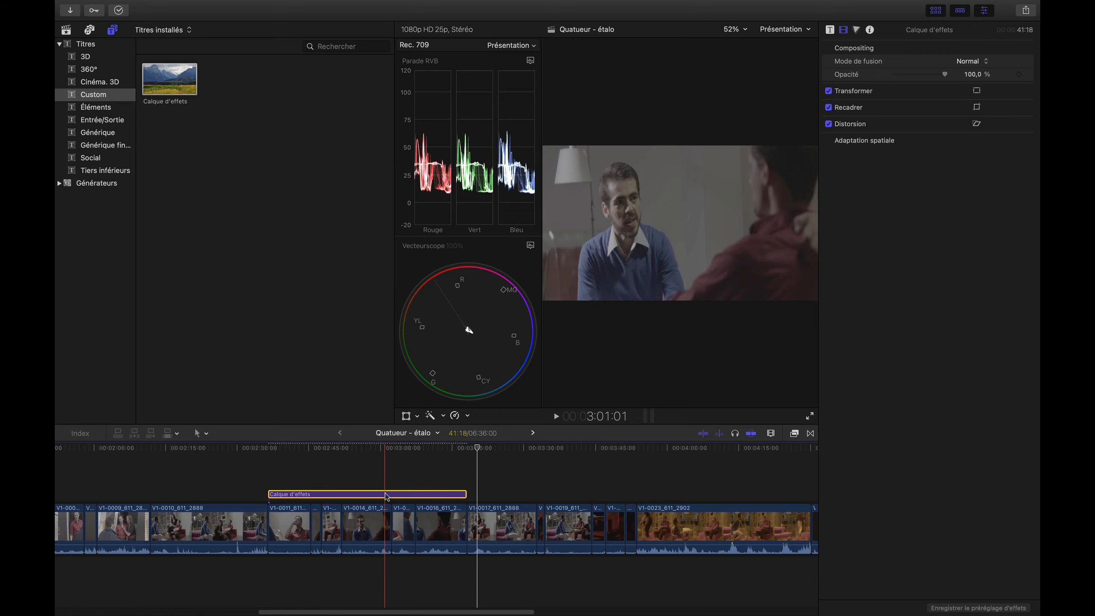
- Paste the three colour effects from V1-0010_611_2888 onto the Calque d'effets layer, hide the browser, and review the shots beneath it
key("super+shift+v")
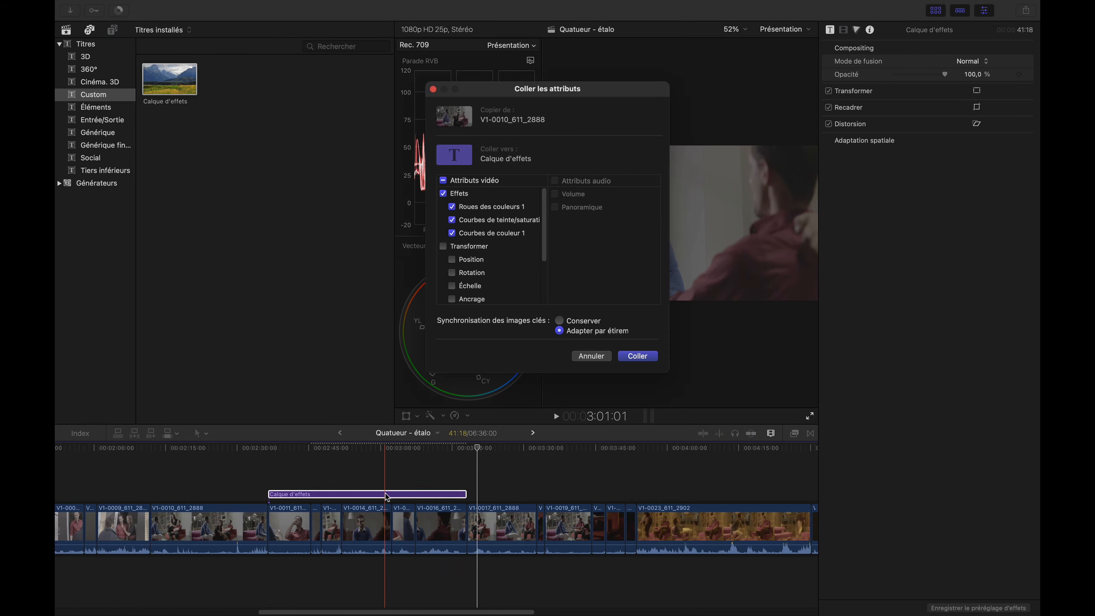
left_click(634, 357)
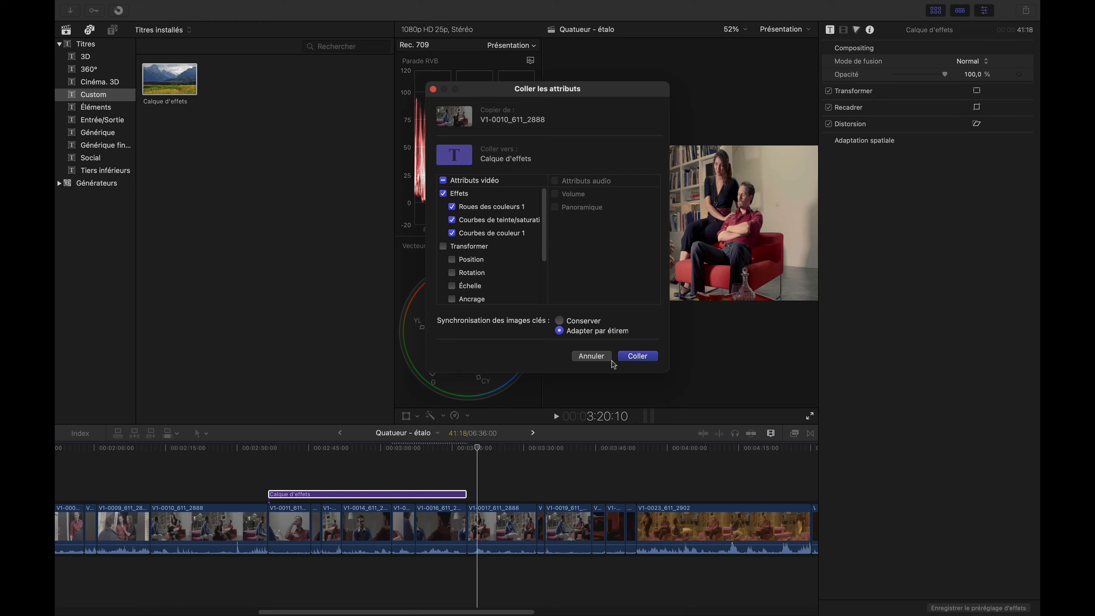
left_click(276, 447)
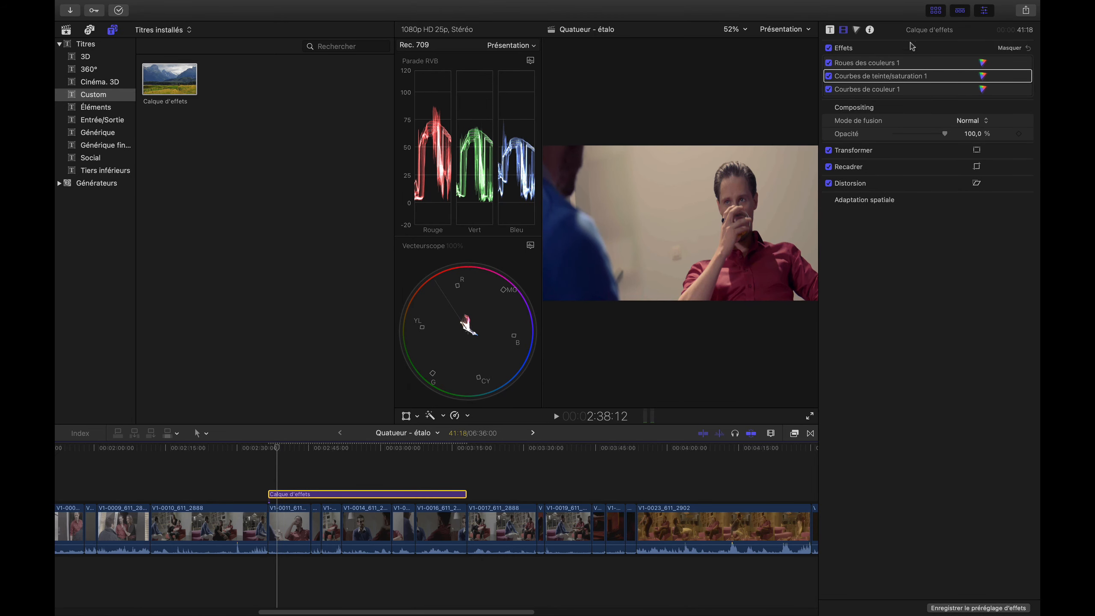
left_click(935, 11)
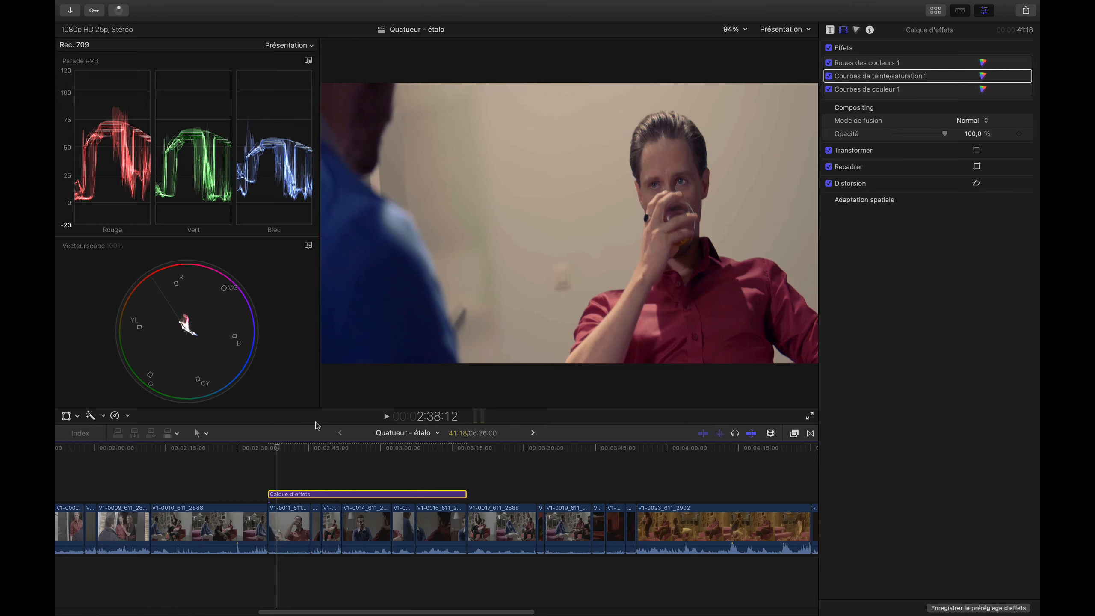
left_click_drag(278, 453, 310, 449)
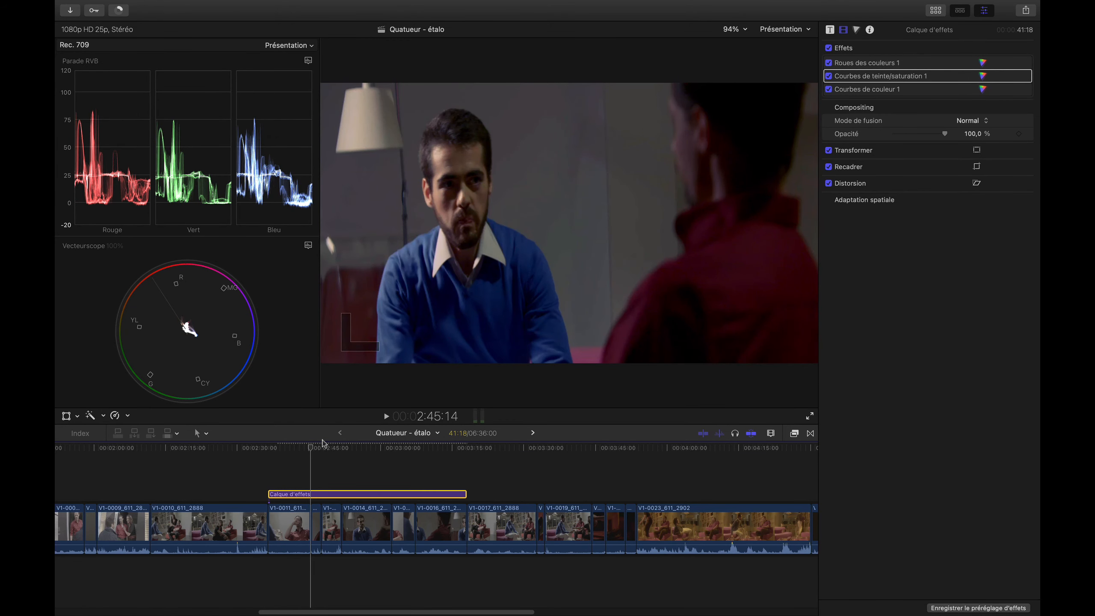
- Delete the Calque d'effets layer above the dialogue clips
left_click(320, 519)
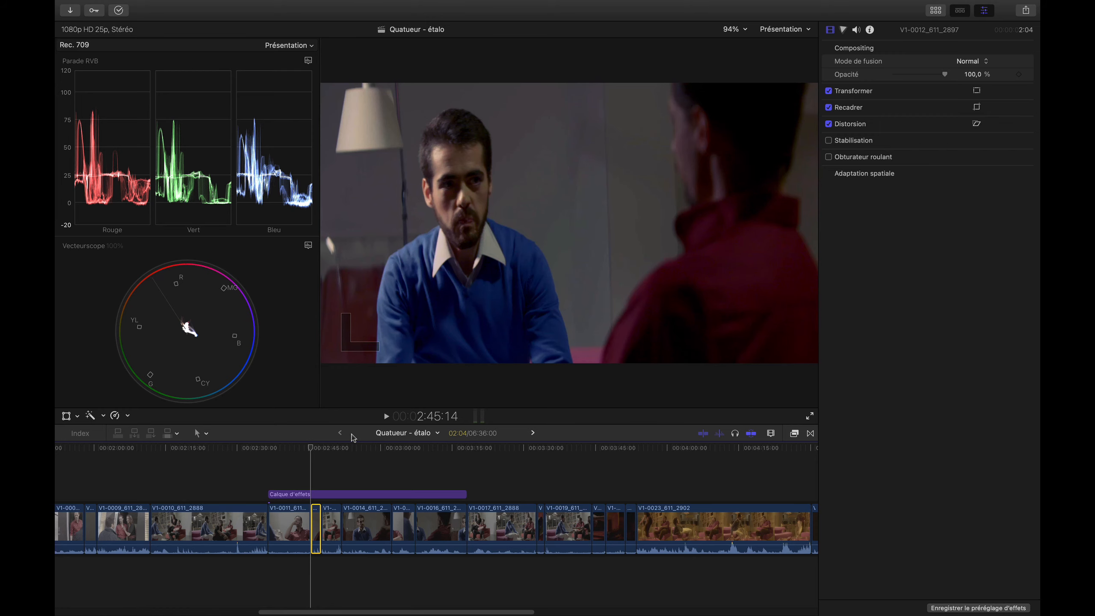
left_click(349, 494)
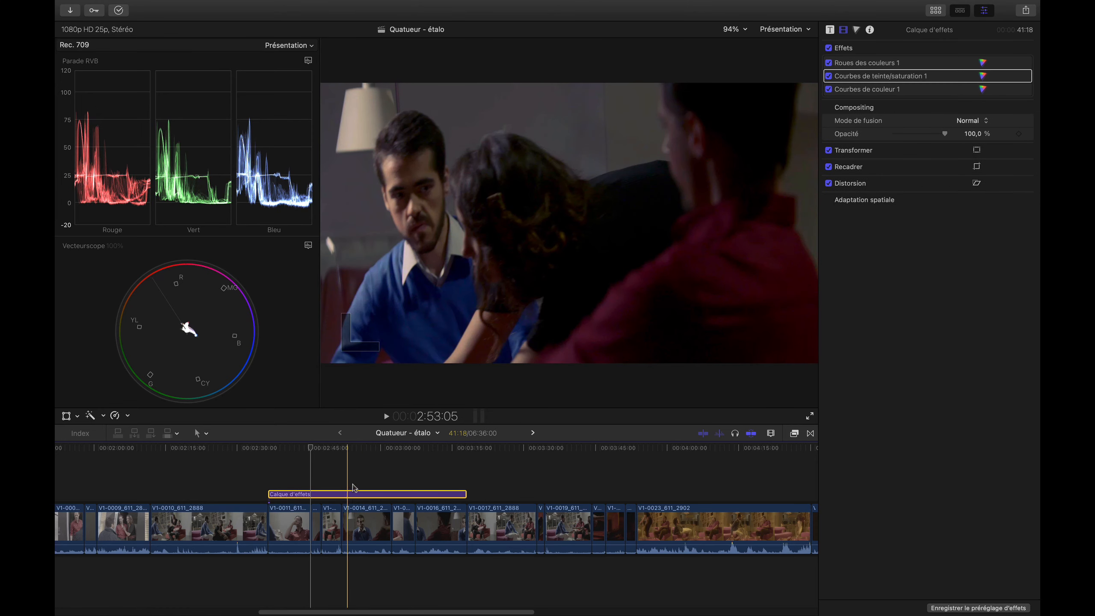
key("Delete")
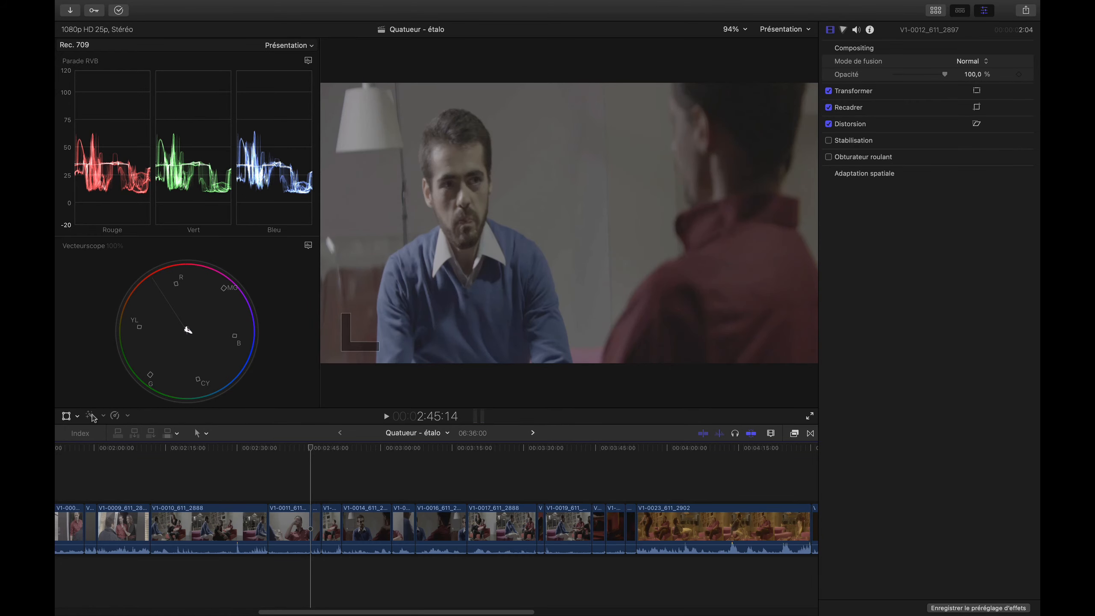
- Try the colour match (Correspondance des couleurs) on V1-0010_611_2888, and cancel it
left_click(331, 528)
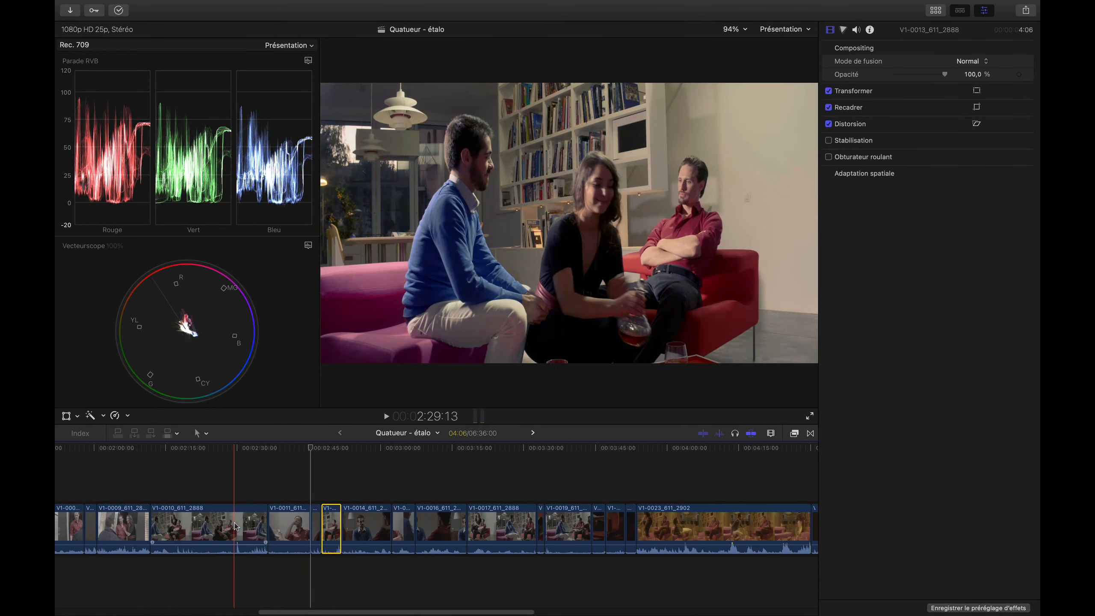
left_click(235, 526)
left_click(95, 417)
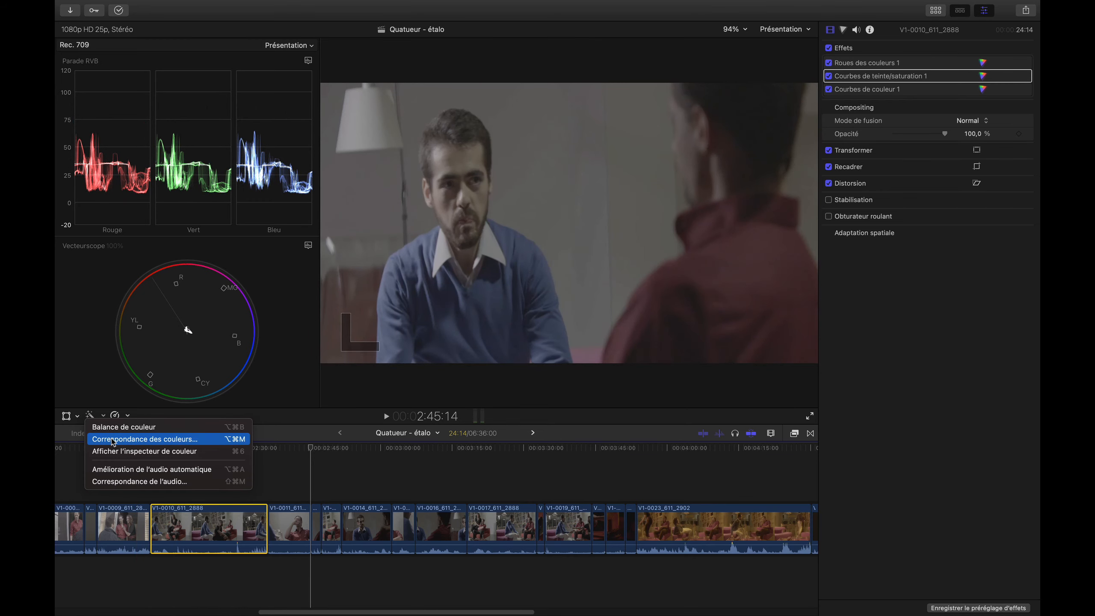
left_click(135, 439)
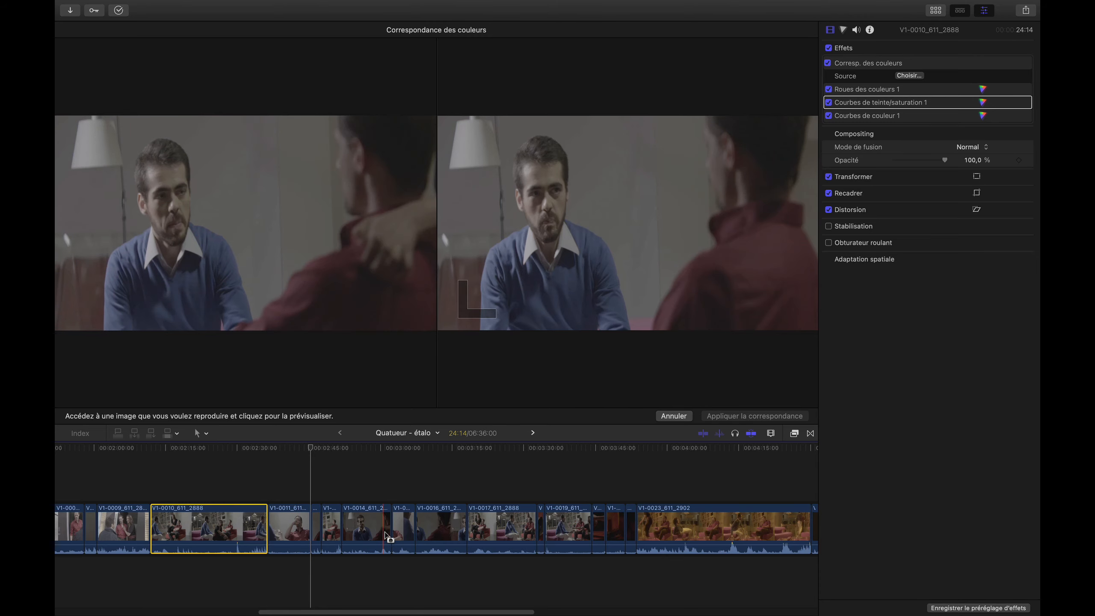
left_click(670, 422)
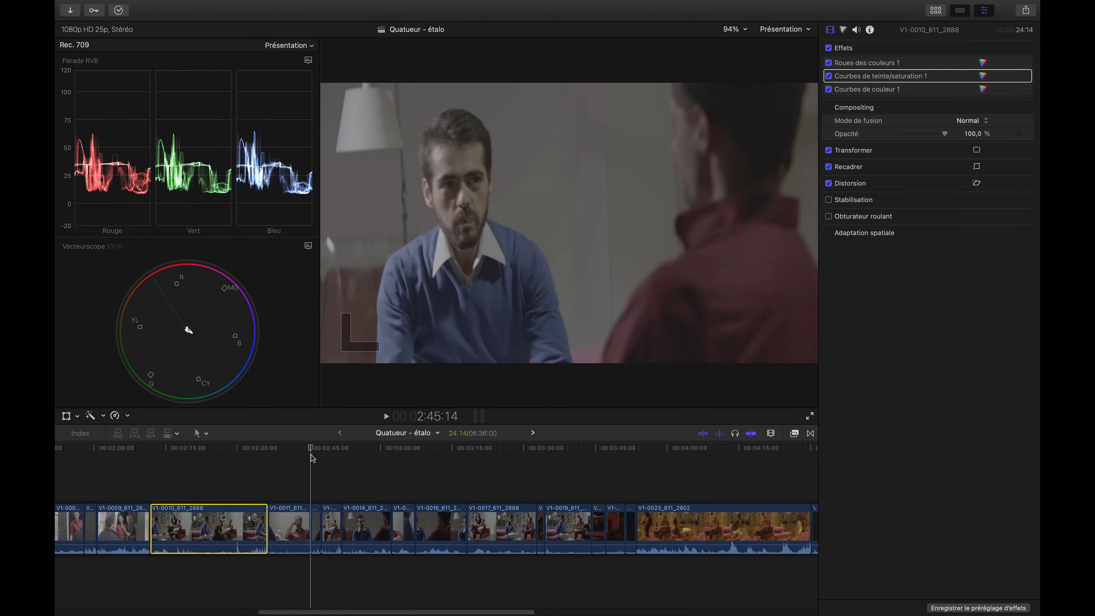
- Open the Ecaille Montante, étalo project and park the playhead on the bearded dragon clip V1-0029_B17A0989 at 1:56:15
left_click(295, 448)
left_click_drag(291, 449, 399, 449)
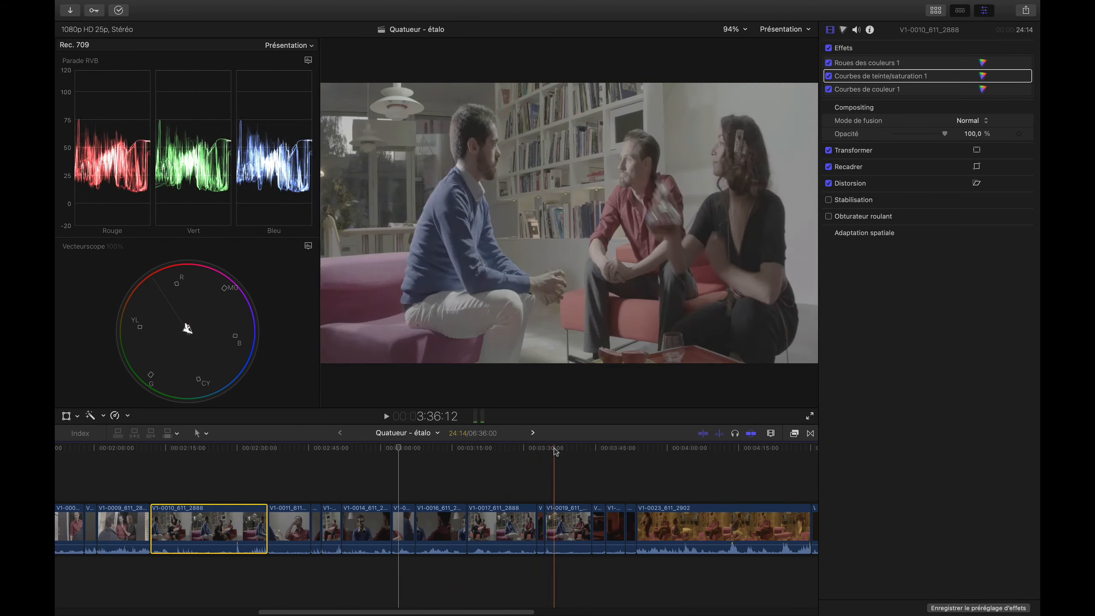
left_click(534, 433)
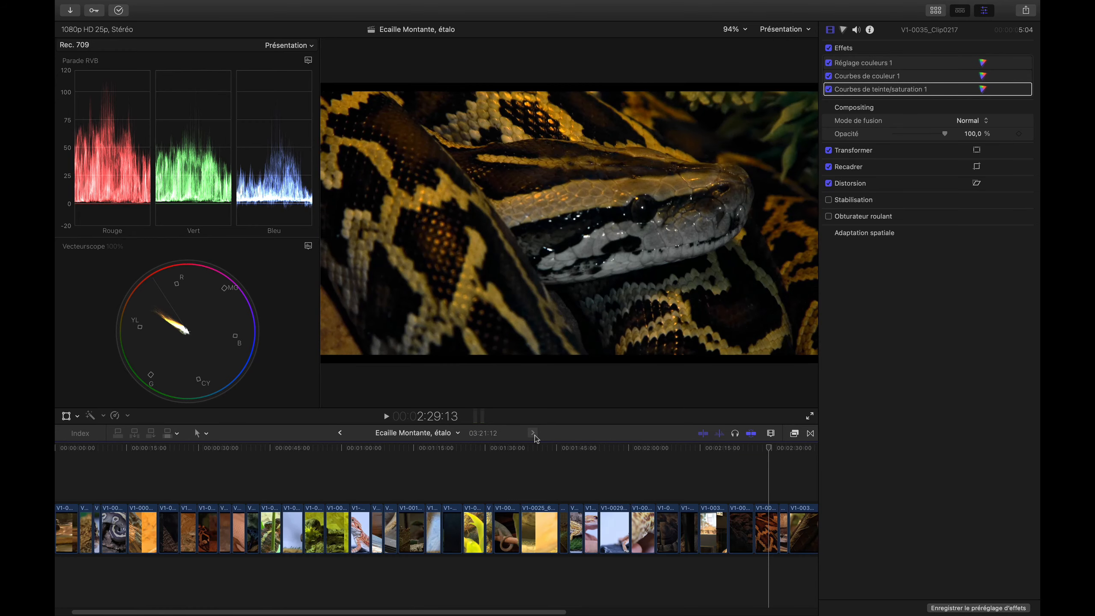
left_click_drag(544, 447, 607, 450)
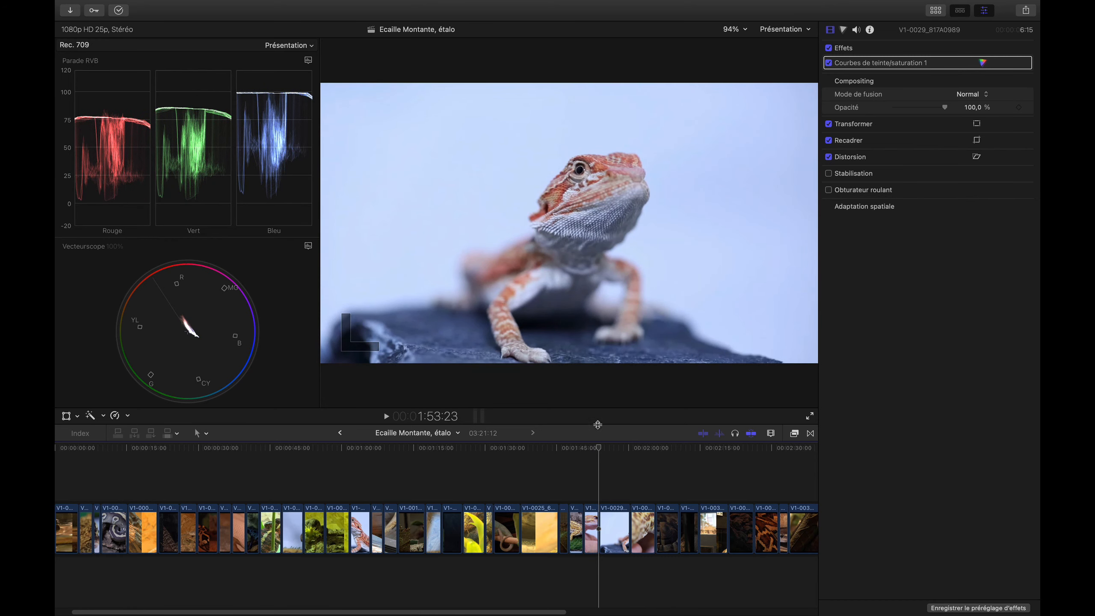
left_click(612, 445)
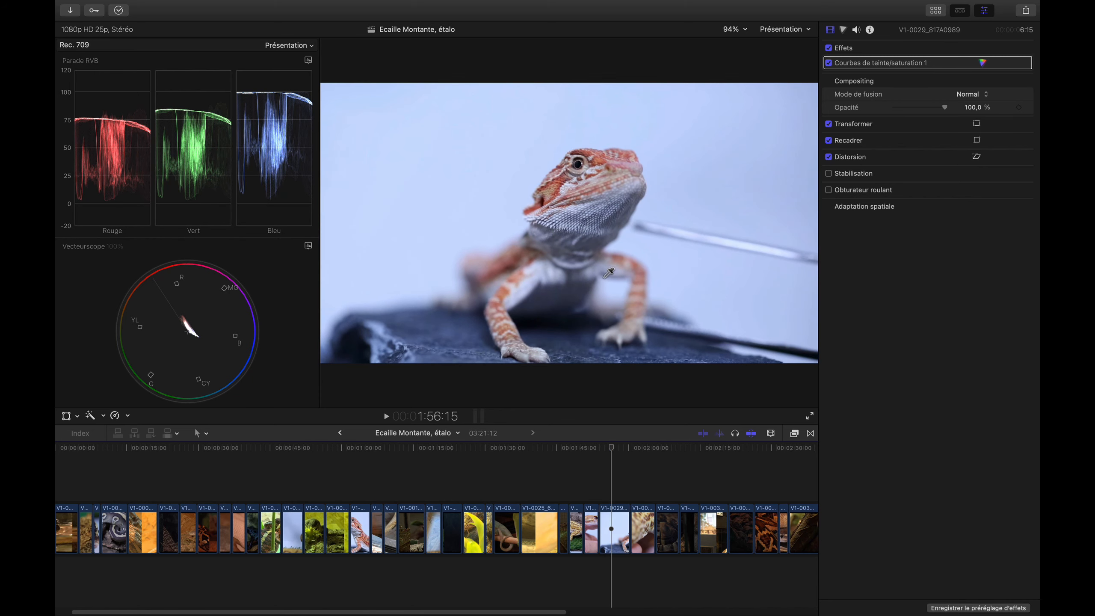
- Show the comparison viewer (Visualiseur de comparaison) and set its source to Timeline
mouse_move(341, 3)
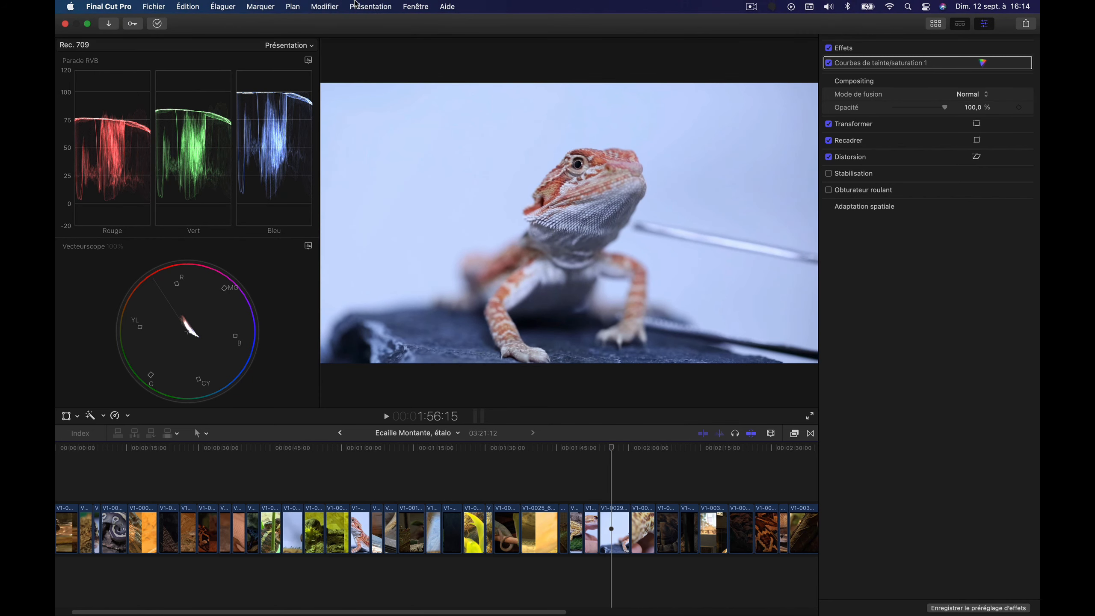
left_click(417, 6)
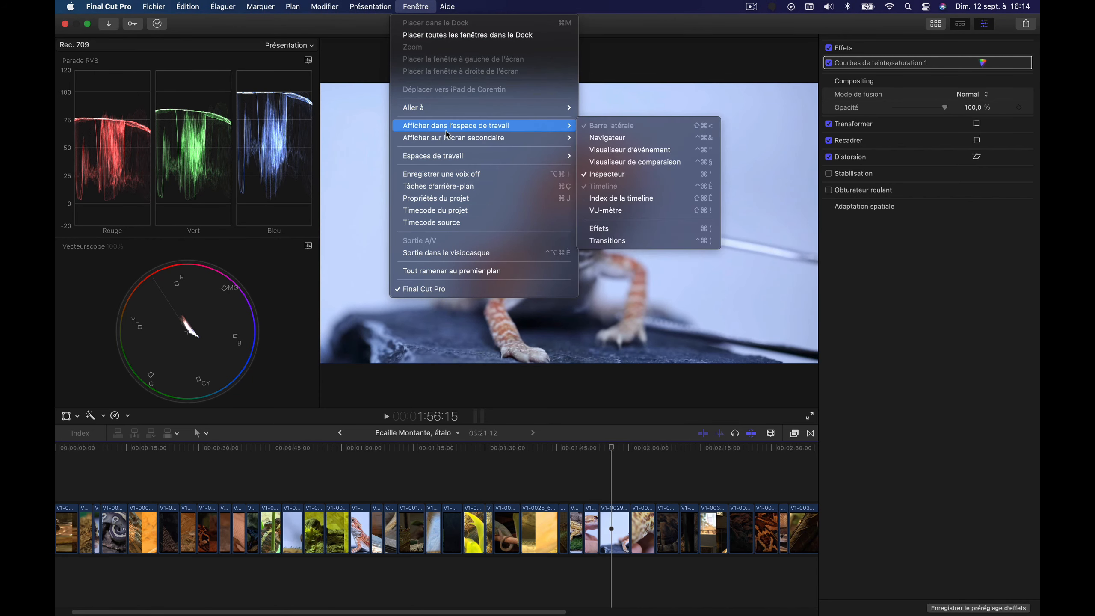
mouse_move(477, 129)
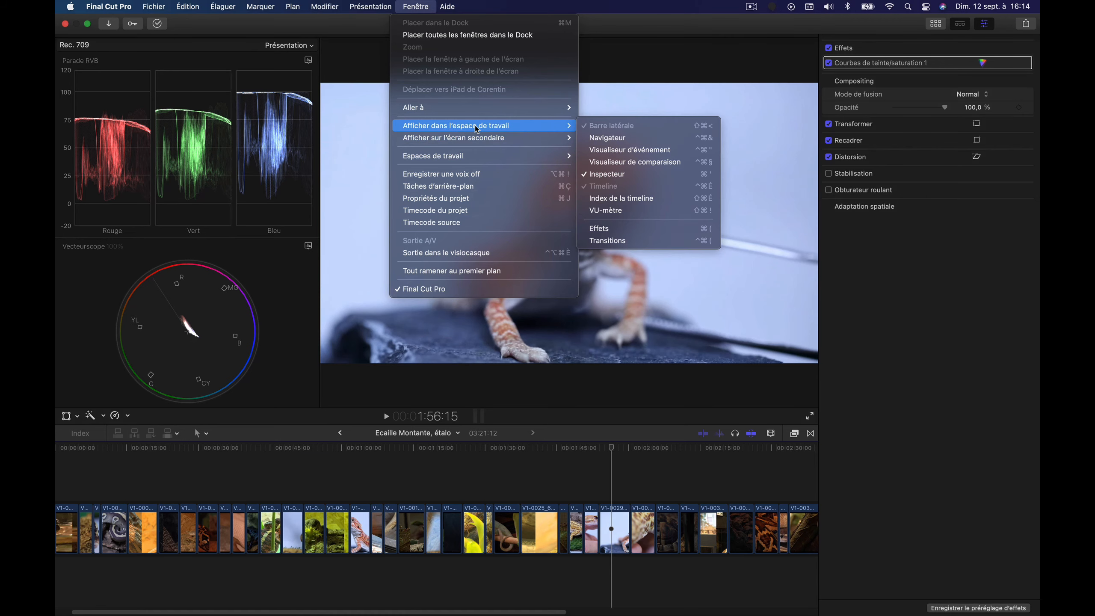
left_click(643, 162)
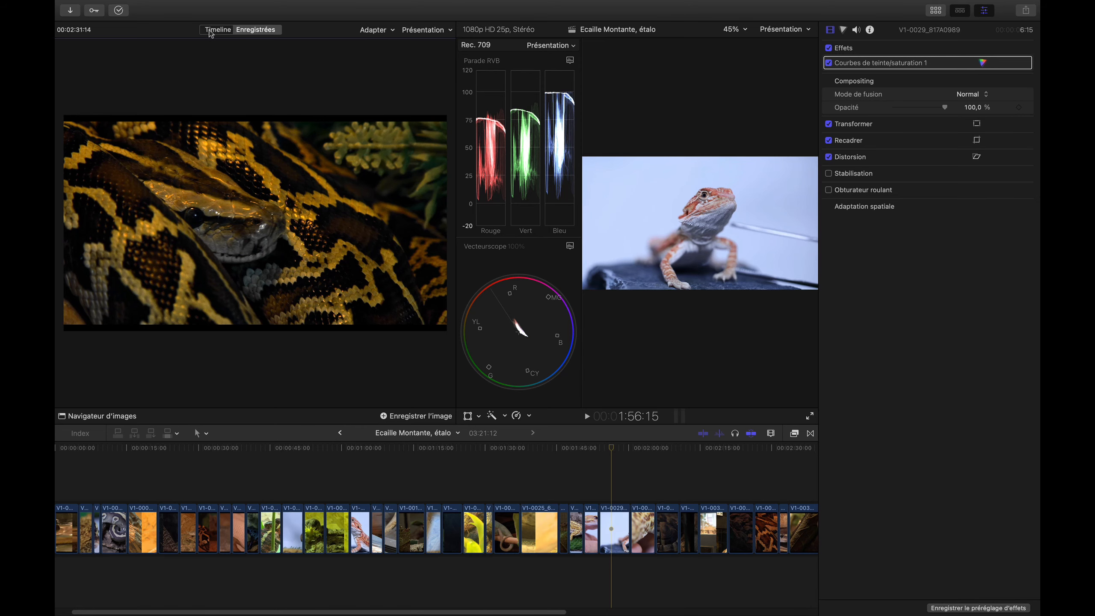
left_click(210, 30)
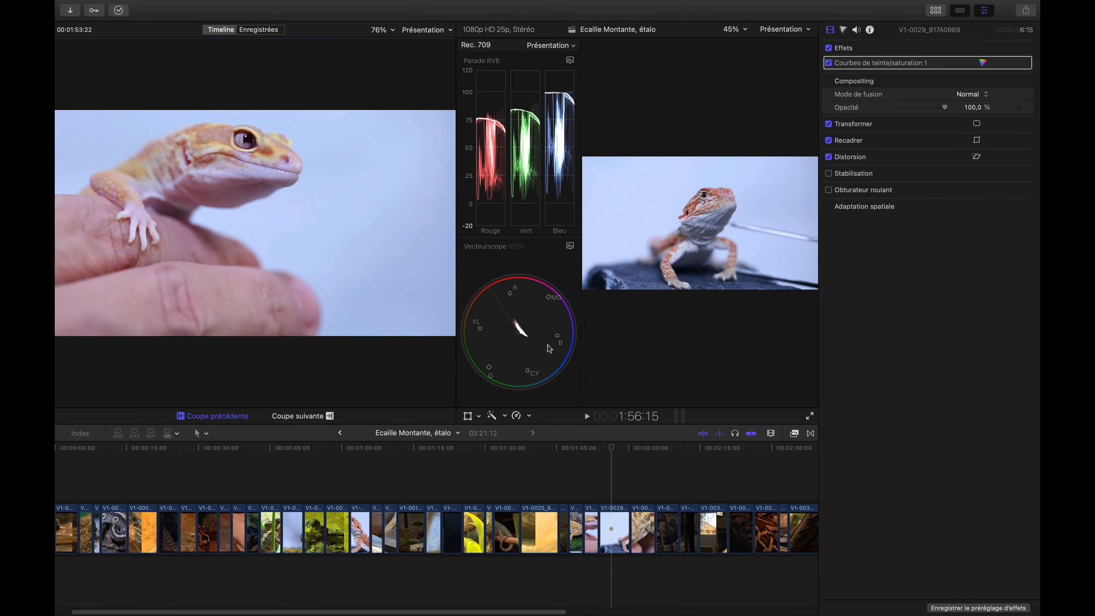
- Hide the video scopes in the main viewer and resize the two viewers to about equal width
left_click(797, 28)
left_click(806, 55)
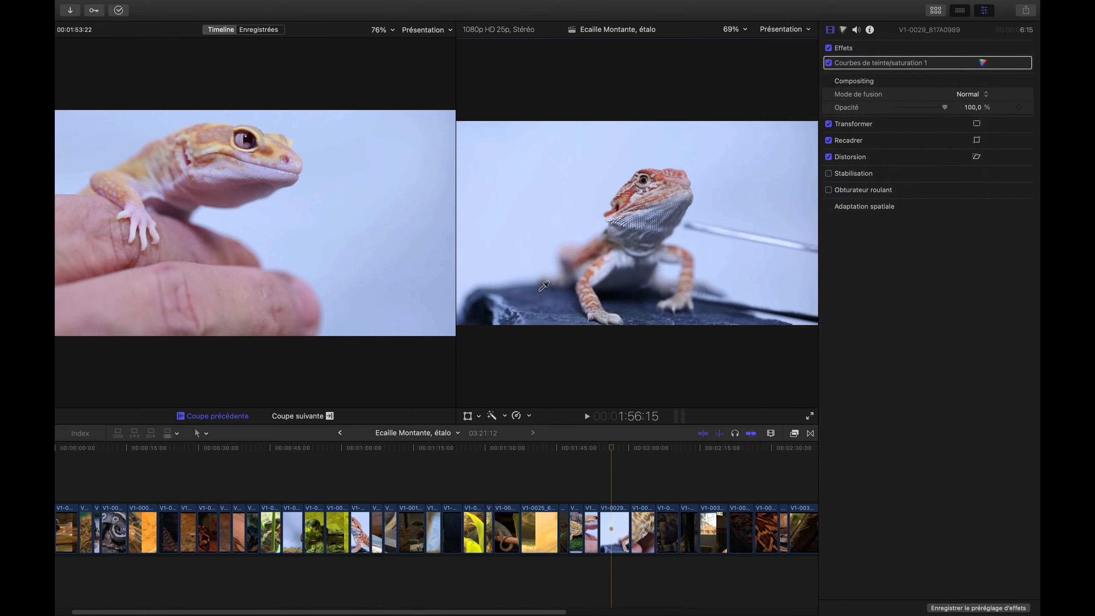
left_click_drag(455, 271, 435, 267)
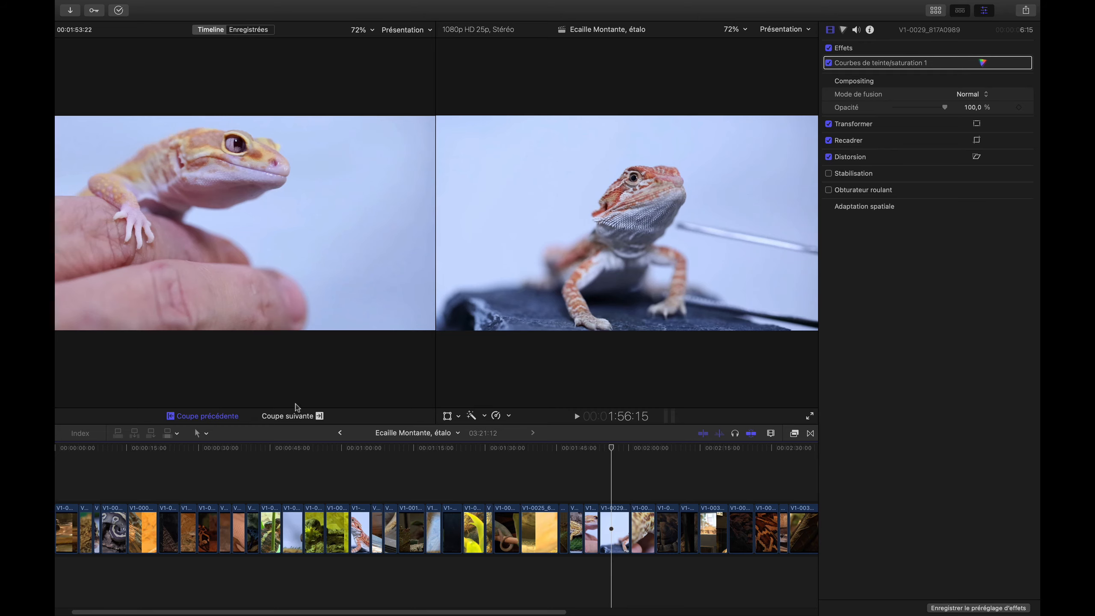
- Compare the bearded dragon shot with the frames at the next and previous cuts in the comparison viewer
left_click(298, 415)
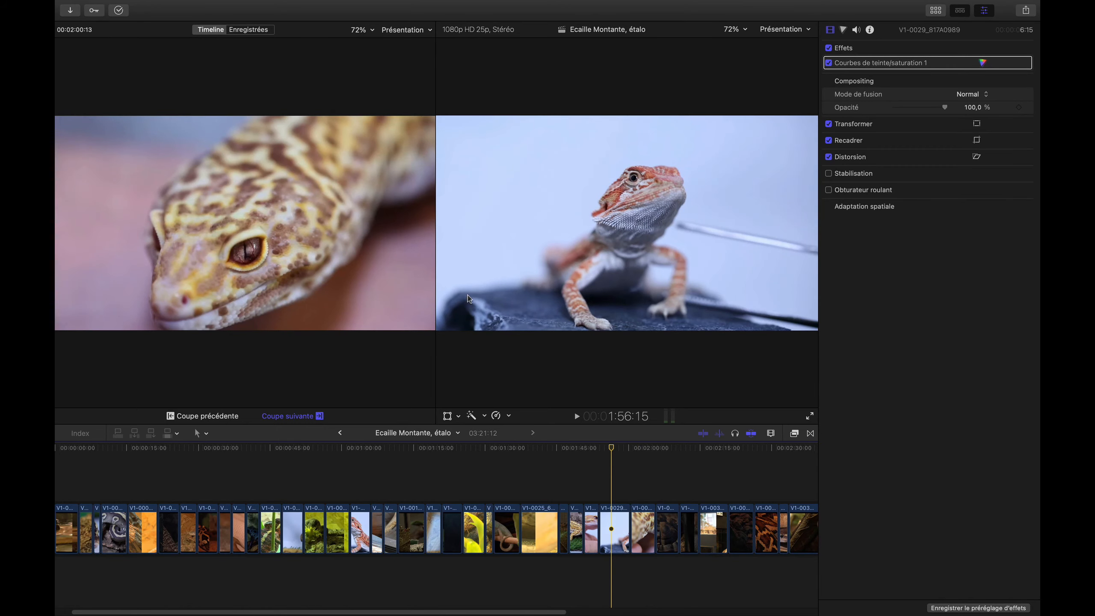
left_click(206, 416)
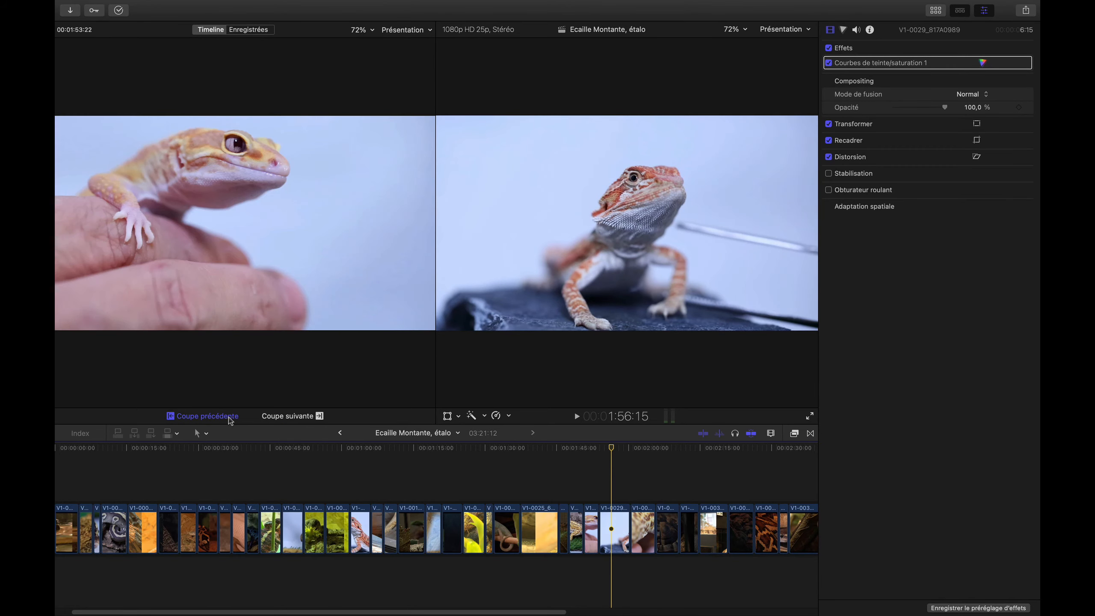
left_click(278, 417)
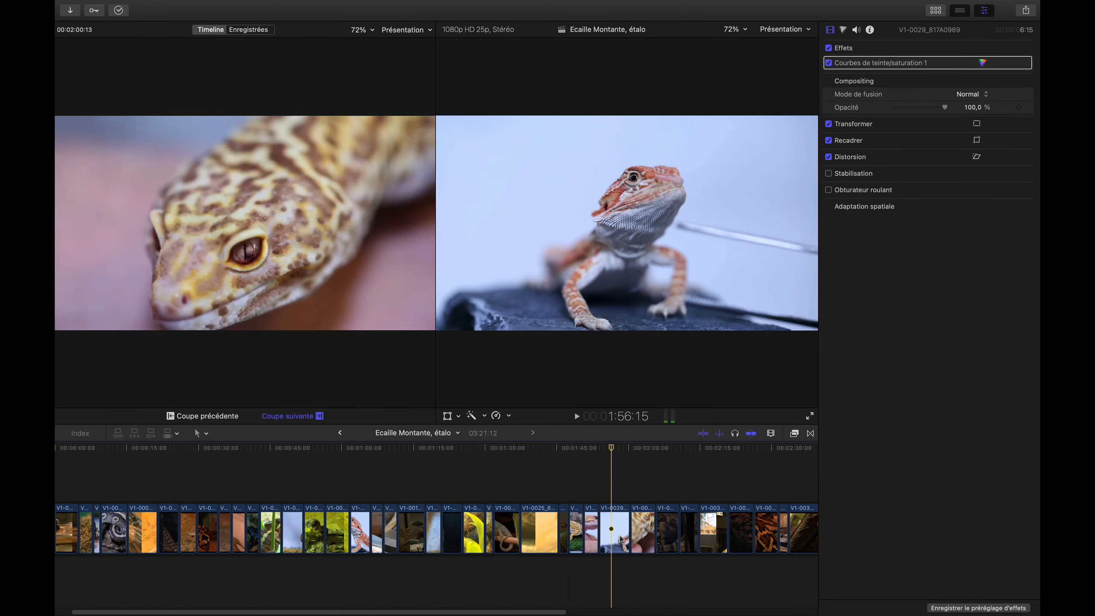
- Add a Réglage couleurs correction to V1-0029_B17A0989, set its highlights to 251° and -13%, and compare it with the previous cut
left_click(621, 534)
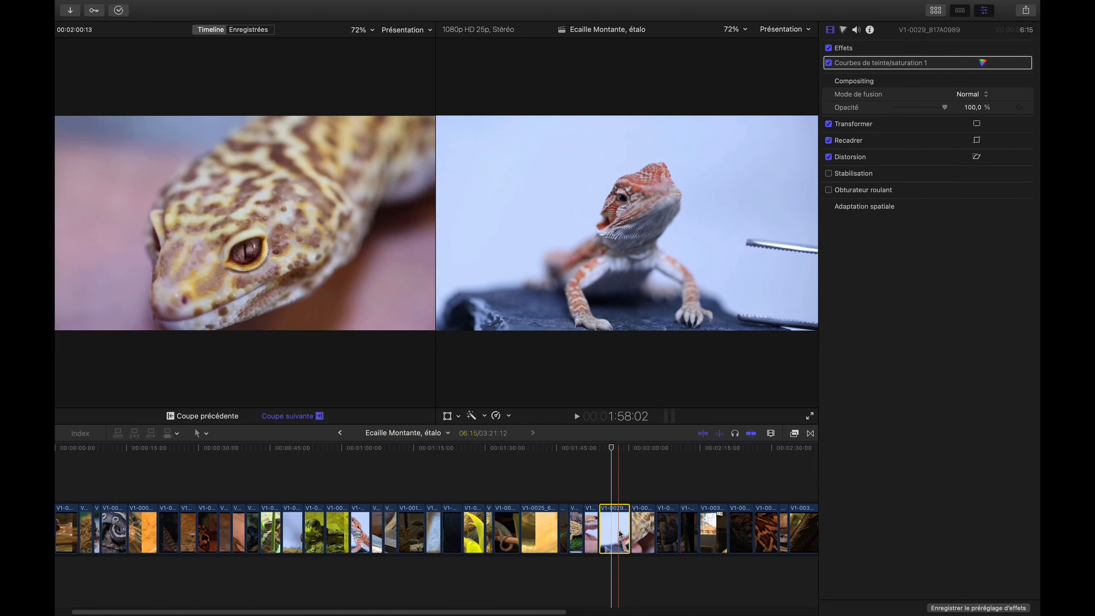
left_click(629, 496)
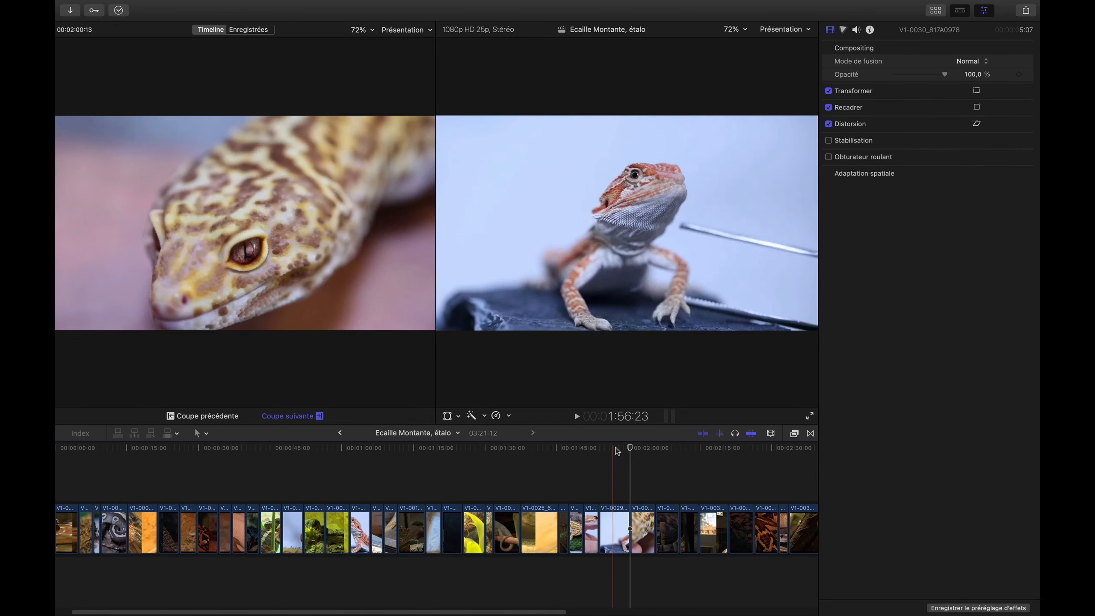
left_click(614, 446)
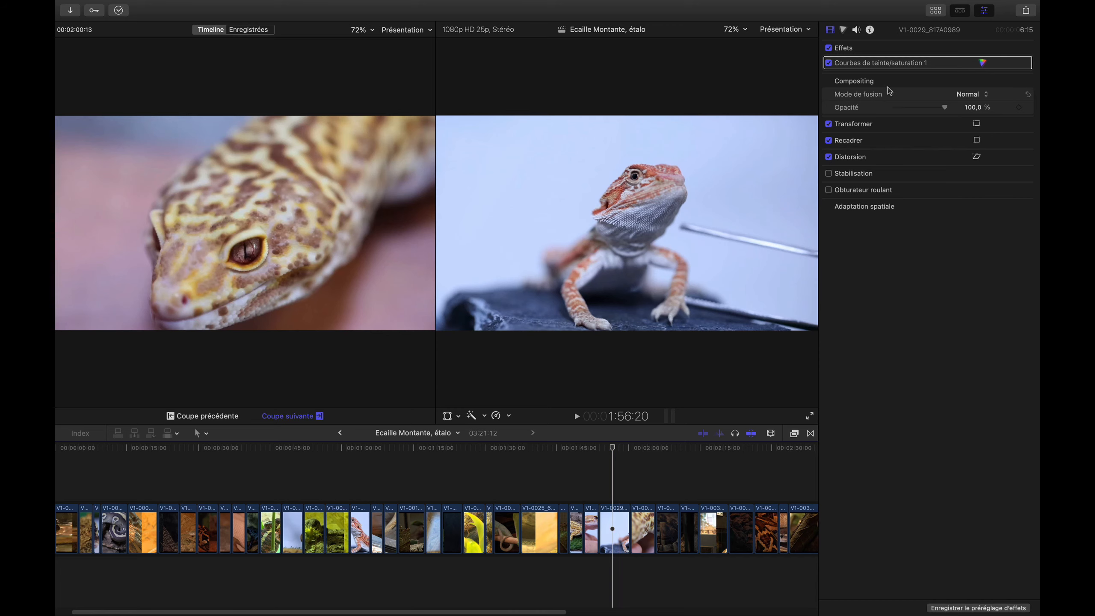
left_click(844, 29)
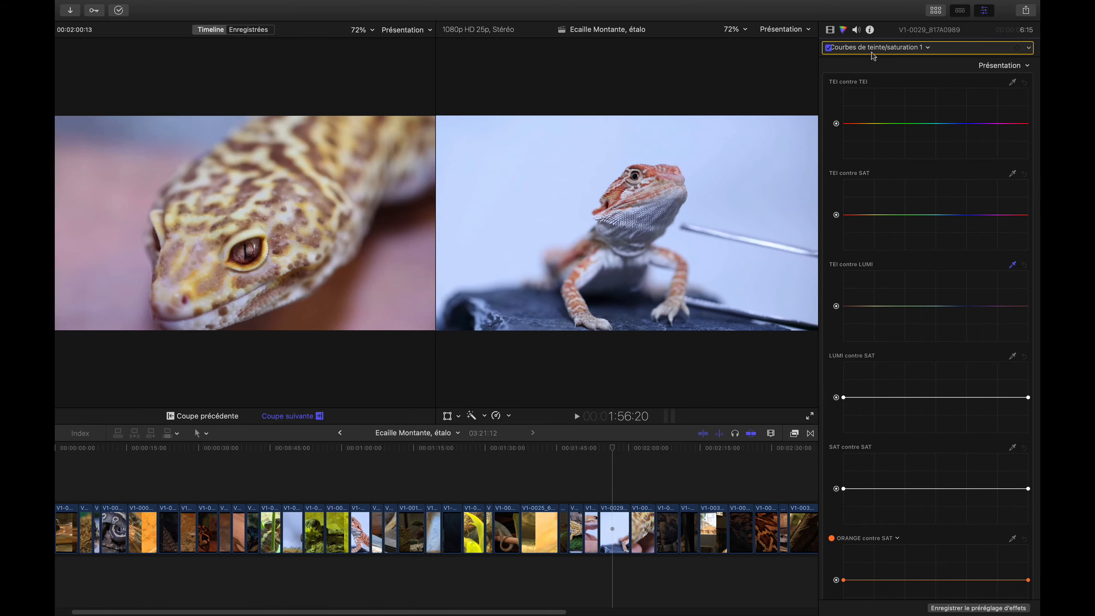
left_click(914, 53)
left_click(876, 69)
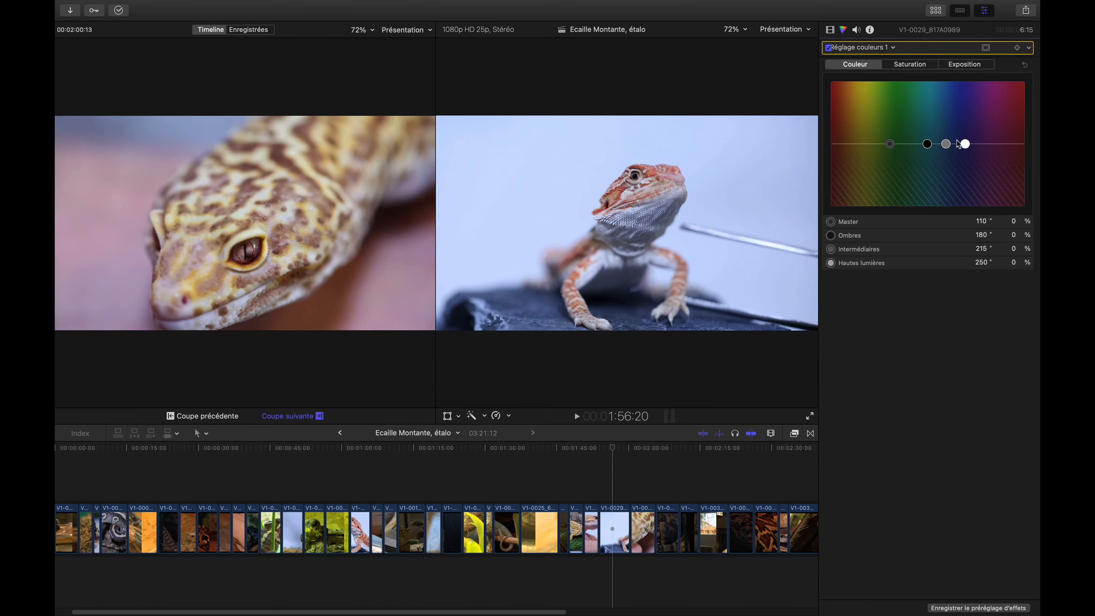
left_click_drag(966, 145, 965, 154)
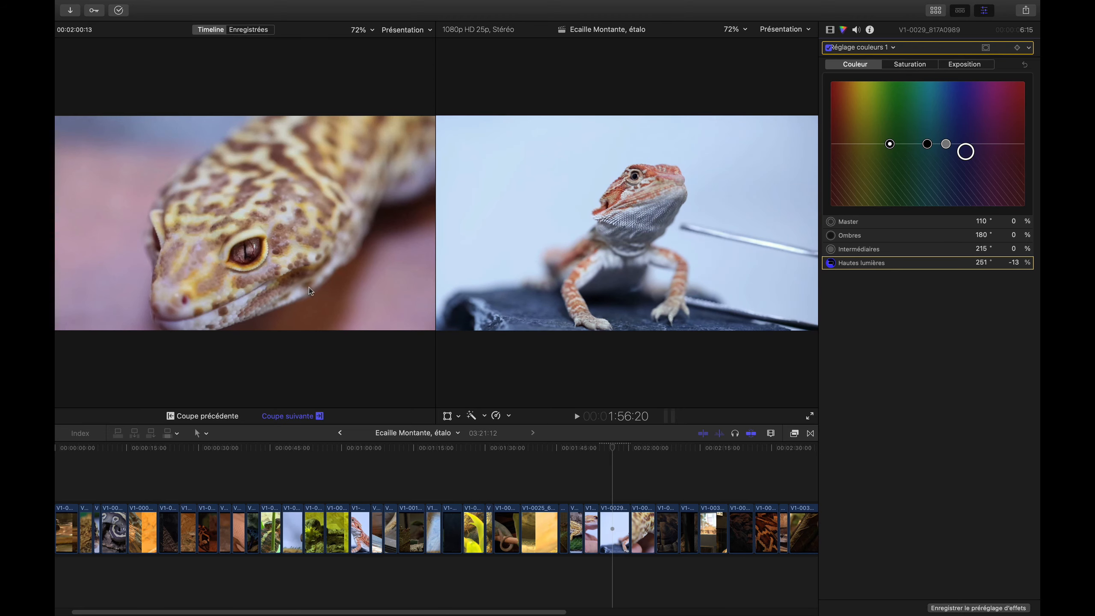
left_click(222, 417)
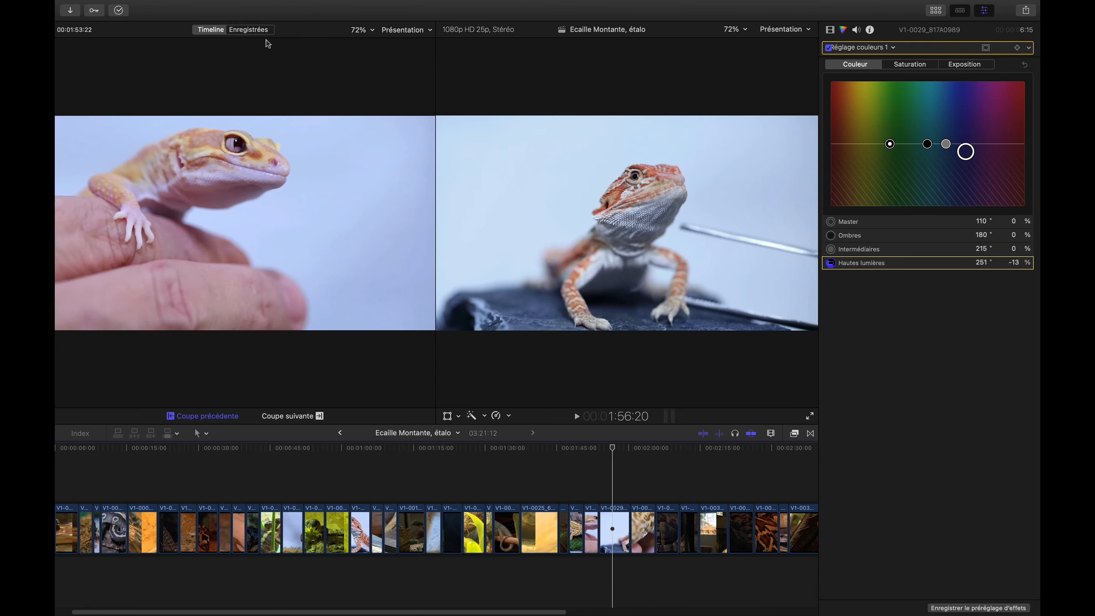
- Save the V1-0035_Clip0217 python frame at 2:28:15 as a reference image in the comparison viewer
left_click(260, 30)
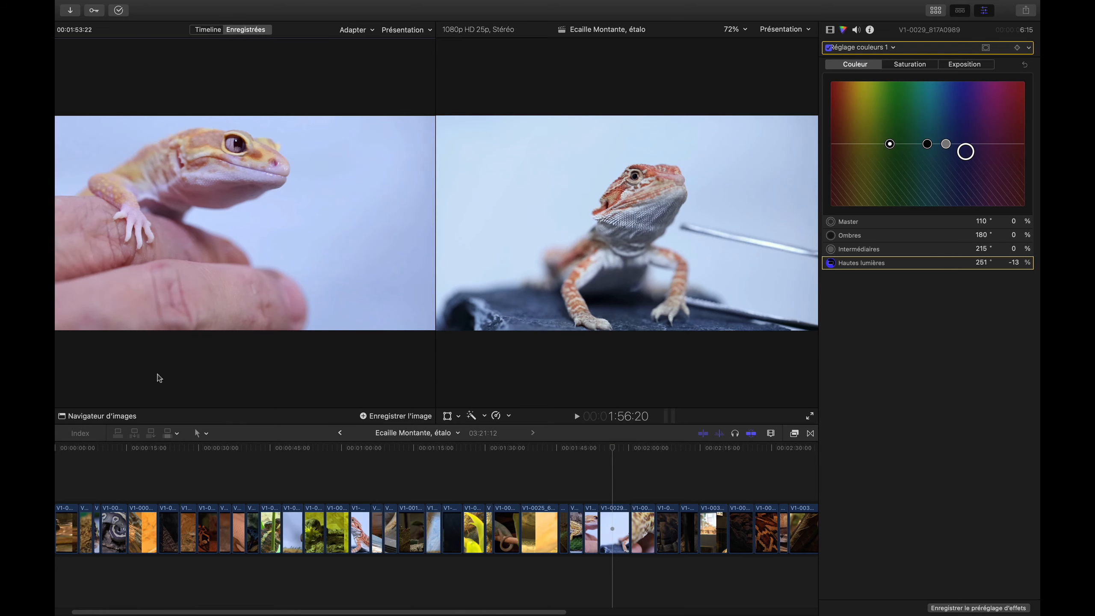
left_click(762, 450)
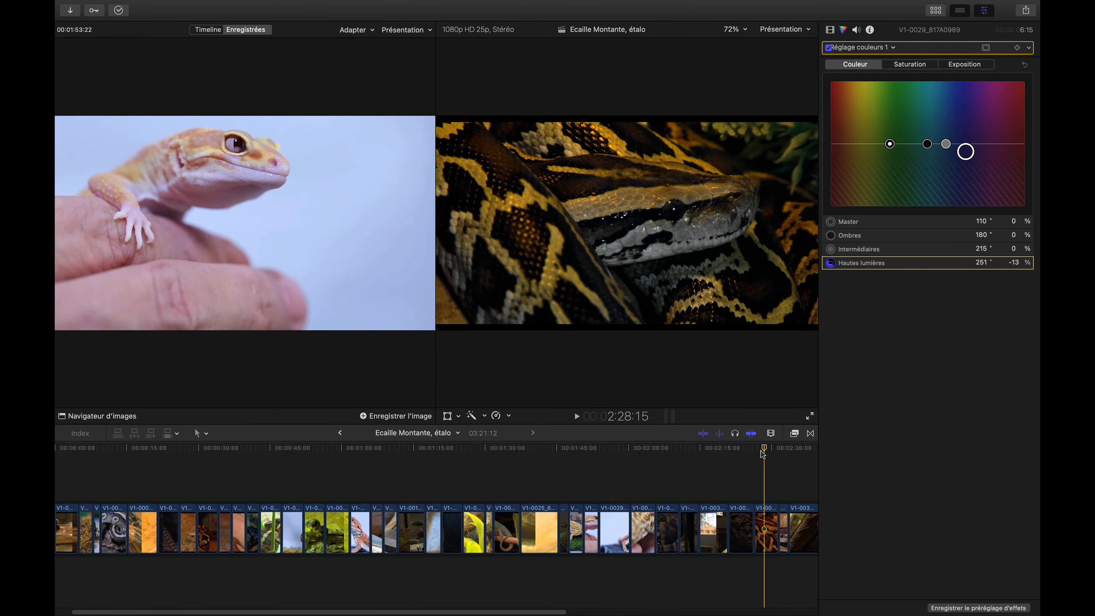
left_click(369, 419)
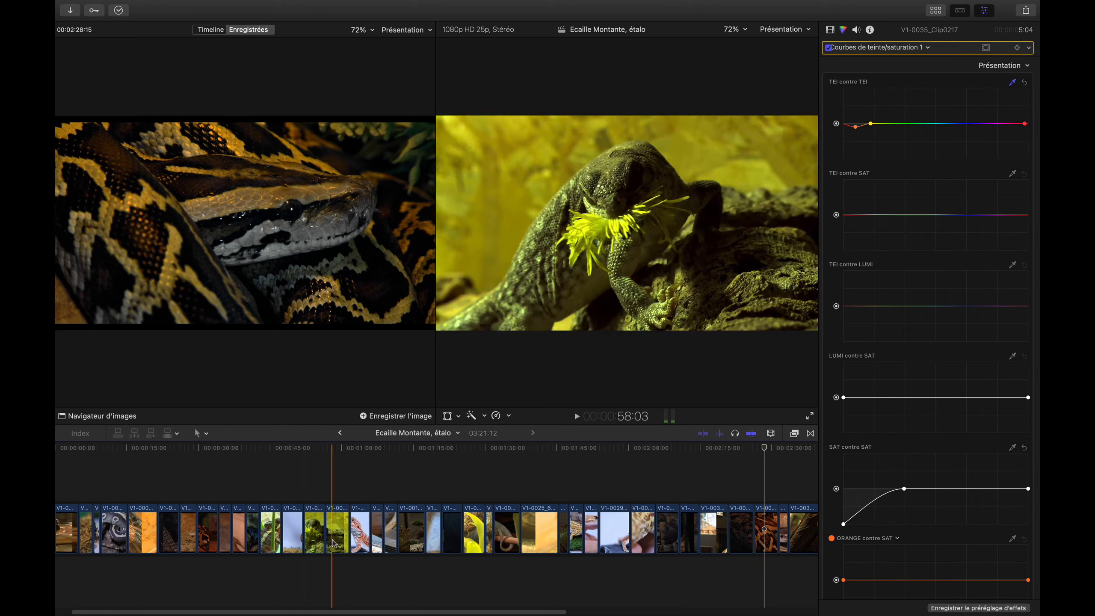
- Park the playhead on V1-0008_Clip0217 at 32:05 and show the video scopes in both viewers
left_click(210, 453)
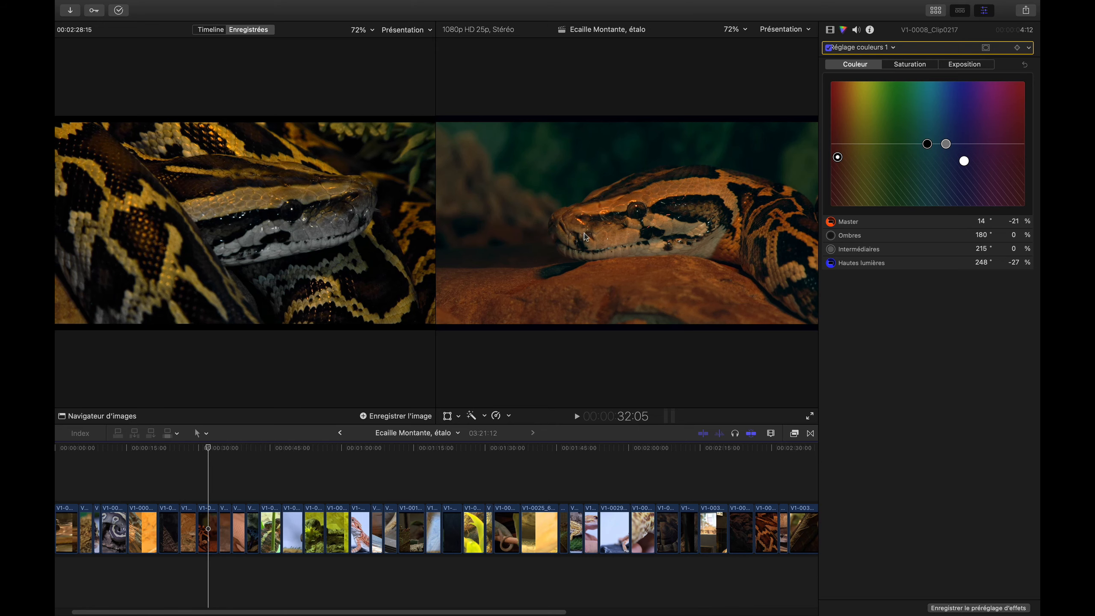
left_click(801, 35)
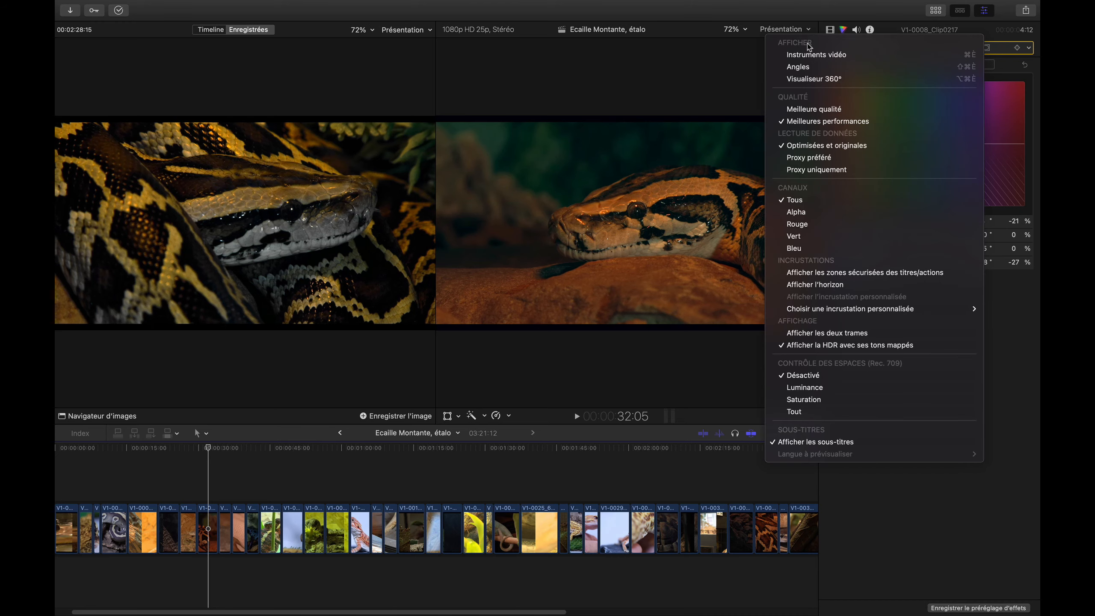
left_click(811, 53)
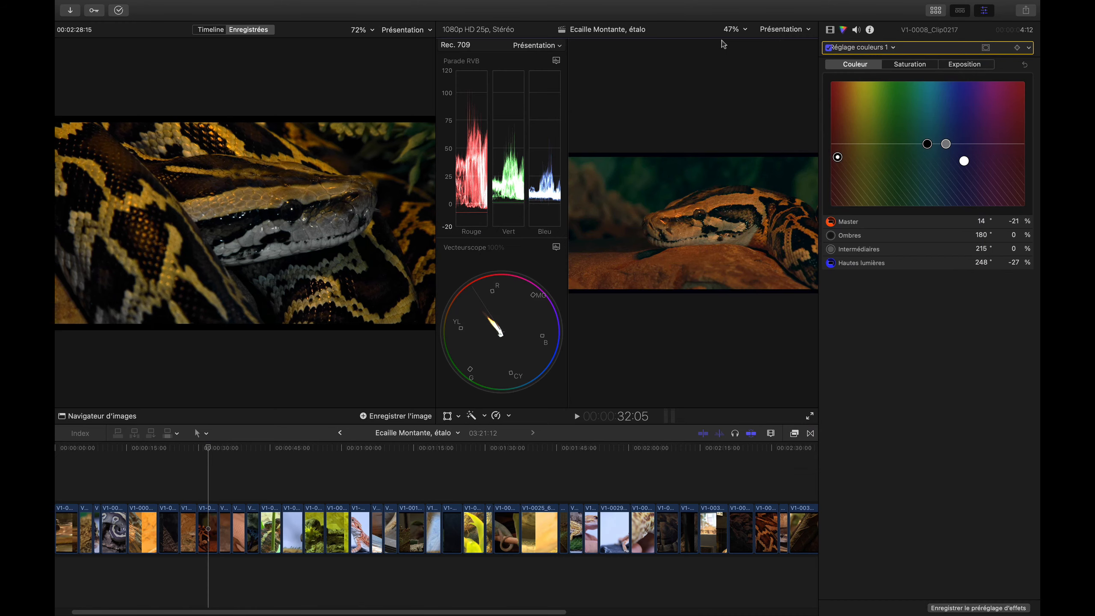
left_click(405, 30)
left_click(427, 55)
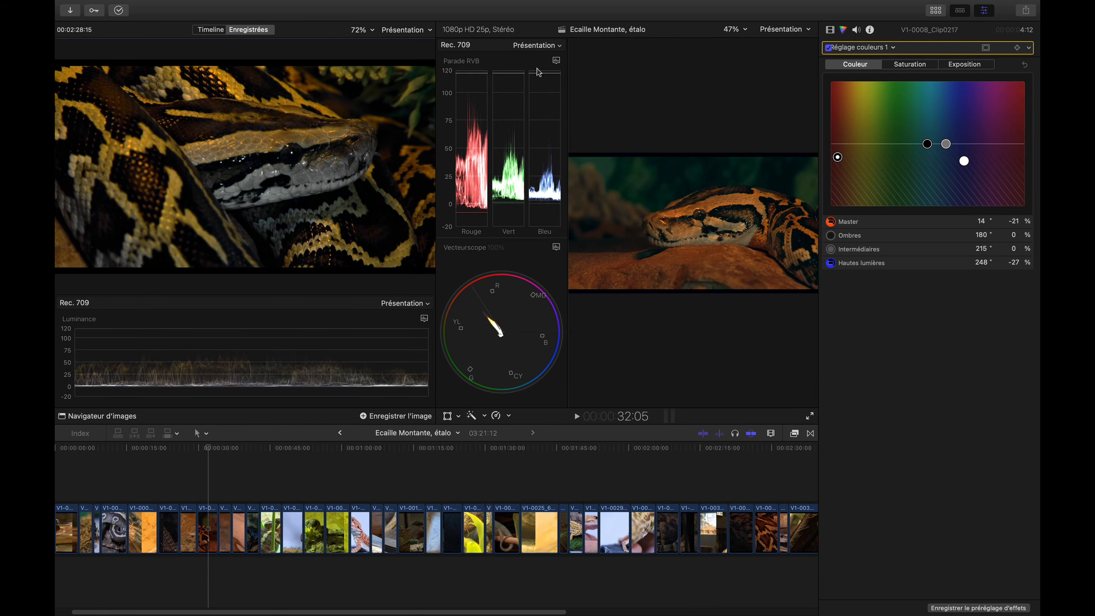
- Lay out the main viewer's scopes vertically as a single RGB parade, and set the comparison viewer's scope to RGB parade
left_click(557, 52)
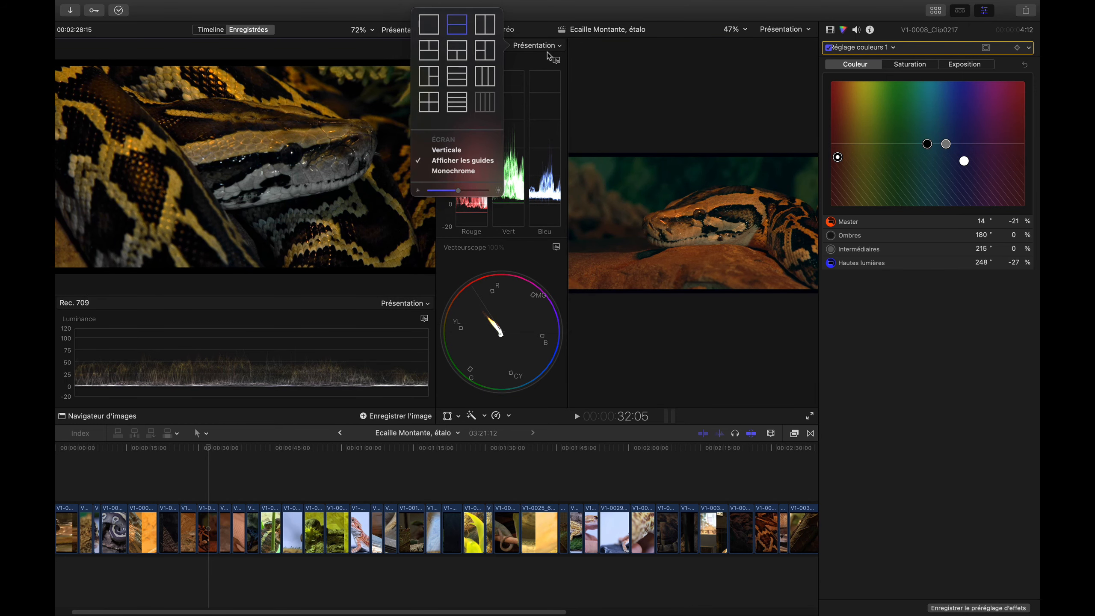
left_click(468, 151)
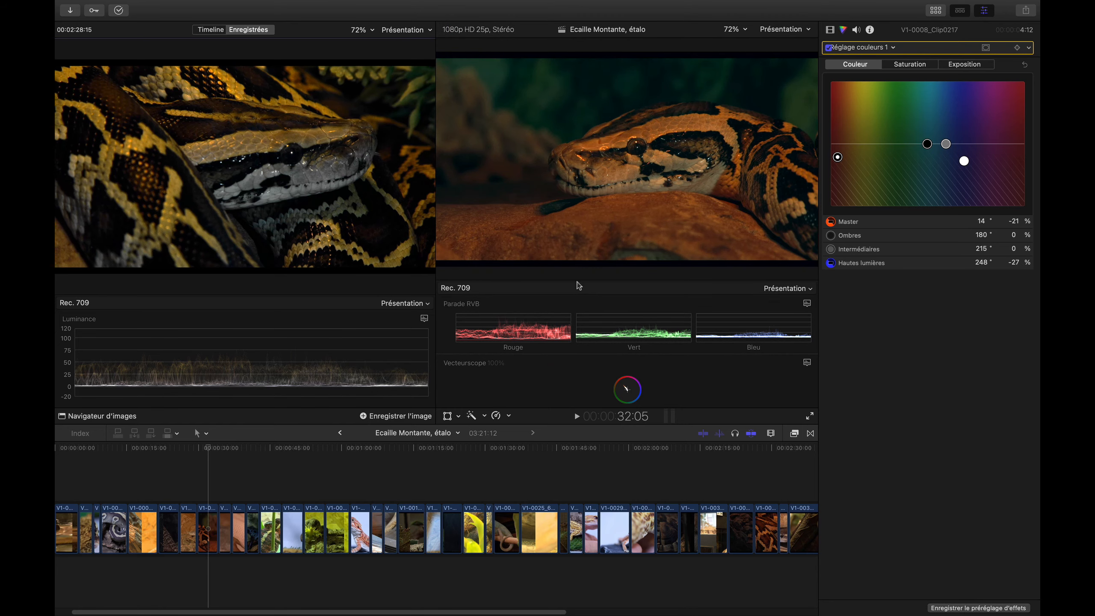
left_click(805, 289)
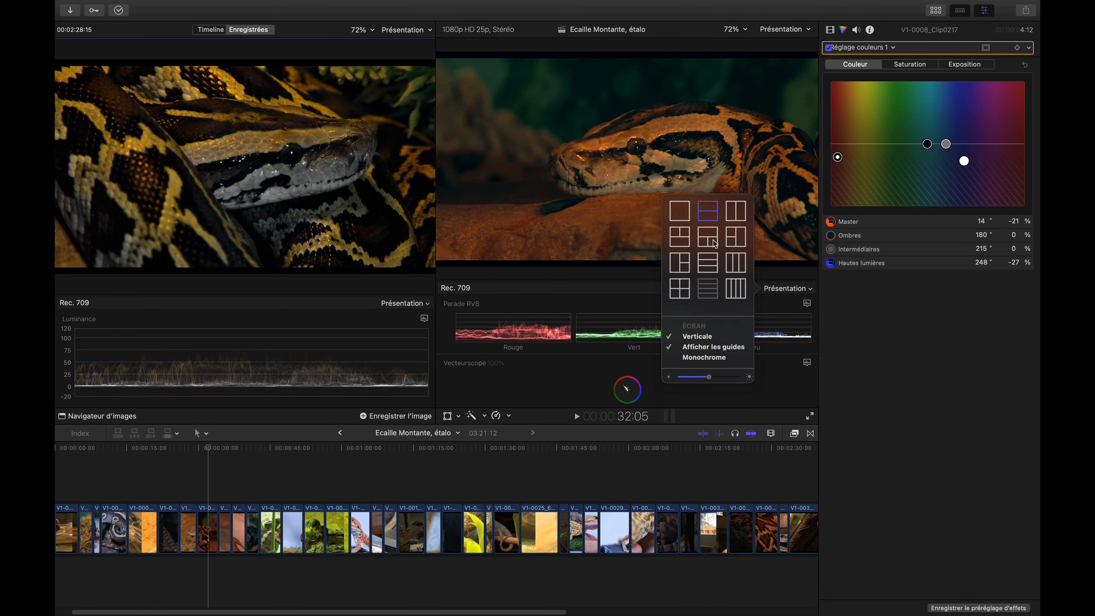
left_click(682, 216)
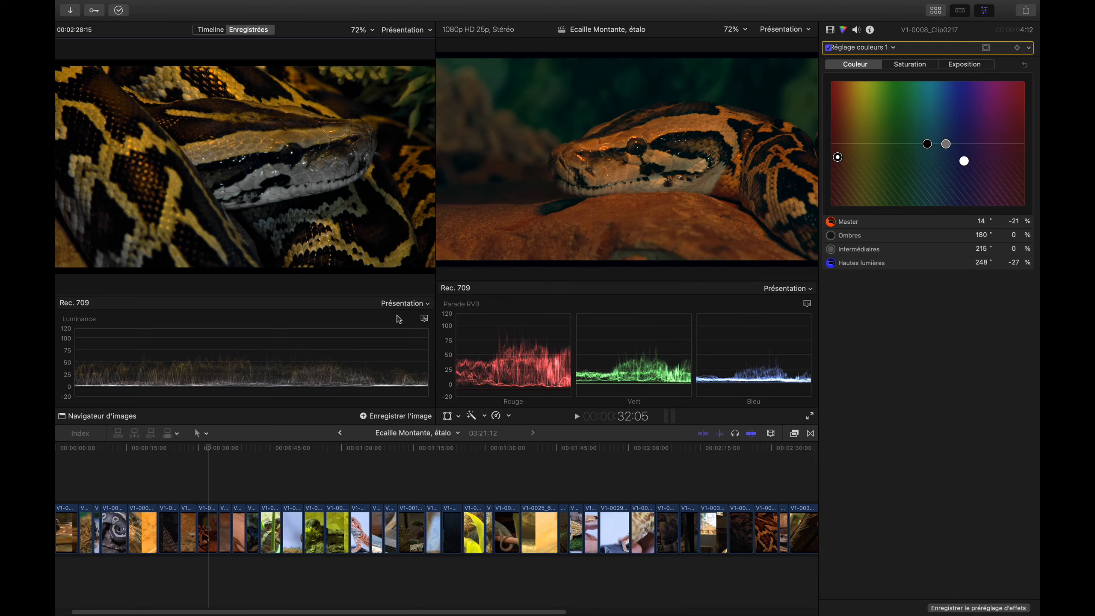
left_click(424, 319)
left_click(444, 389)
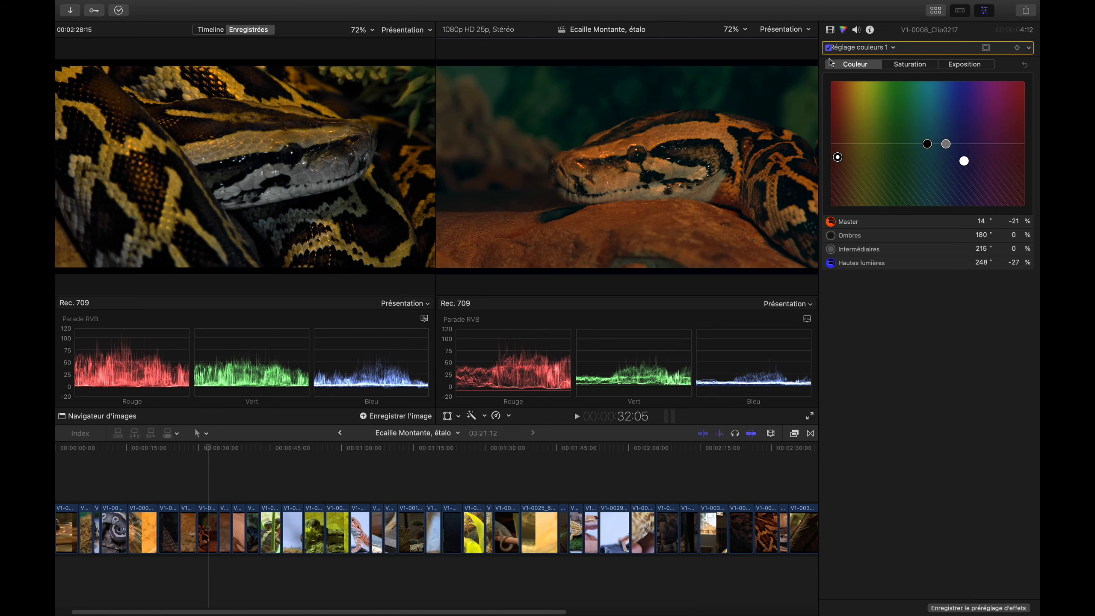
- Delete the Réglage couleurs 1 correction from the V1-0008_Clip0217 clip
left_click(830, 29)
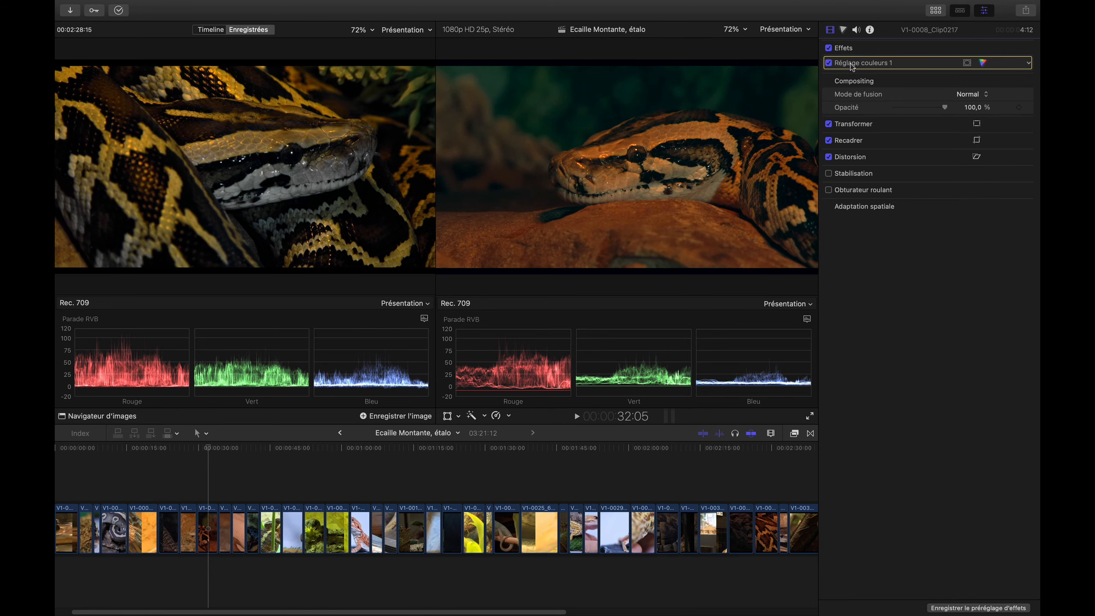
key("Delete")
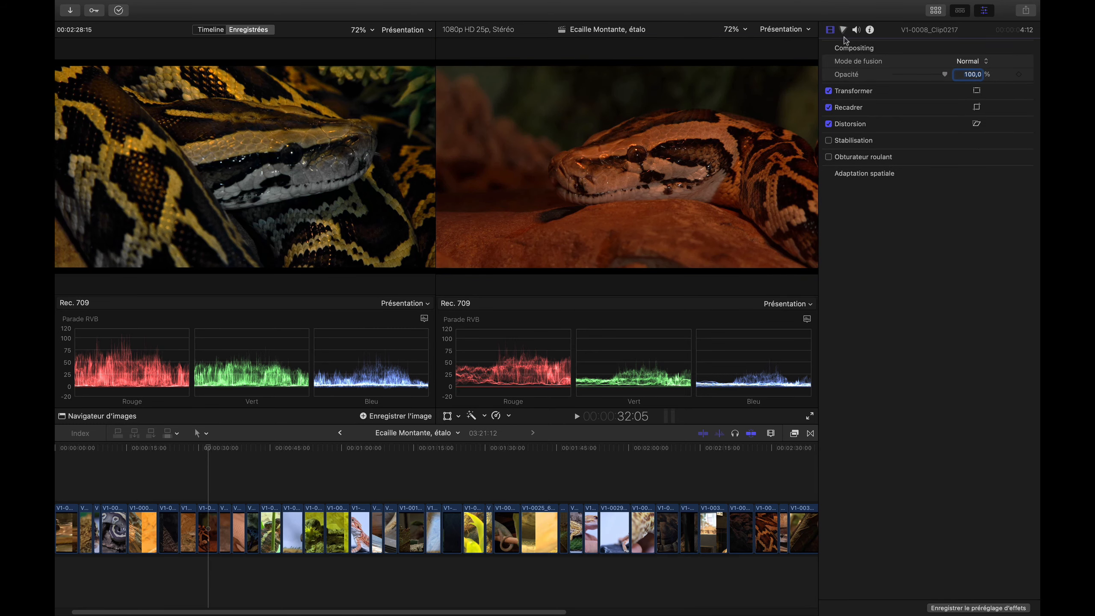
- Colour-correct V1-0008_Clip0217 on the Color Board with Master at 38°, -13 % and Intermédiaires at 44°, -23 %
left_click(842, 29)
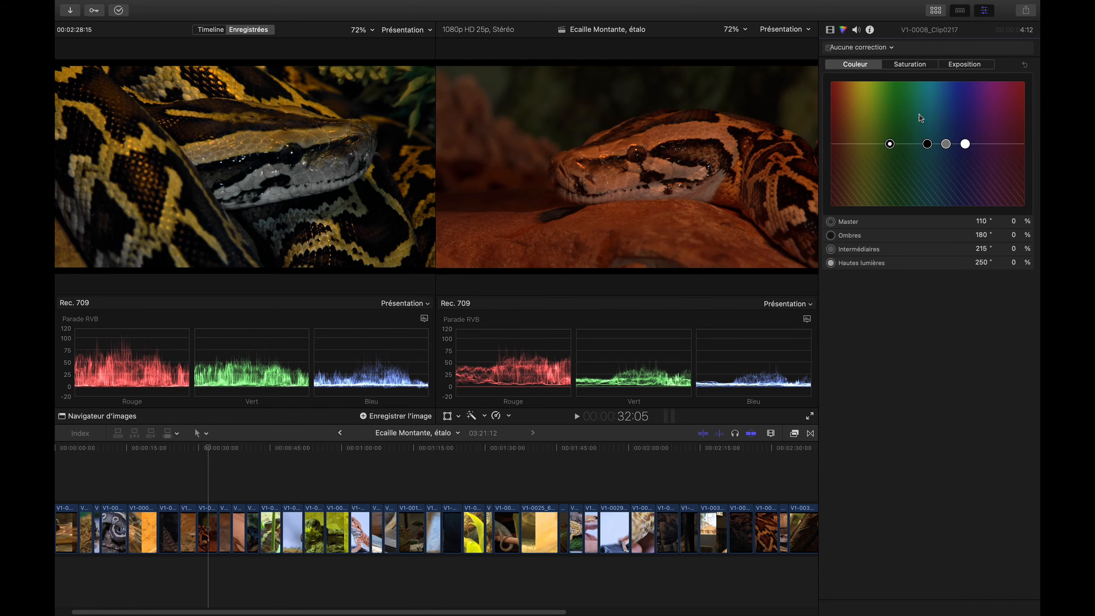
left_click_drag(890, 144, 848, 158)
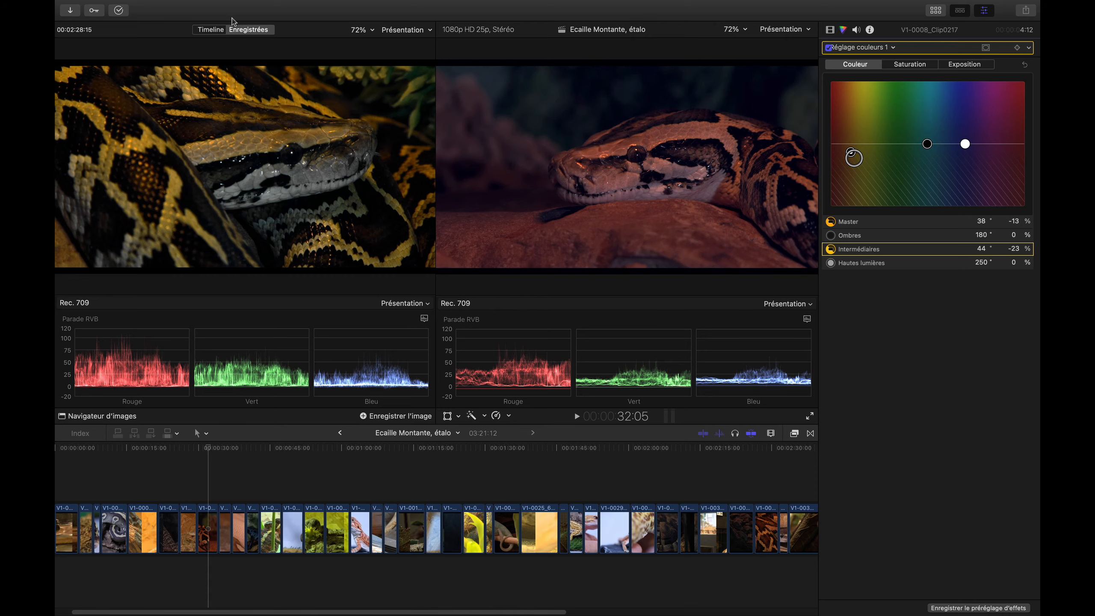
- Switch the comparison viewer to Timeline and back to Enregistrées, and open the saved-image browser in the middle of the screen
left_click(217, 29)
left_click(244, 30)
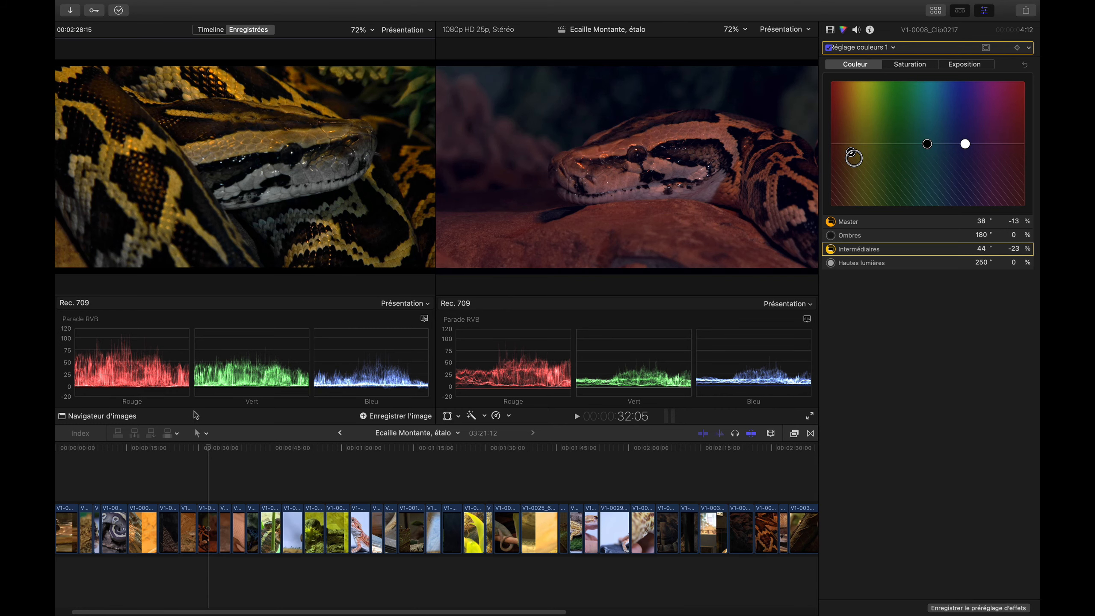
left_click(65, 418)
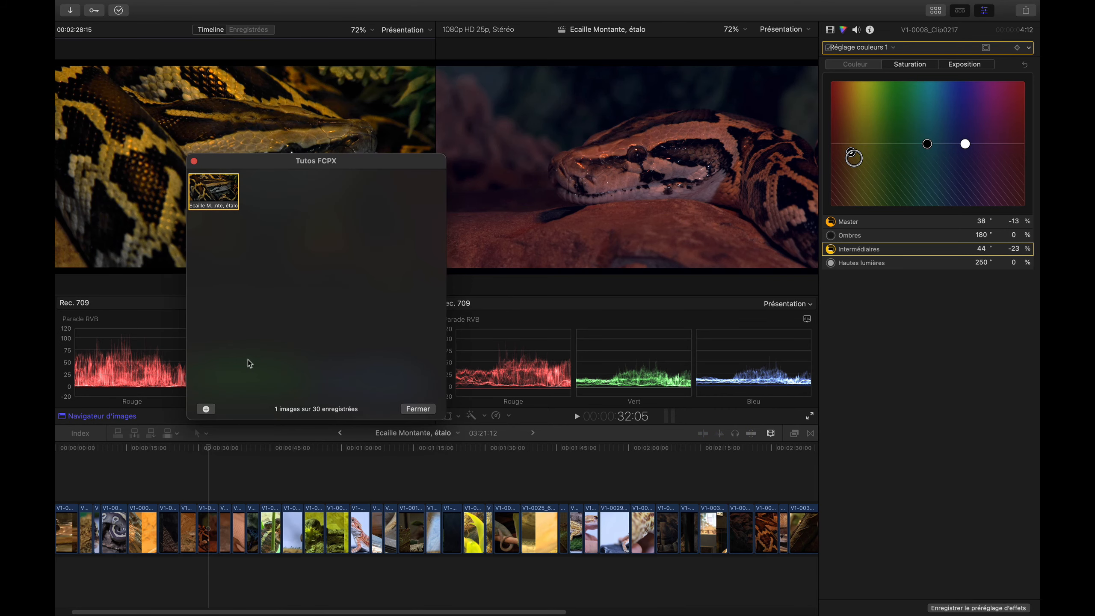
left_click(194, 161)
left_click(82, 417)
left_click_drag(319, 167, 508, 192)
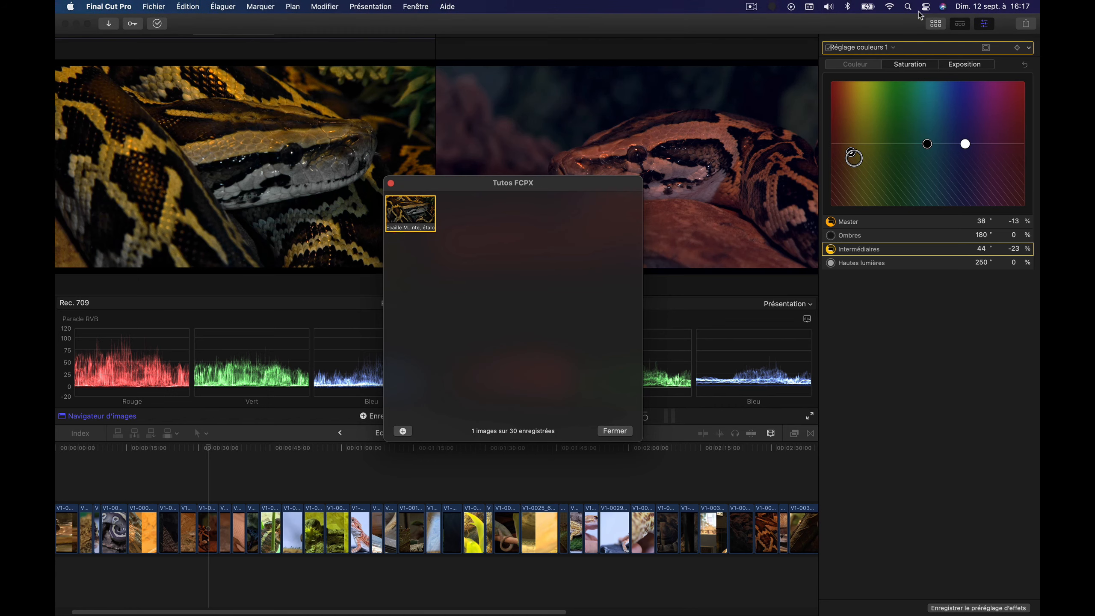
- Save The-Matrix-HD-Wallpapers11-1024x425 from the library's Ref event at 1:00:05:27 as a reference image, and close the saved-image browser
left_click(935, 24)
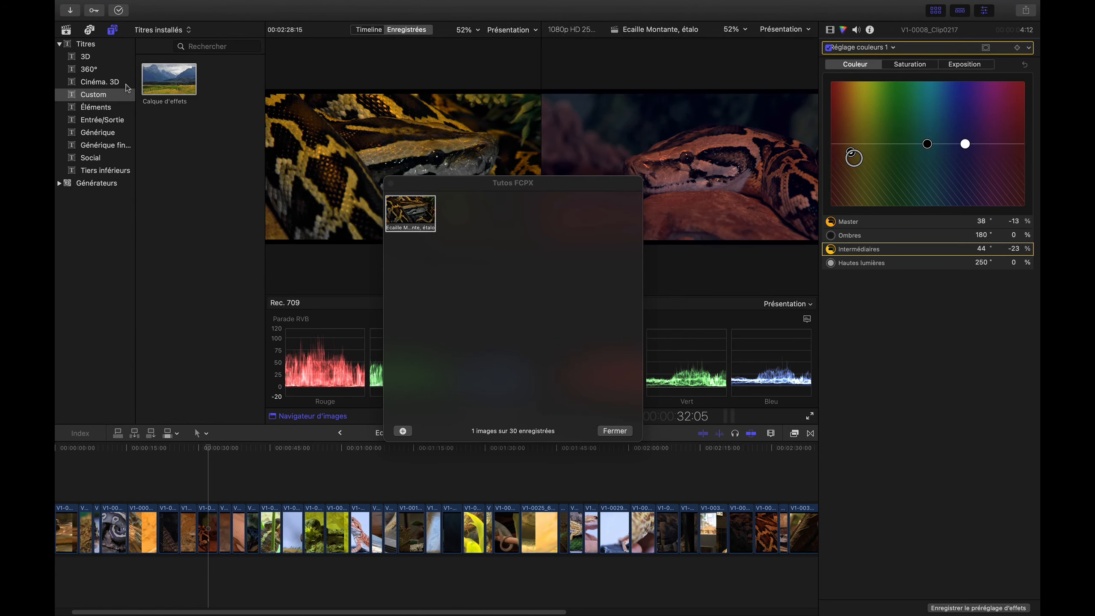
left_click(66, 30)
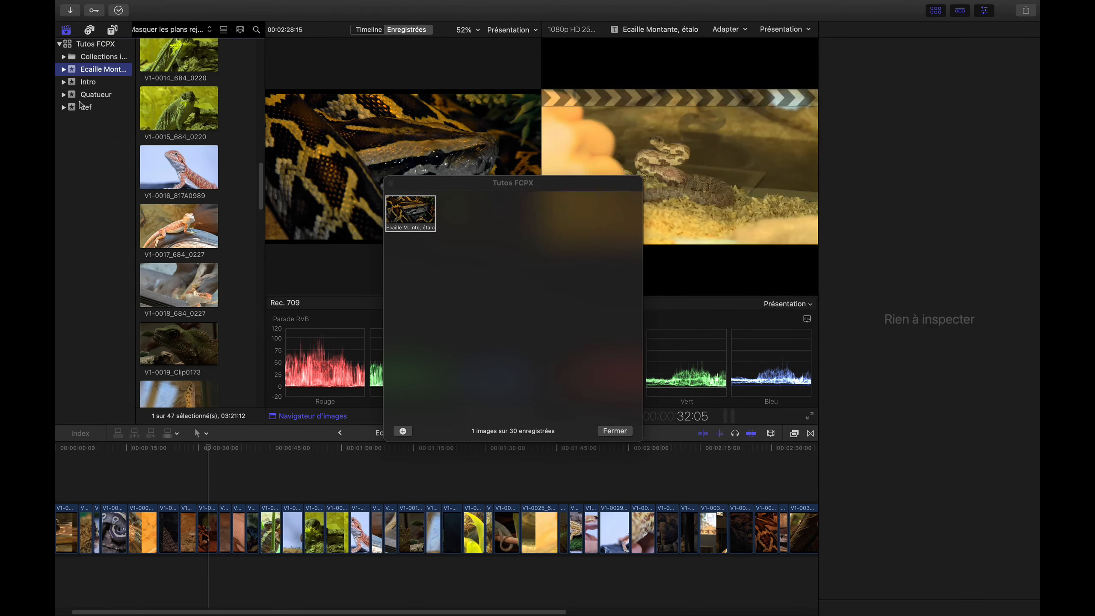
left_click(404, 432)
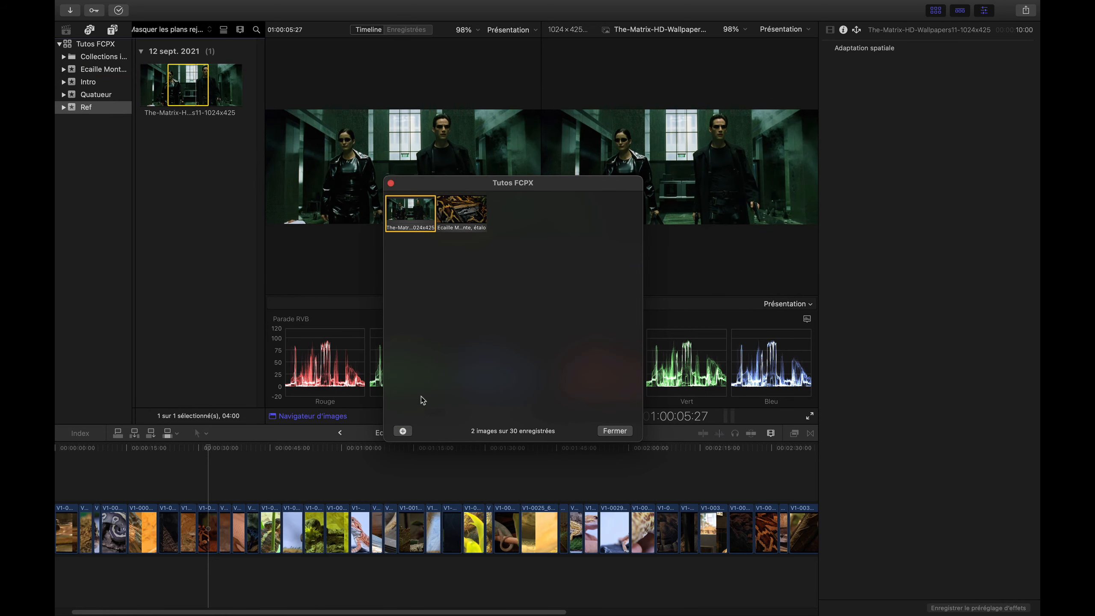
left_click(196, 87)
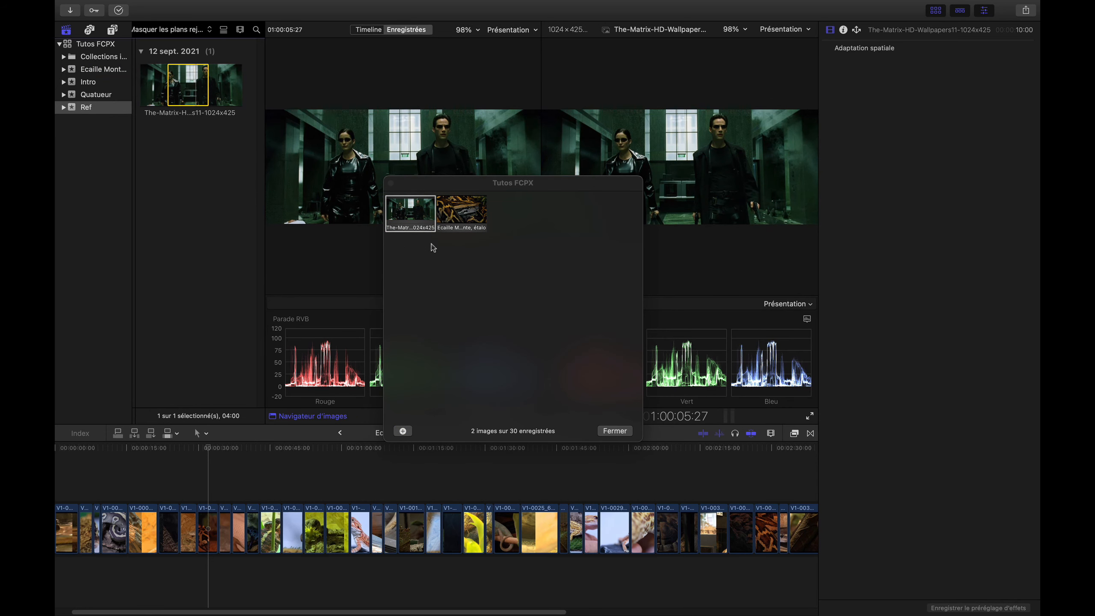
left_click(614, 431)
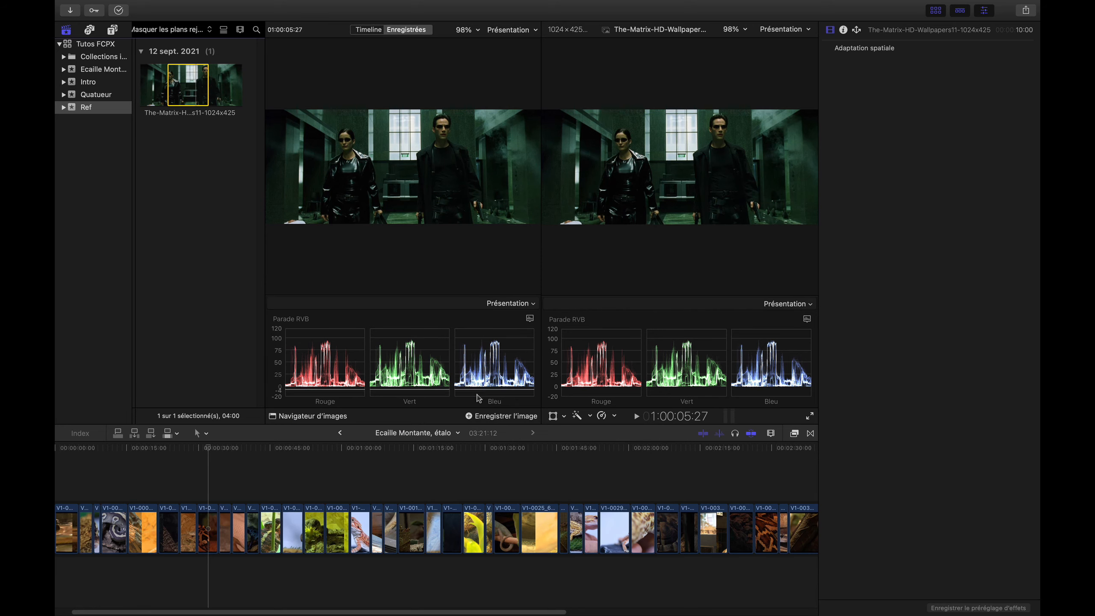
- Return to the Quatueur - étalo project with the media browser hidden, and park the playhead on V1-0016_611_2897 at 3:13:15
left_click(340, 432)
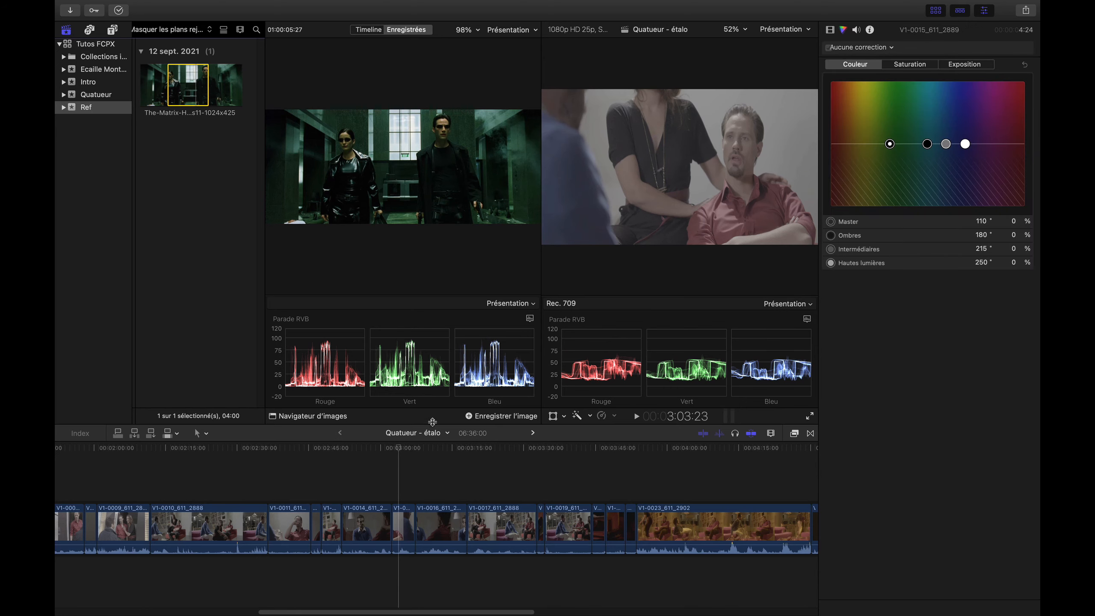
left_click(933, 10)
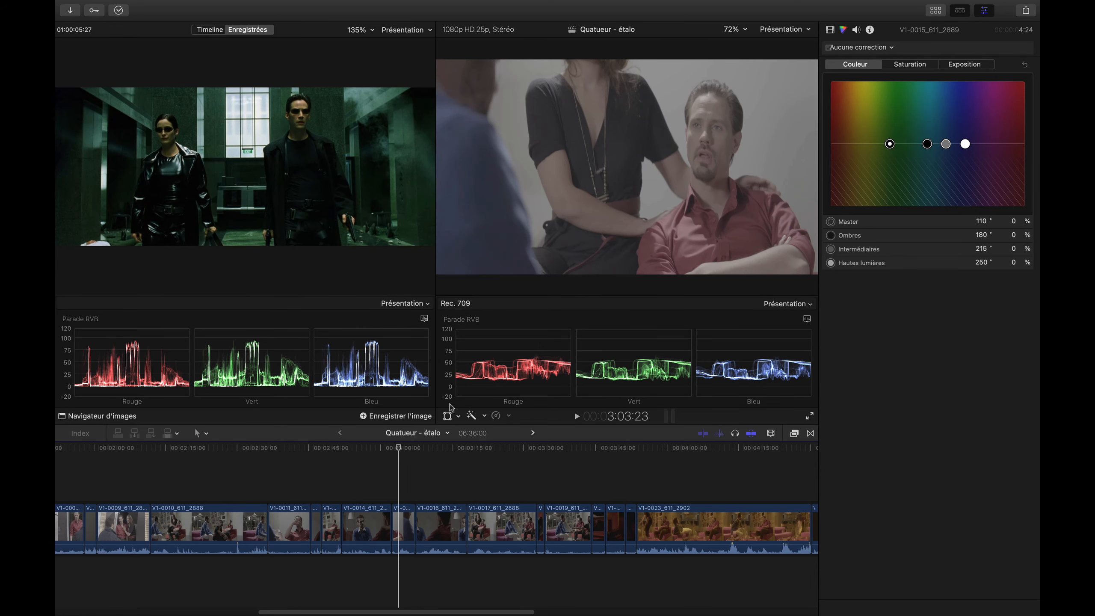
left_click(444, 451)
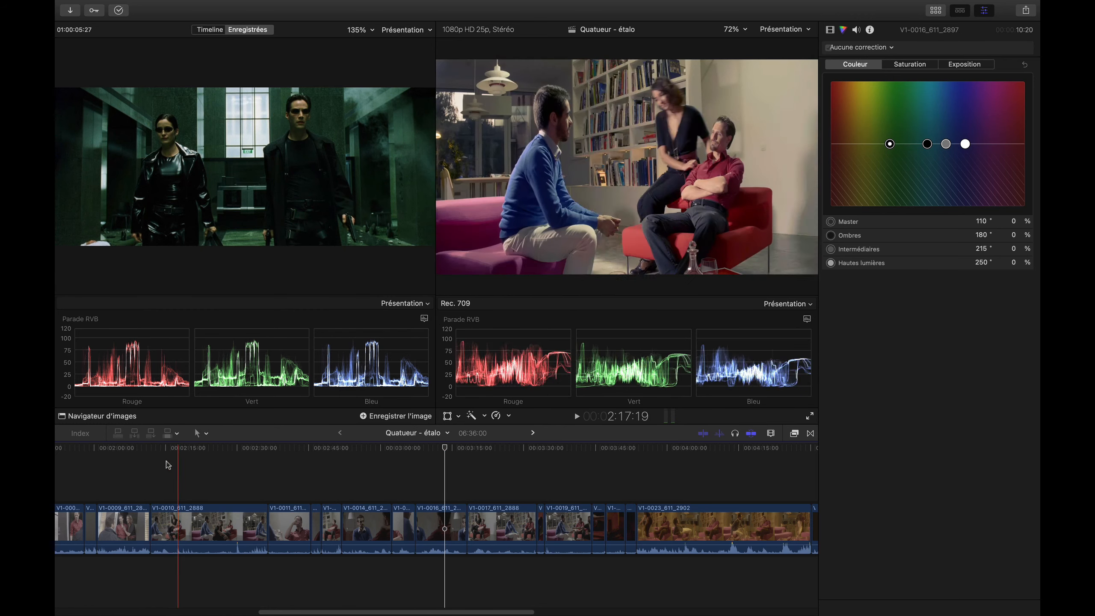
- Review the reference frames stored in the saved-image browser and close it
left_click(111, 417)
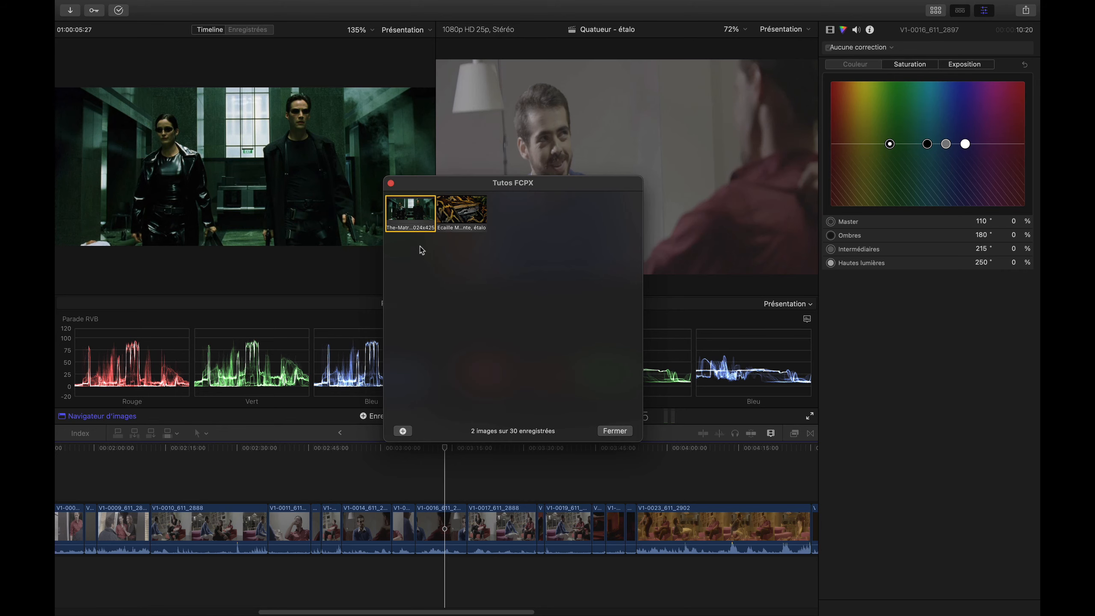
left_click(391, 183)
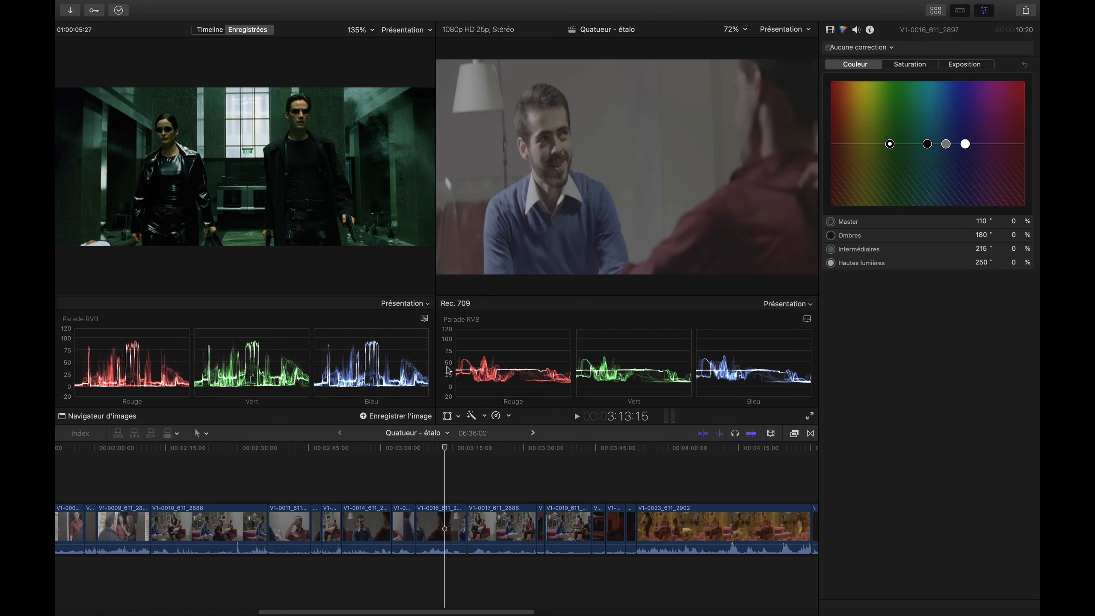